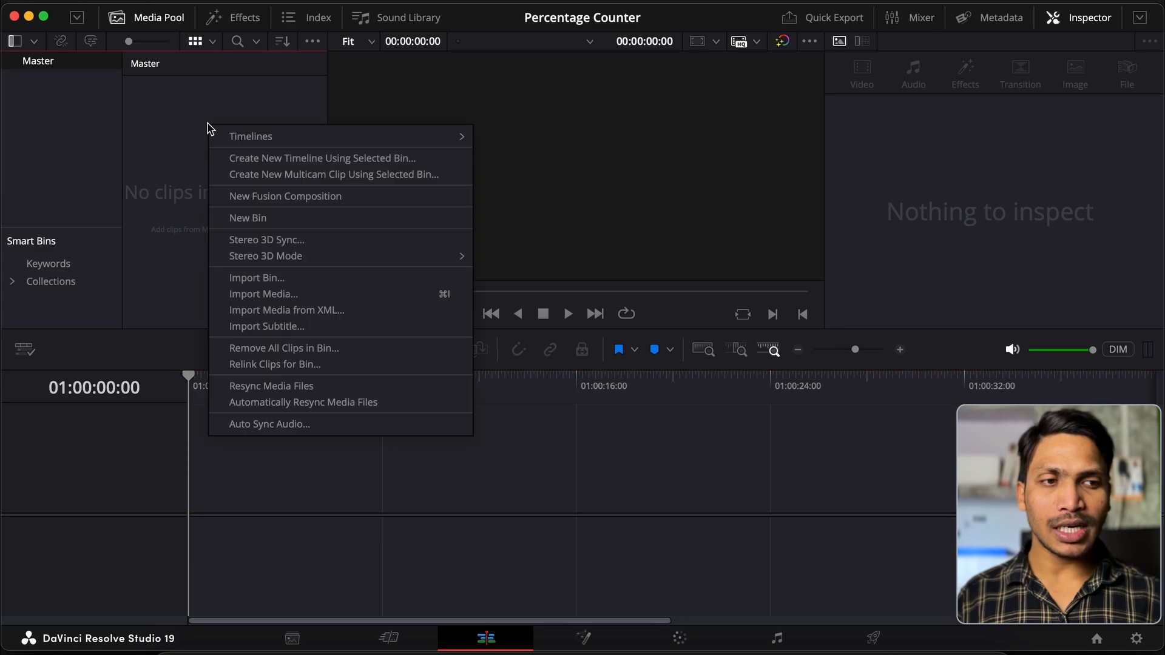
Step: Create a 5-second Fusion composition clip at 30 fps and place it at the start of a new timeline
click(268, 198)
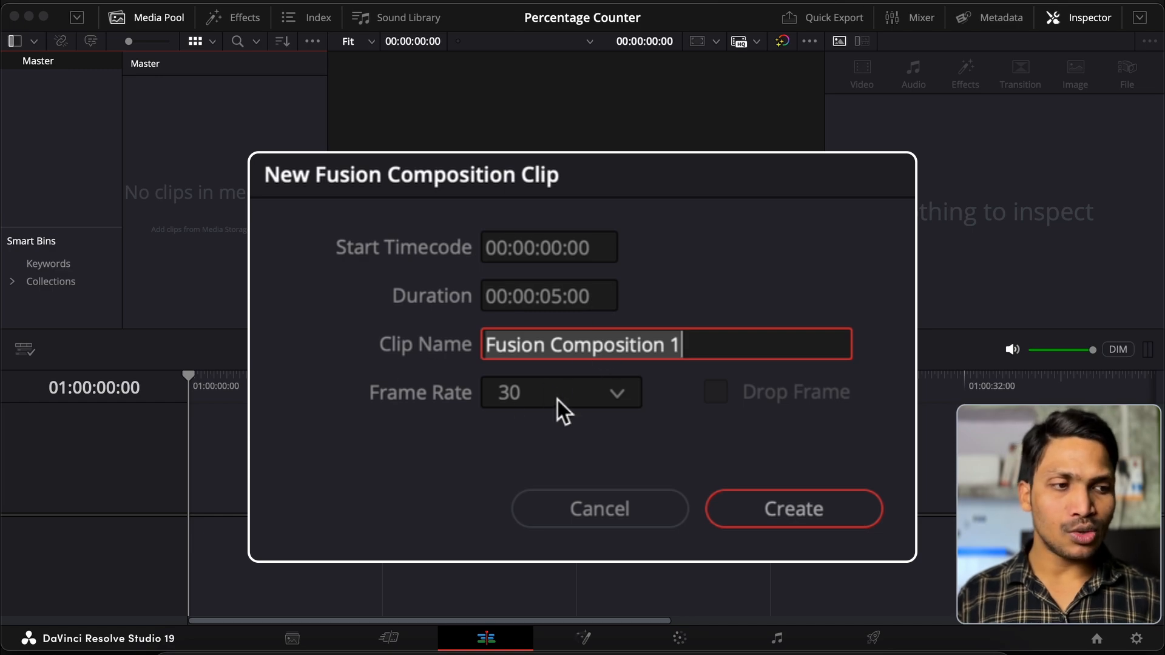
click(814, 508)
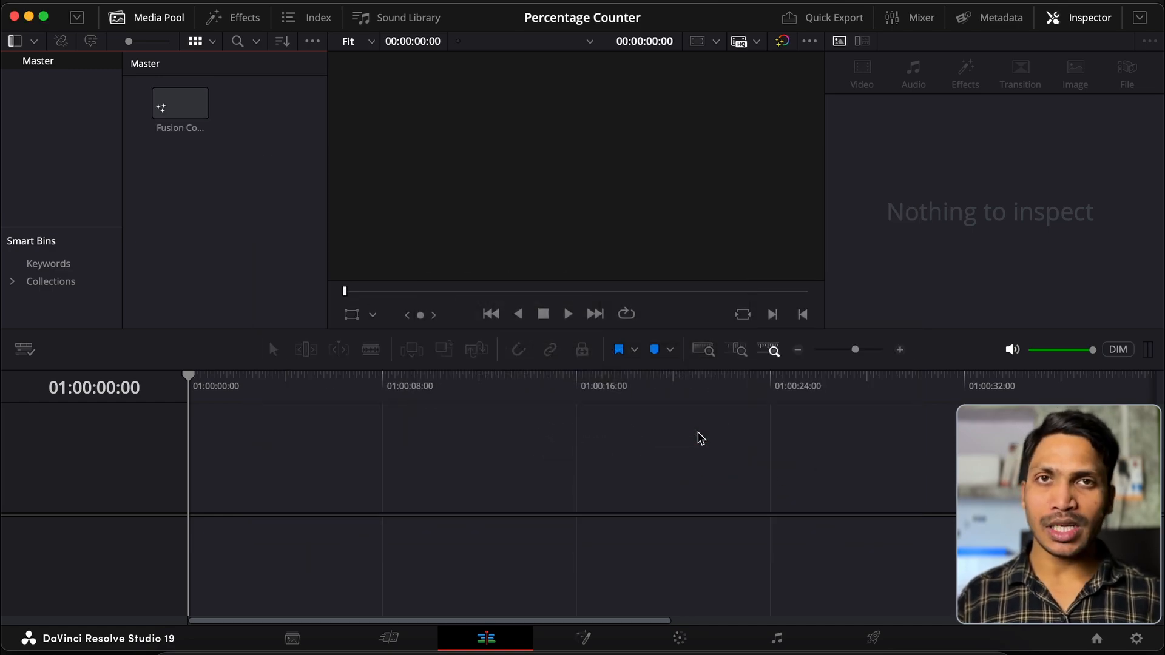
drag(190, 107, 241, 493)
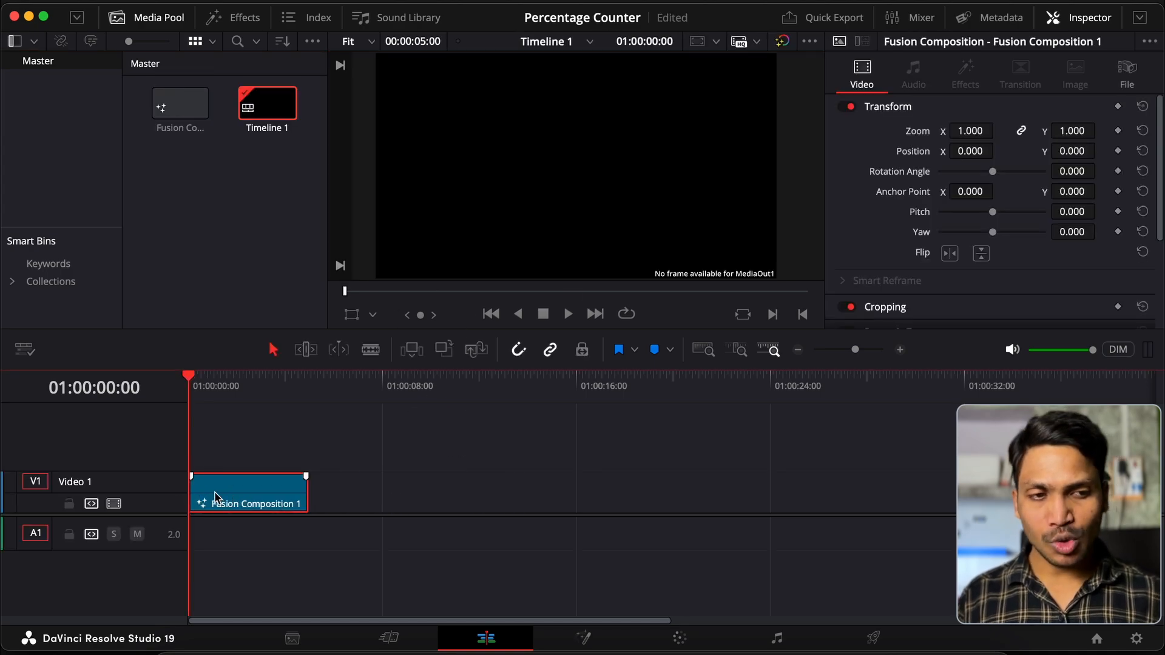
Step: Open the composition clip on the Fusion page and add a Background node feeding MediaOut1, aligned level with it
drag(188, 386, 257, 389)
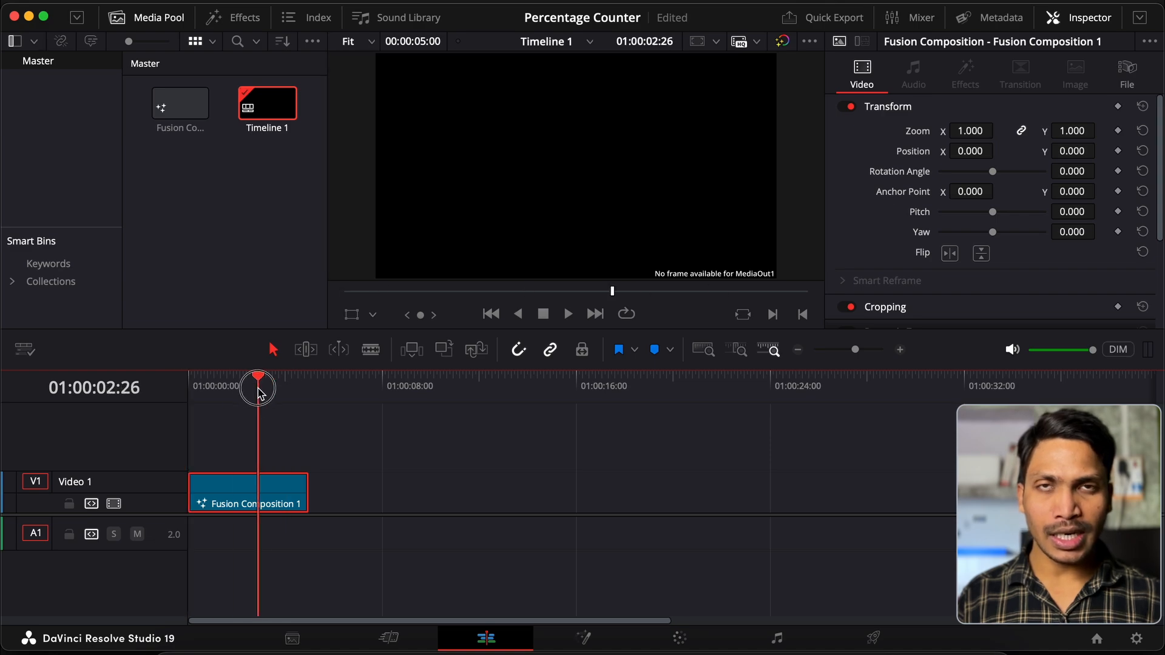
click(583, 637)
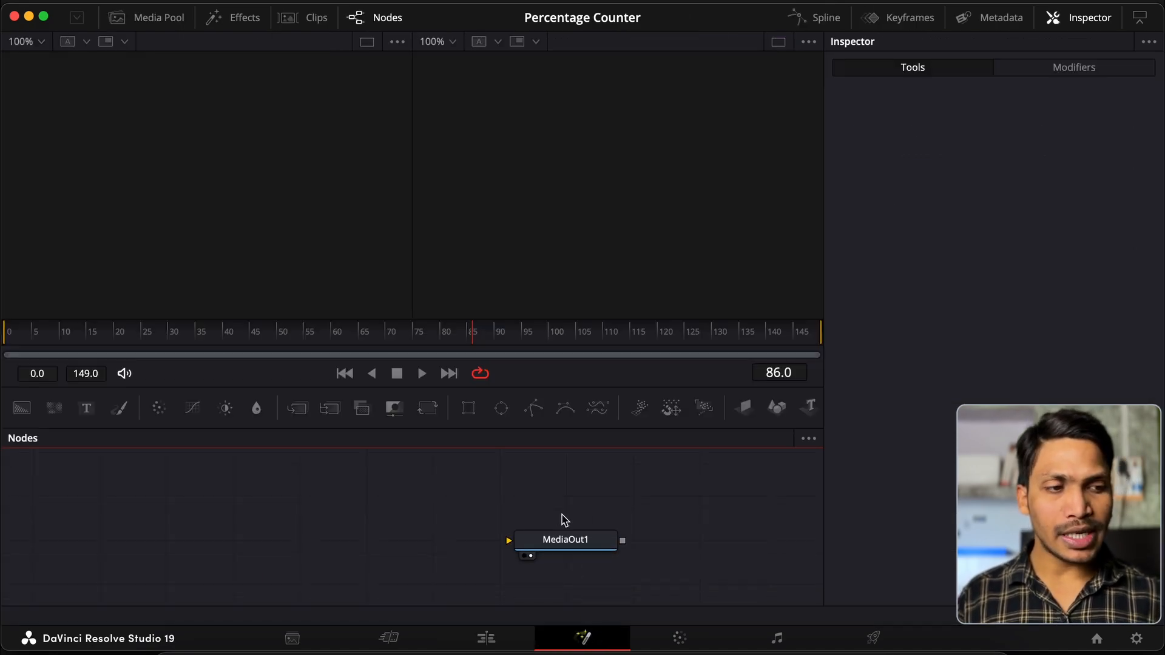
drag(22, 408, 552, 544)
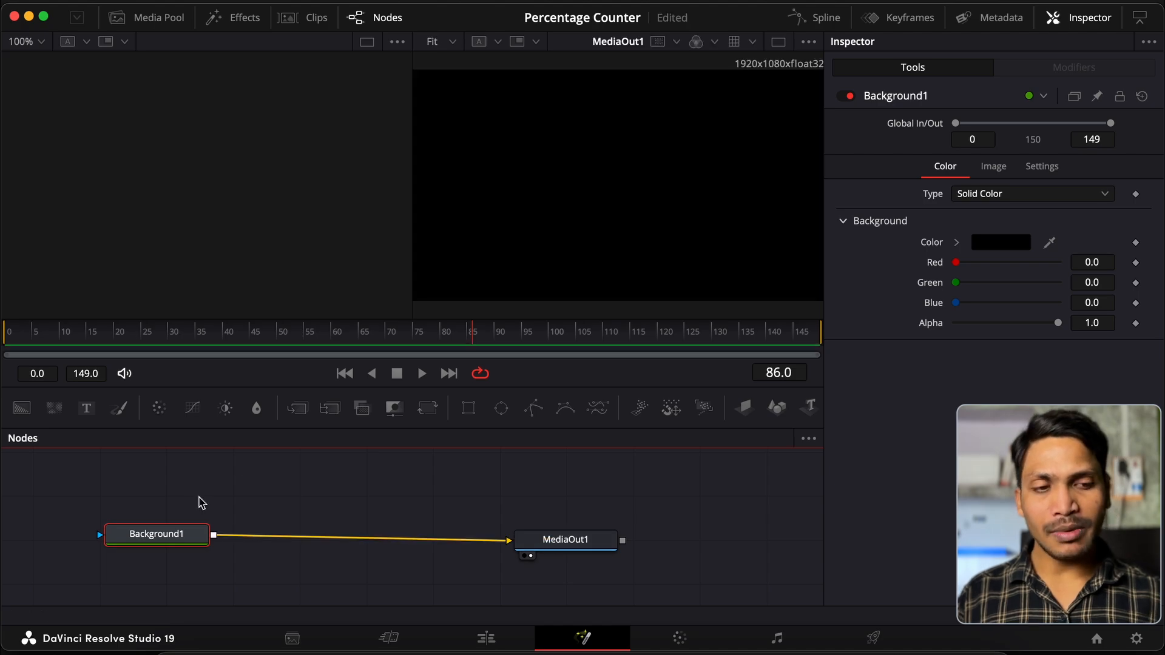
drag(160, 533, 151, 539)
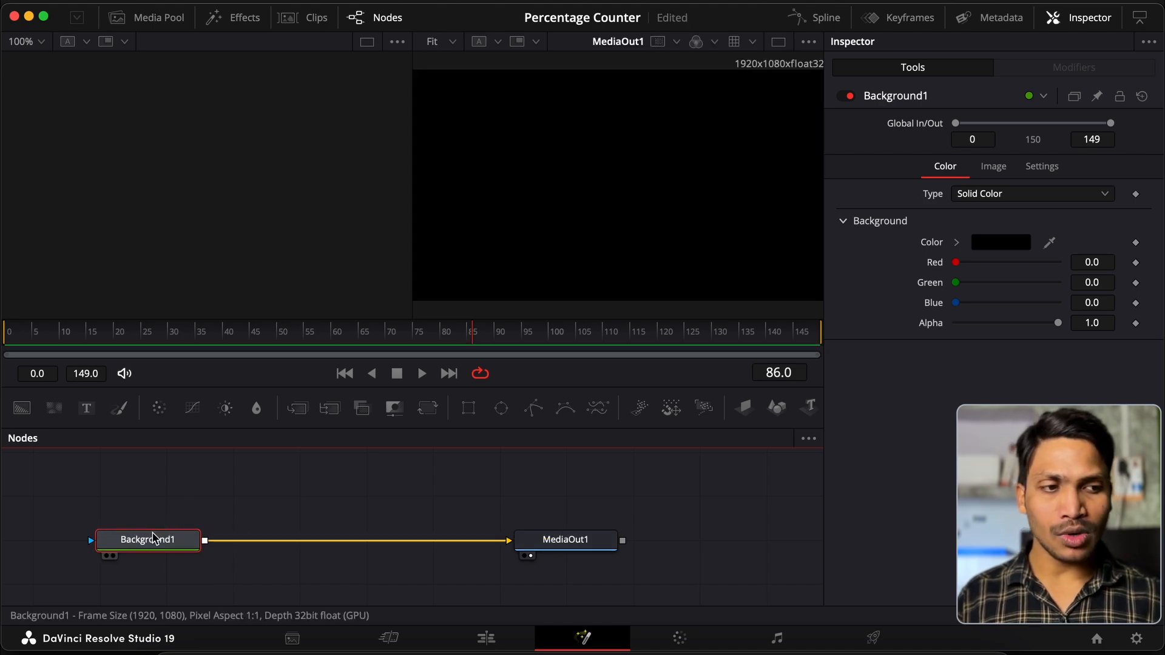
Step: Mask Background1 with a non-solid ellipse, border width 0.01, and hide the ellipse's view controls
click(501, 409)
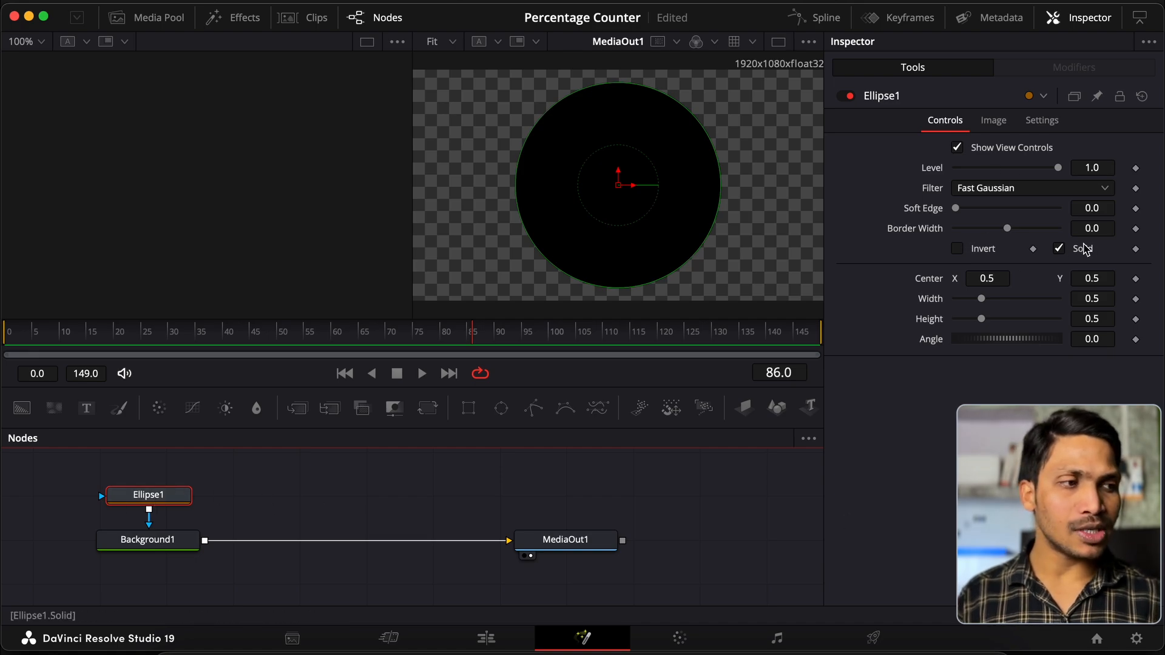
click(1059, 250)
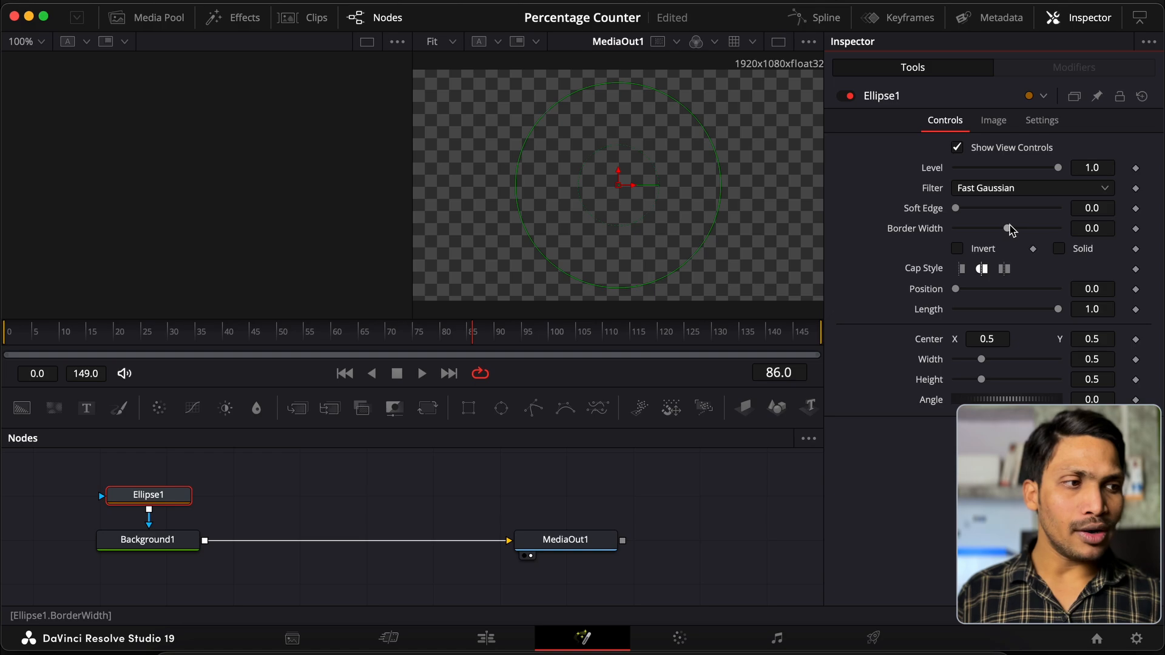
drag(1007, 229, 1010, 230)
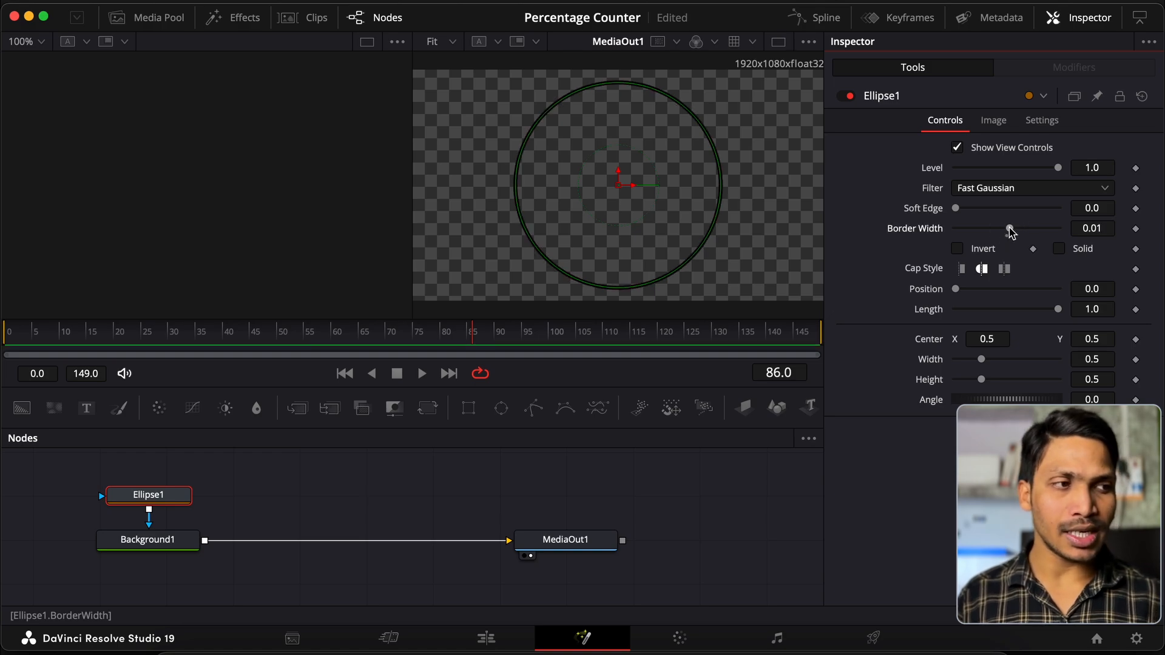
click(958, 148)
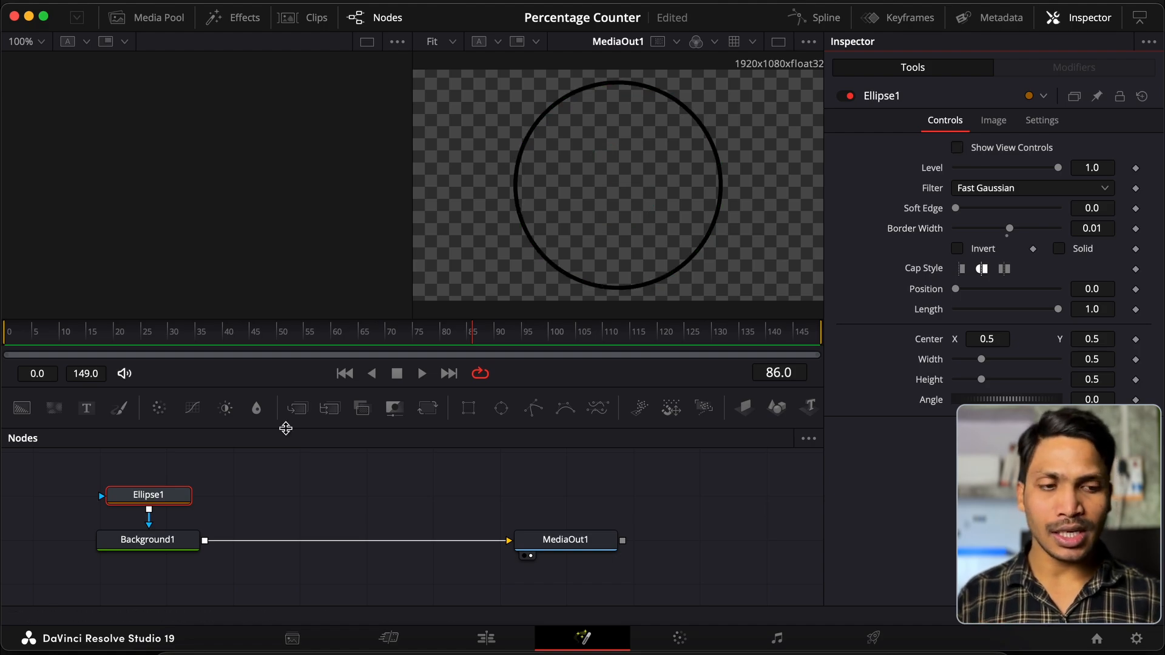
Step: Set Background1's color to near-white, with red, green and blue at 0.917647
click(163, 541)
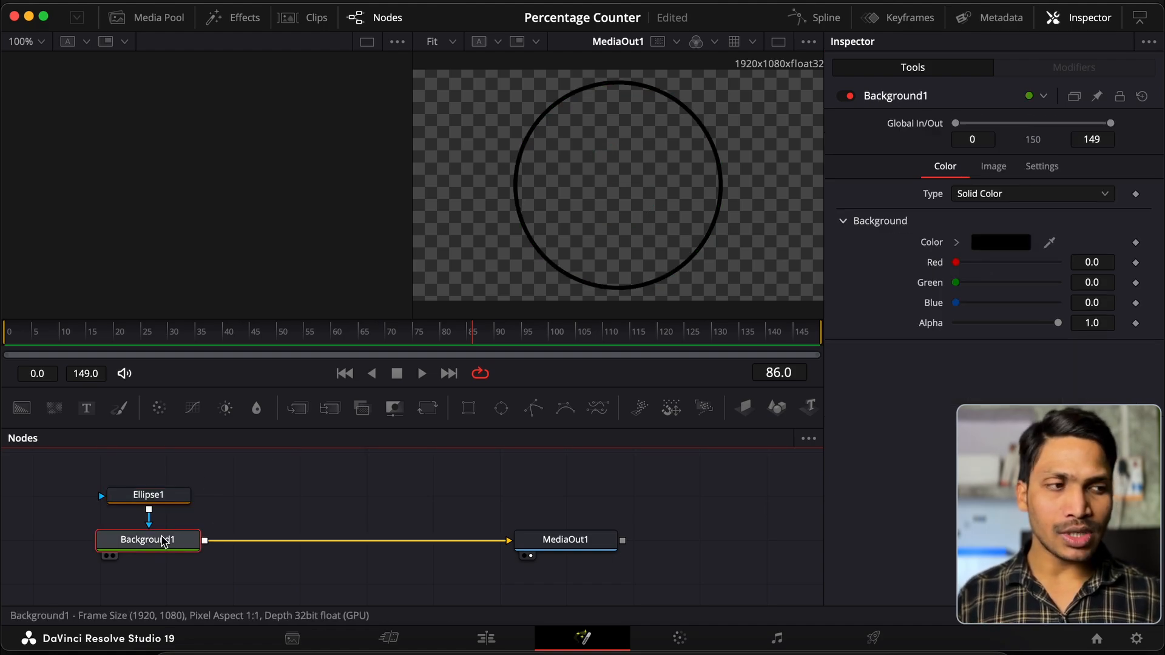
click(1012, 243)
drag(118, 577, 26, 579)
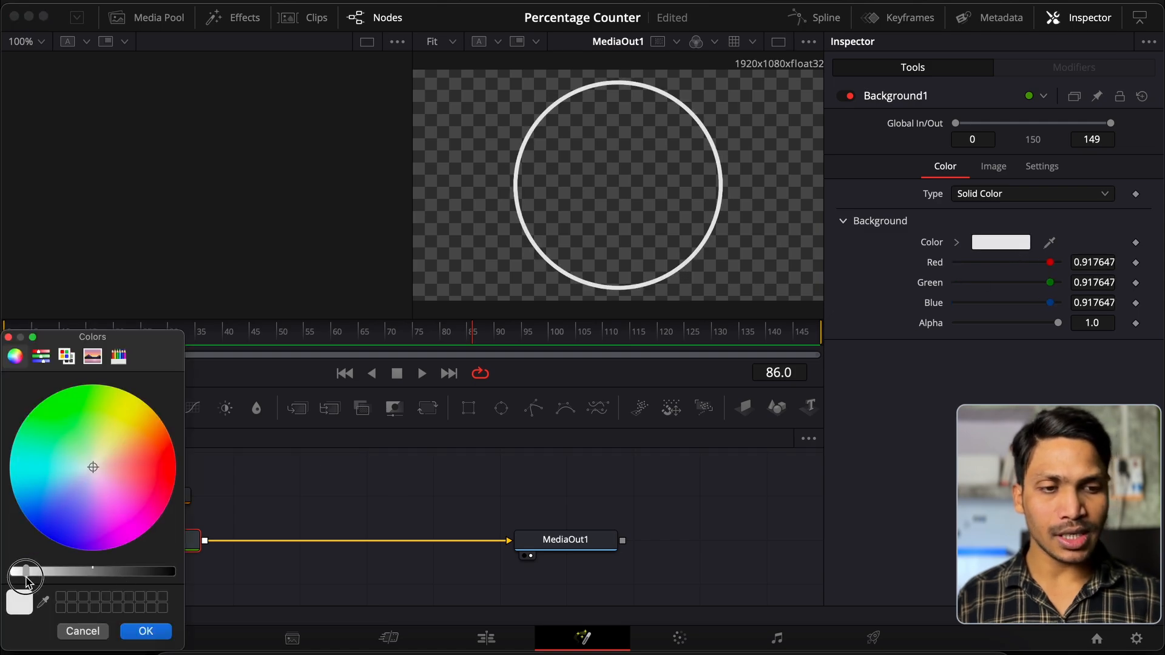
click(144, 631)
Step: Set Ellipse1's border width to 0.004
click(179, 503)
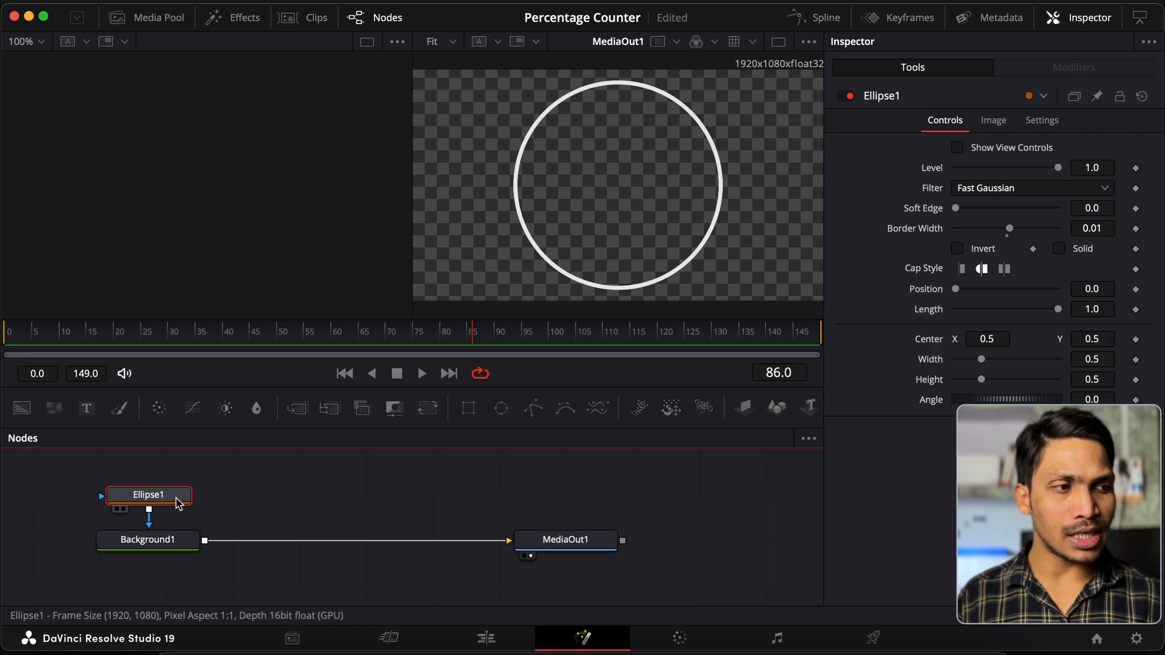
click(1095, 230)
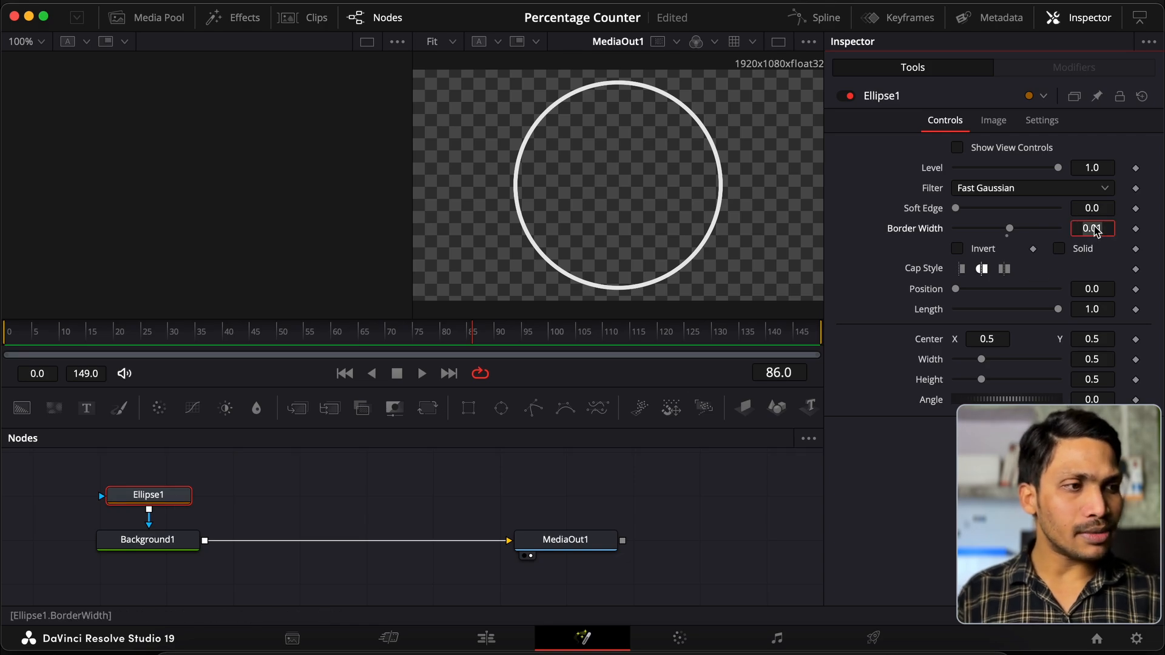
key(BackSpace)
text(0.004)
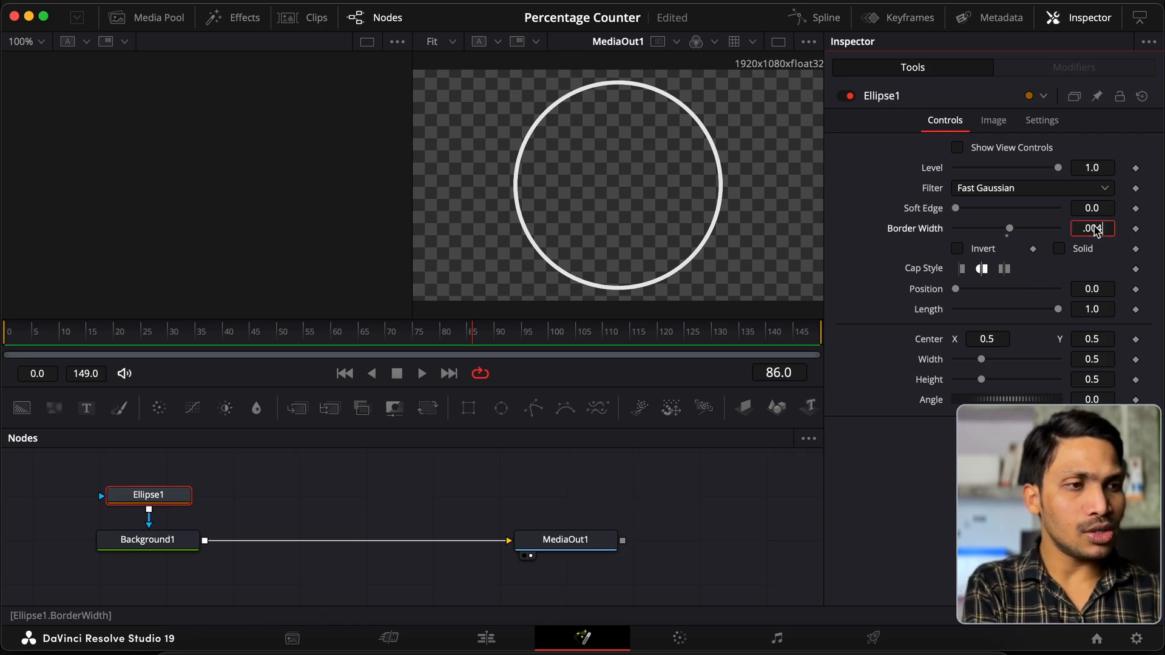
key(Tab)
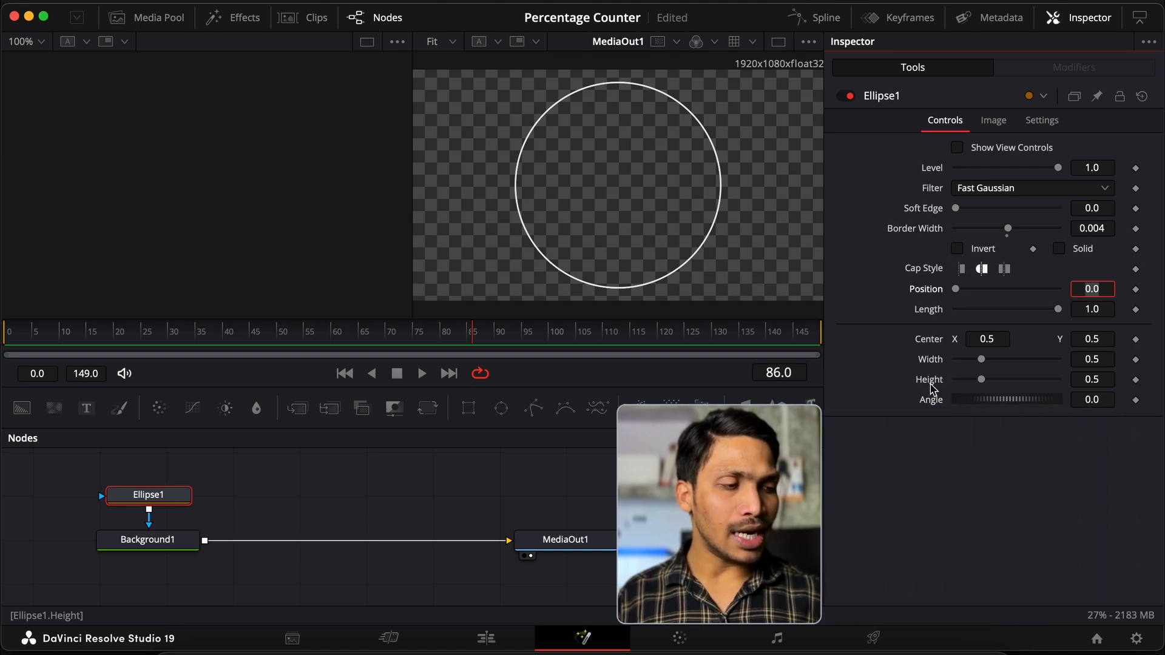
Step: Link Ellipse1's height to its width with an expression and reduce the width to 0.283
right_click(929, 382)
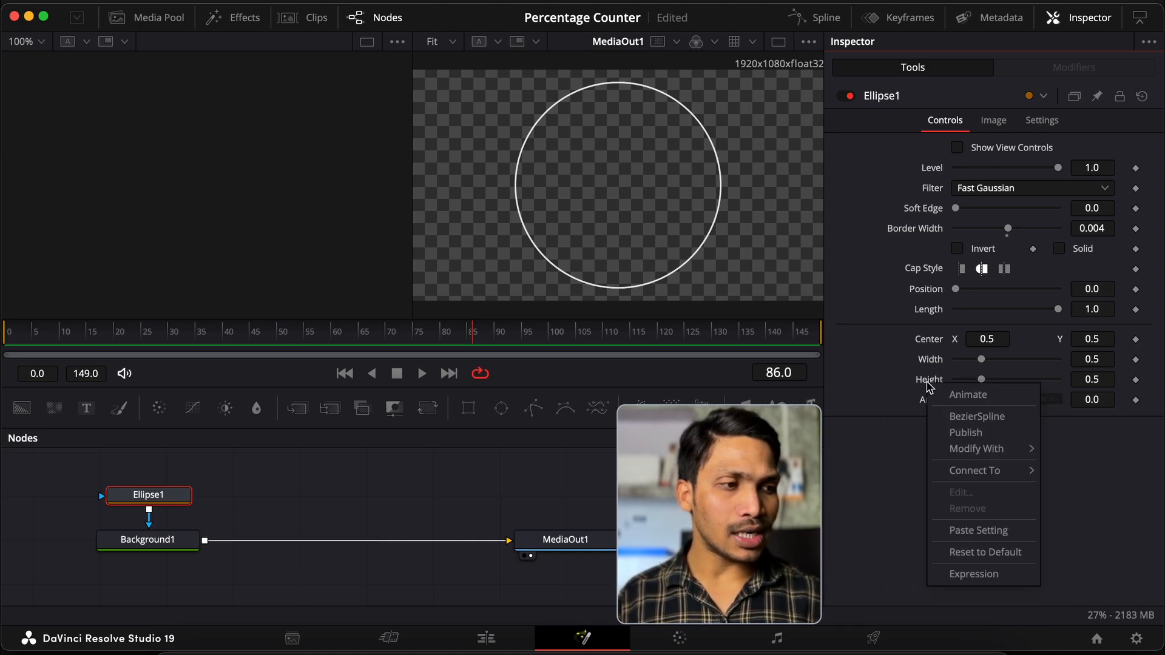
click(965, 573)
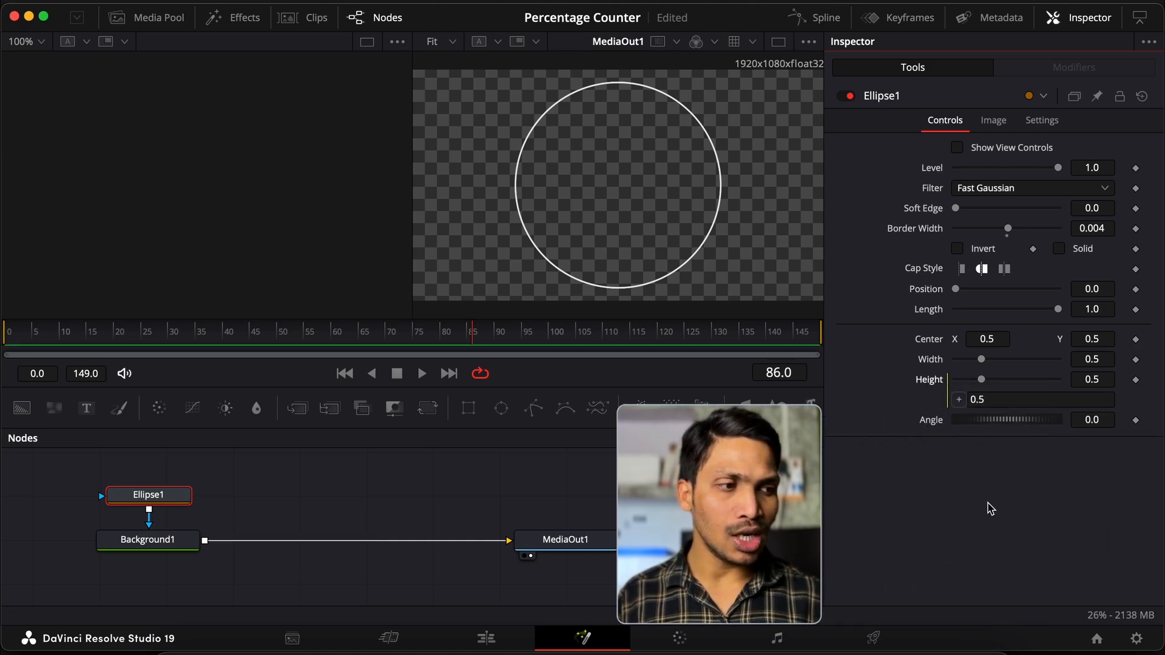
drag(960, 405, 971, 360)
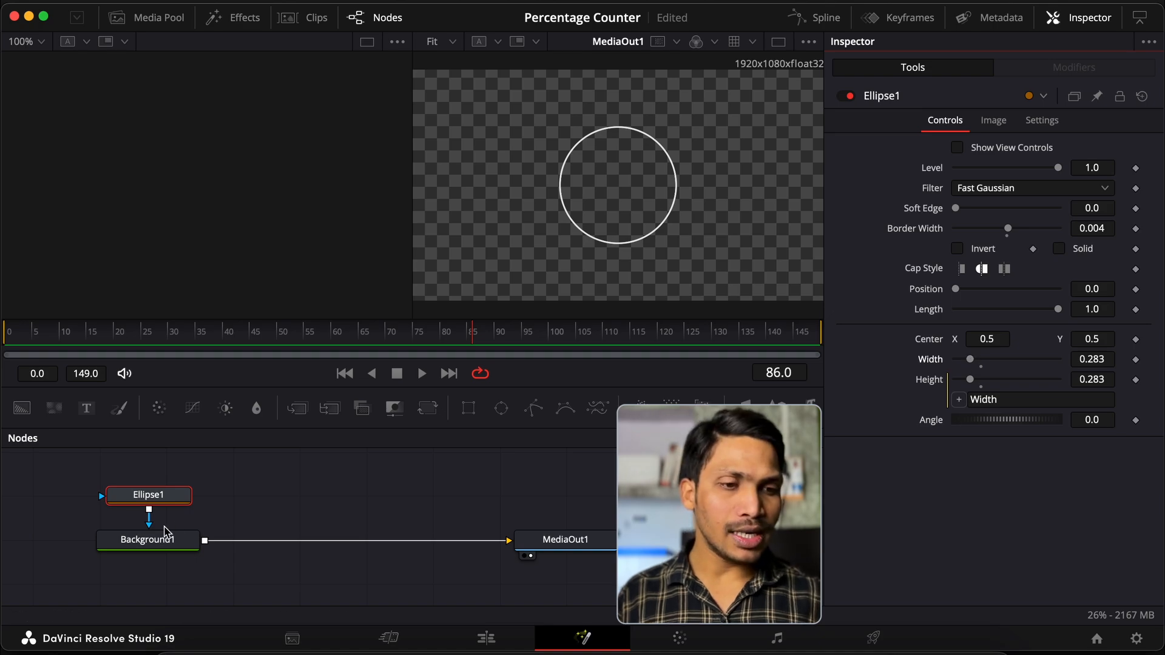
Step: Insert a Merge node after Background1 and connect a second Background node as its foreground, aligned directly above it
click(155, 543)
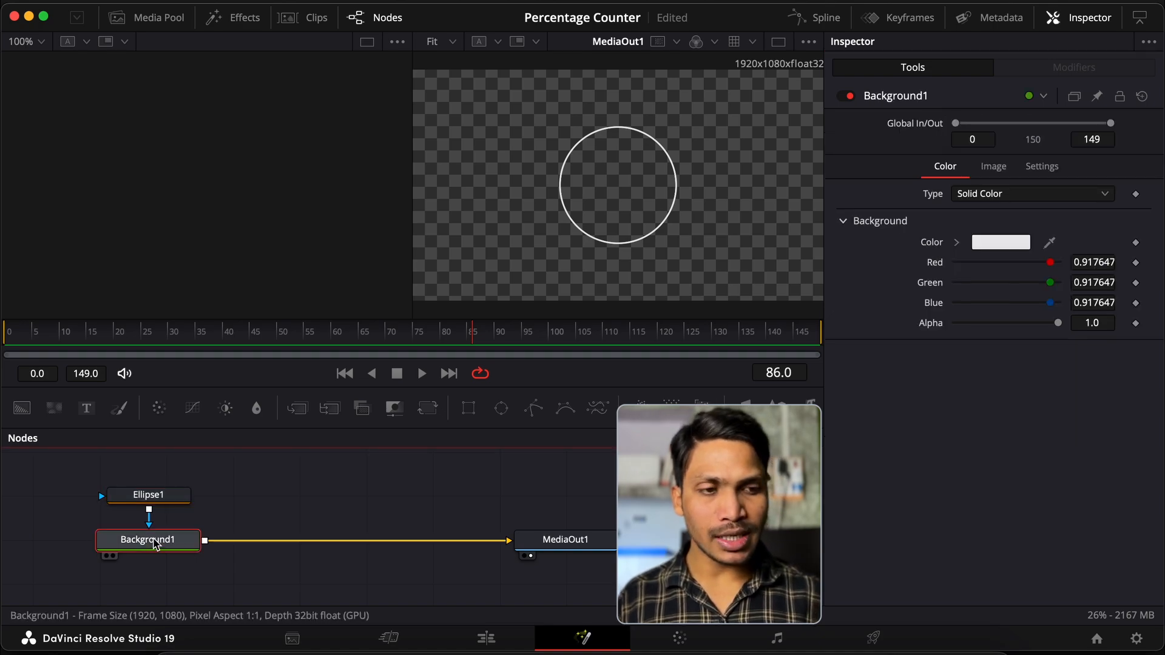
click(298, 408)
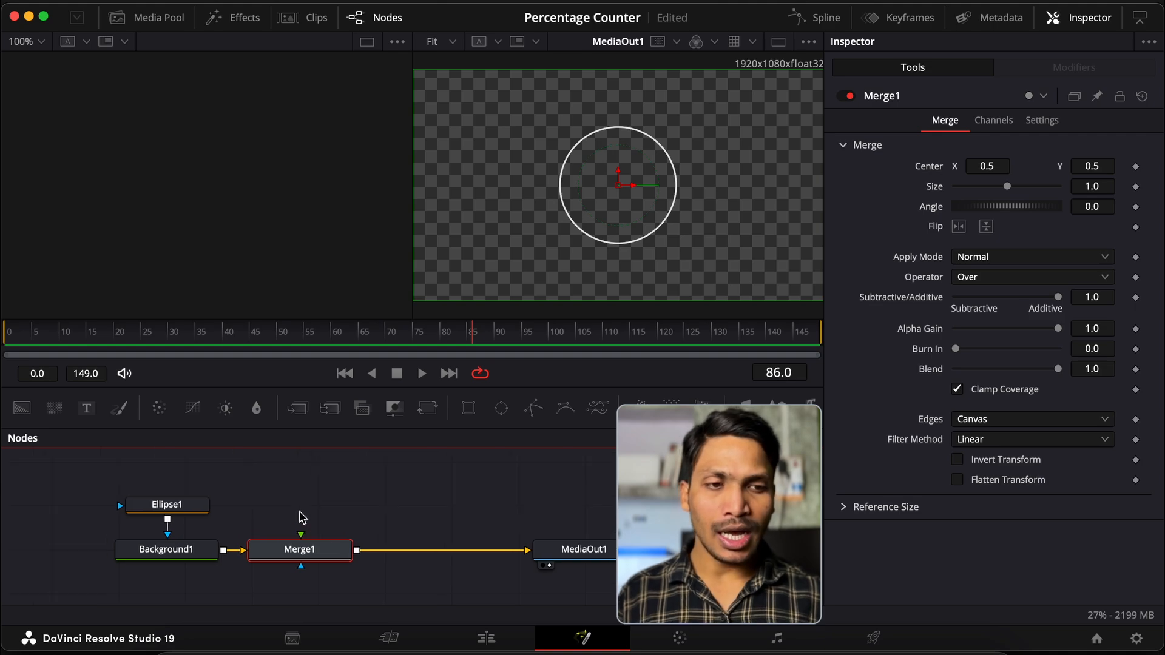
drag(22, 408, 300, 544)
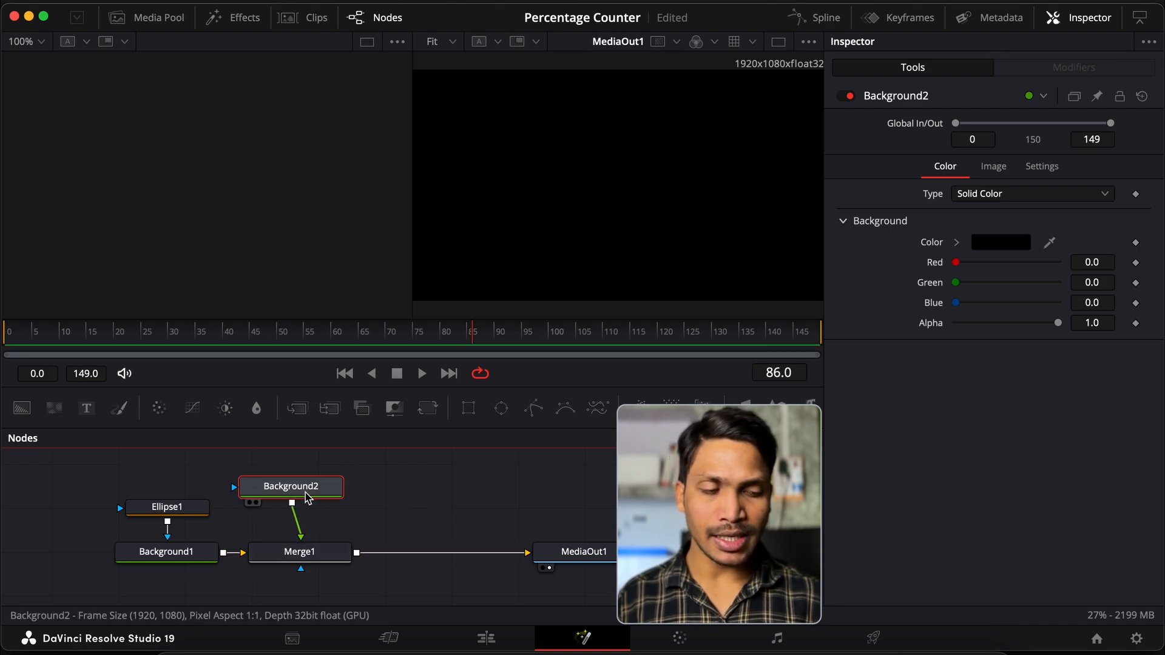
drag(311, 497, 320, 510)
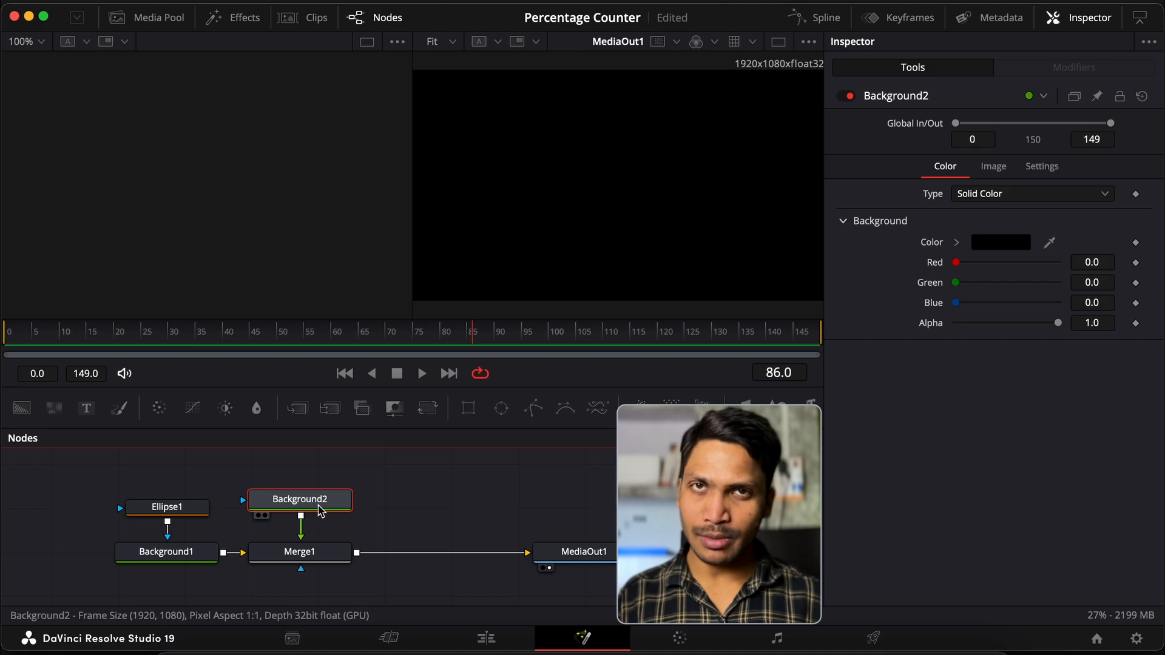
Step: Color Background2 dark golden yellow, with red 0.564705, green 0.443137 and blue 0.098039
click(1002, 244)
click(85, 571)
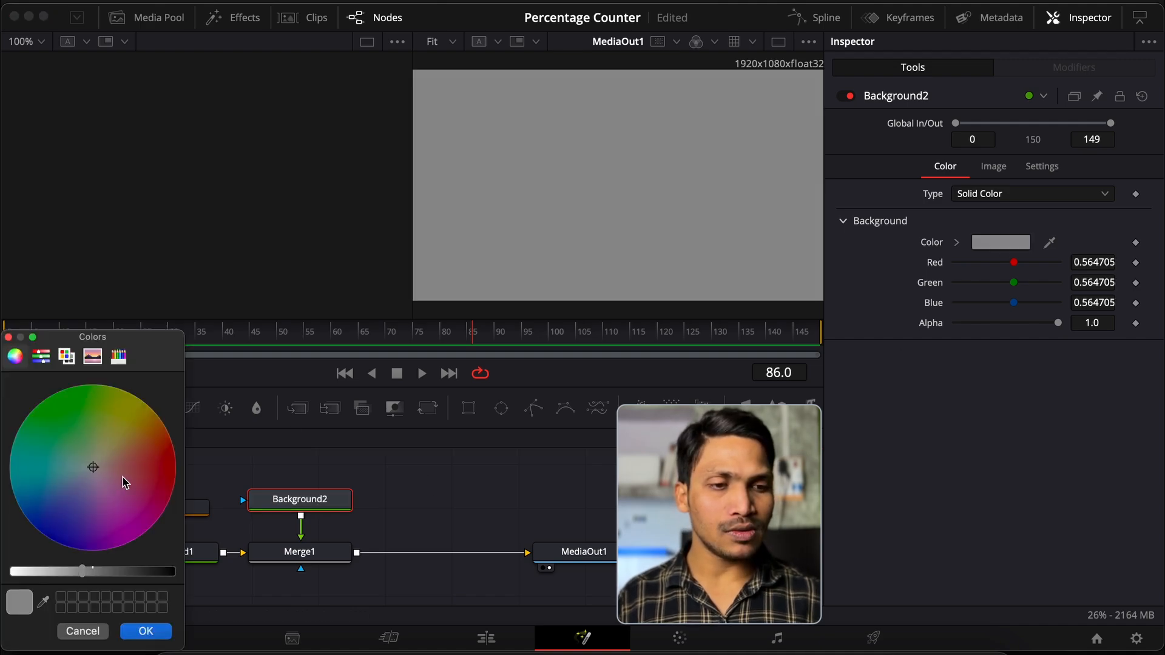
click(111, 471)
click(143, 423)
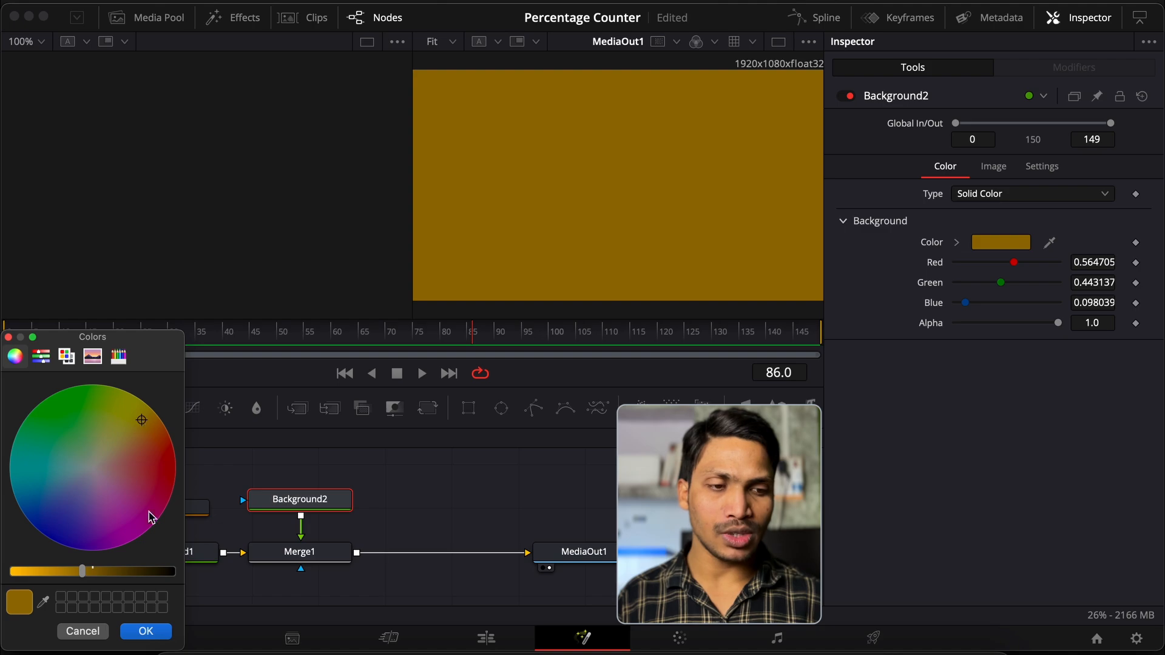
click(145, 631)
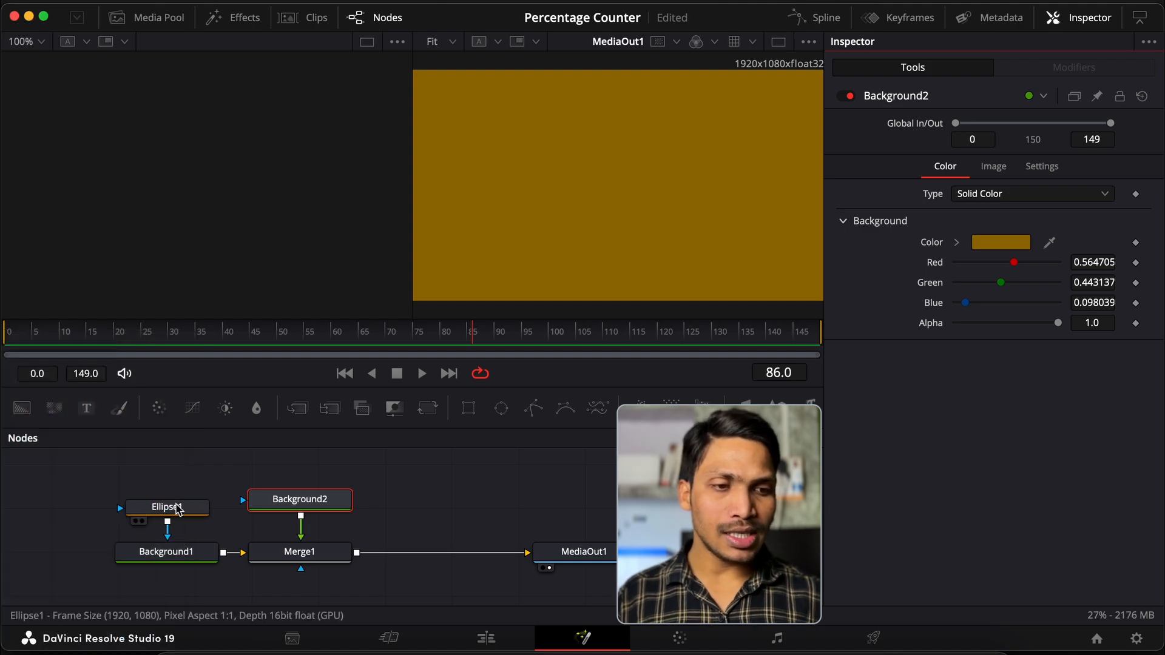
Step: Copy Ellipse1 and paste it as a linked instance that masks Background2
click(177, 510)
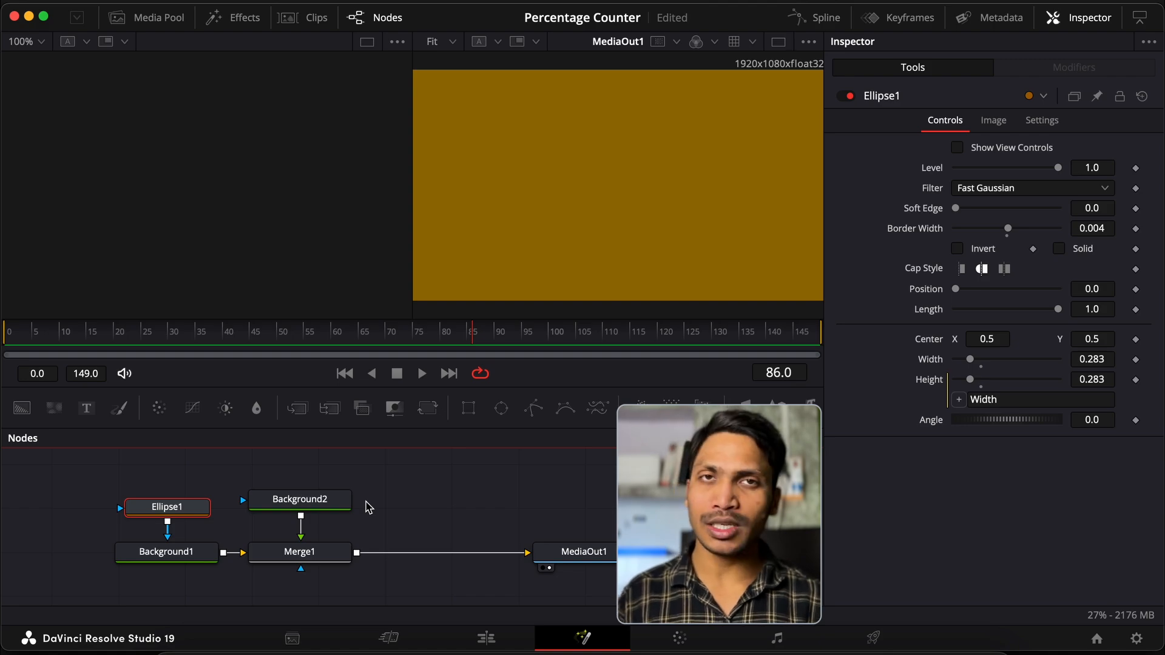
click(335, 509)
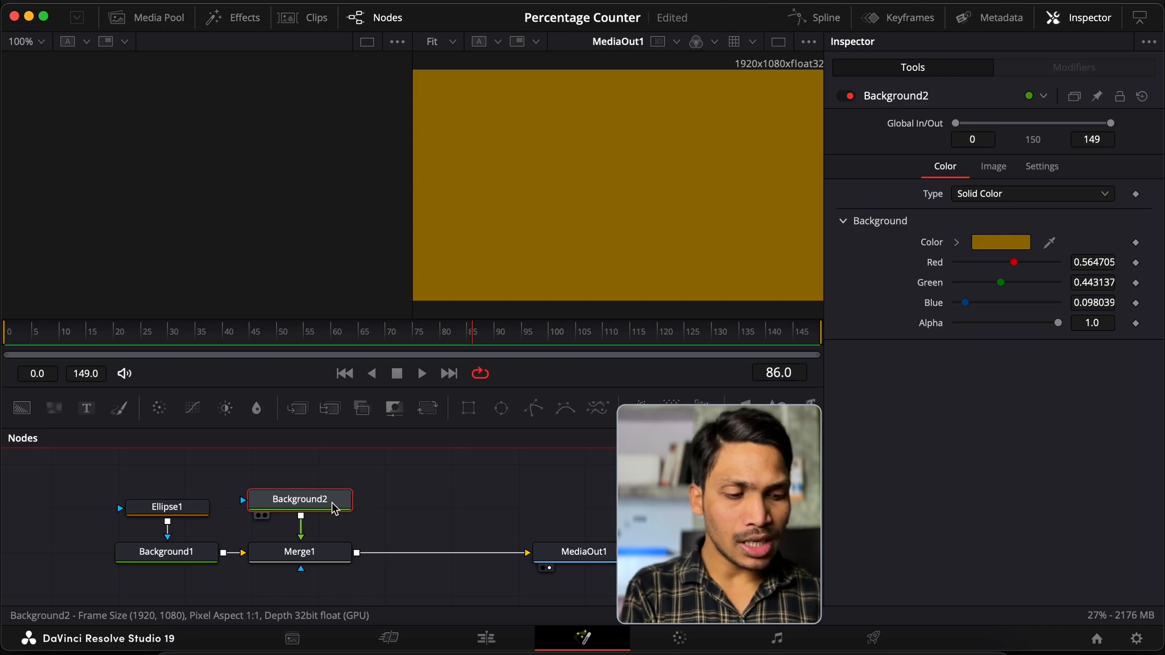
key(super+shift+v)
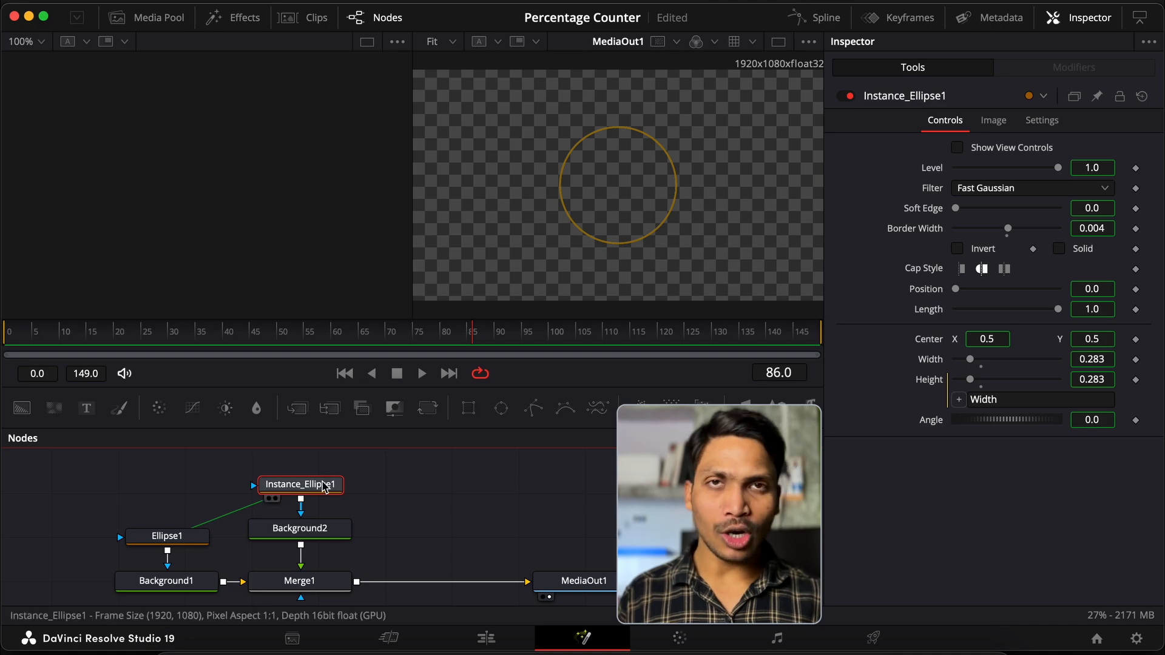
Step: Test the instance link by widening Ellipse1's border to 0.025 and reducing the border width to 0.003 from Instance_Ellipse1
click(173, 534)
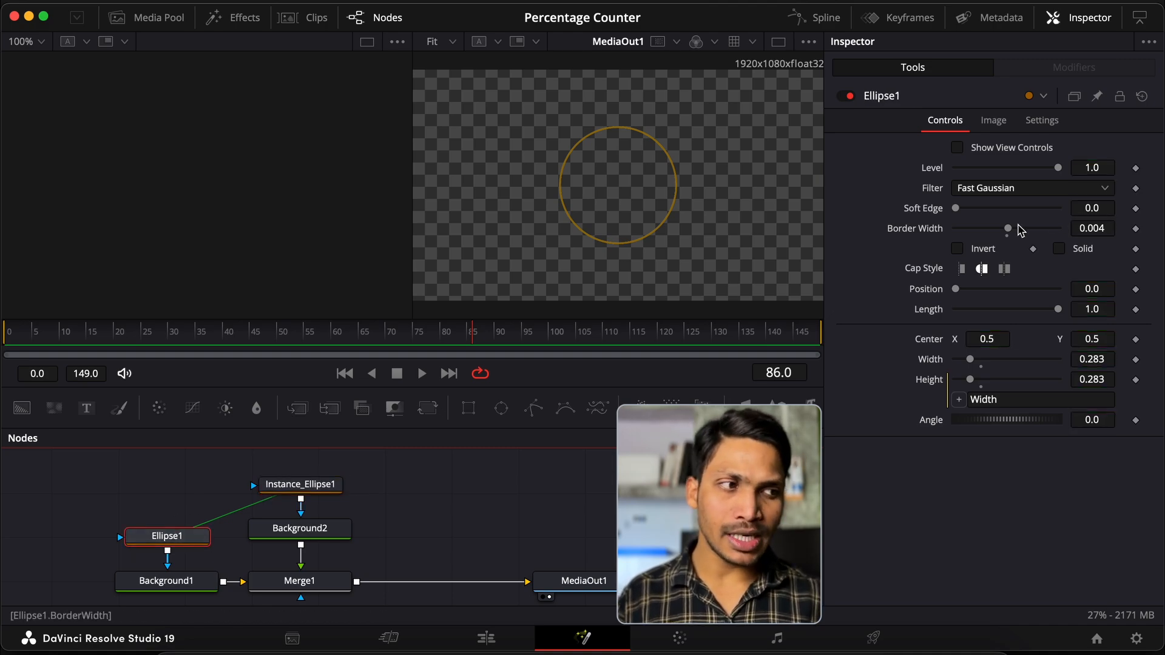
drag(1009, 229, 1017, 234)
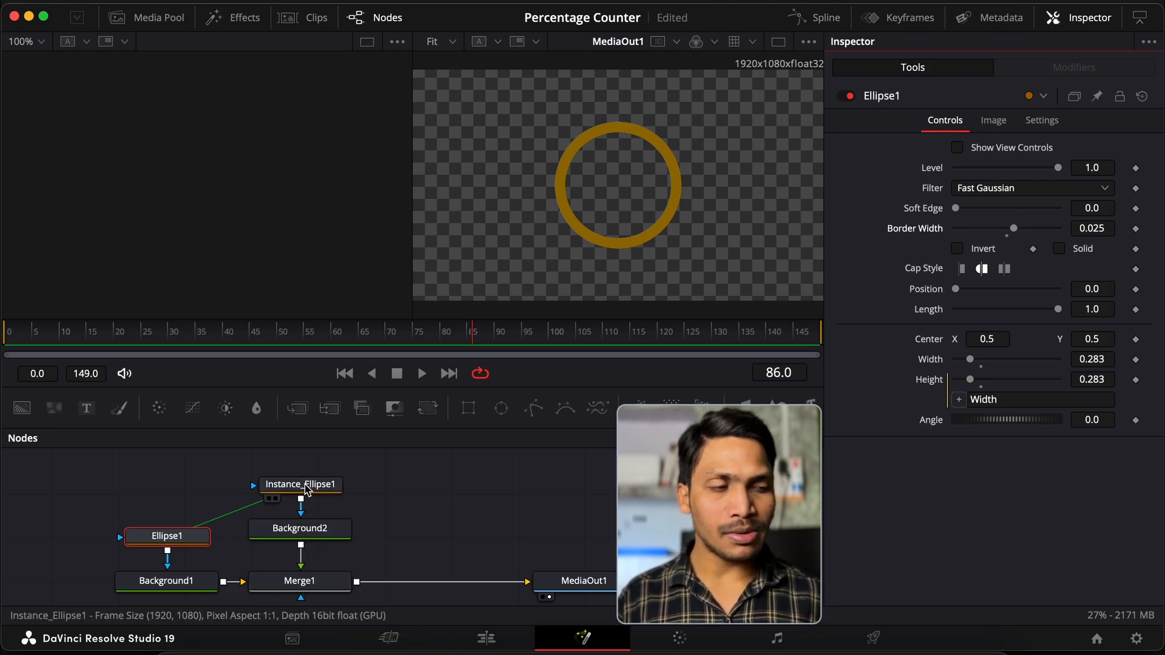
click(306, 486)
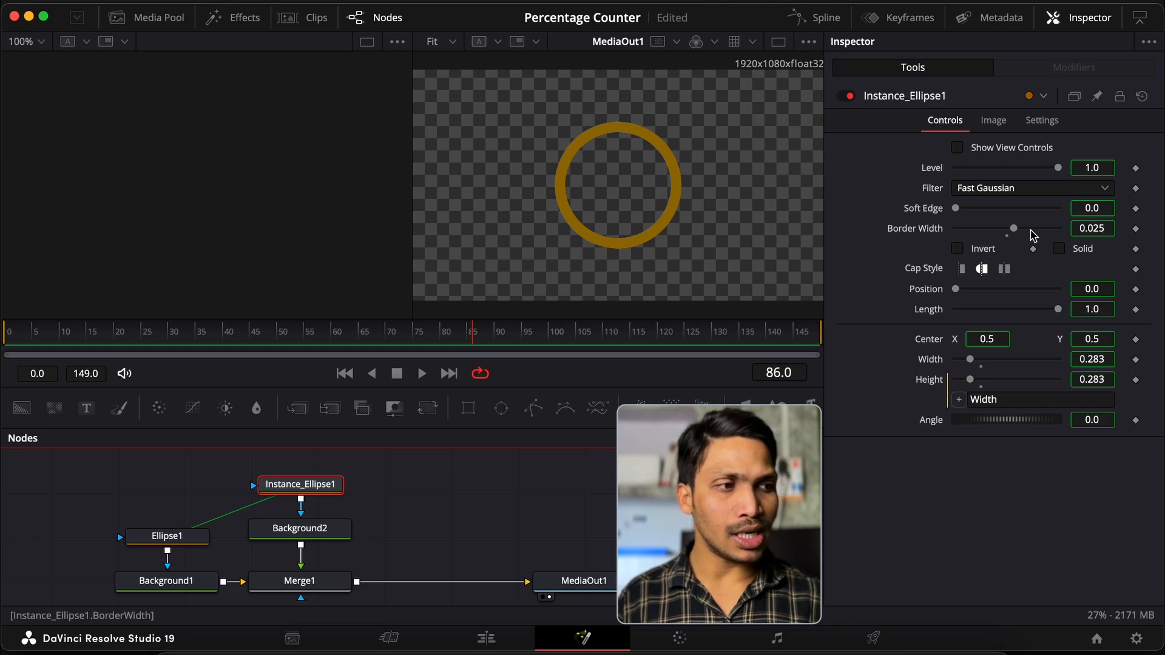
drag(1014, 229, 985, 238)
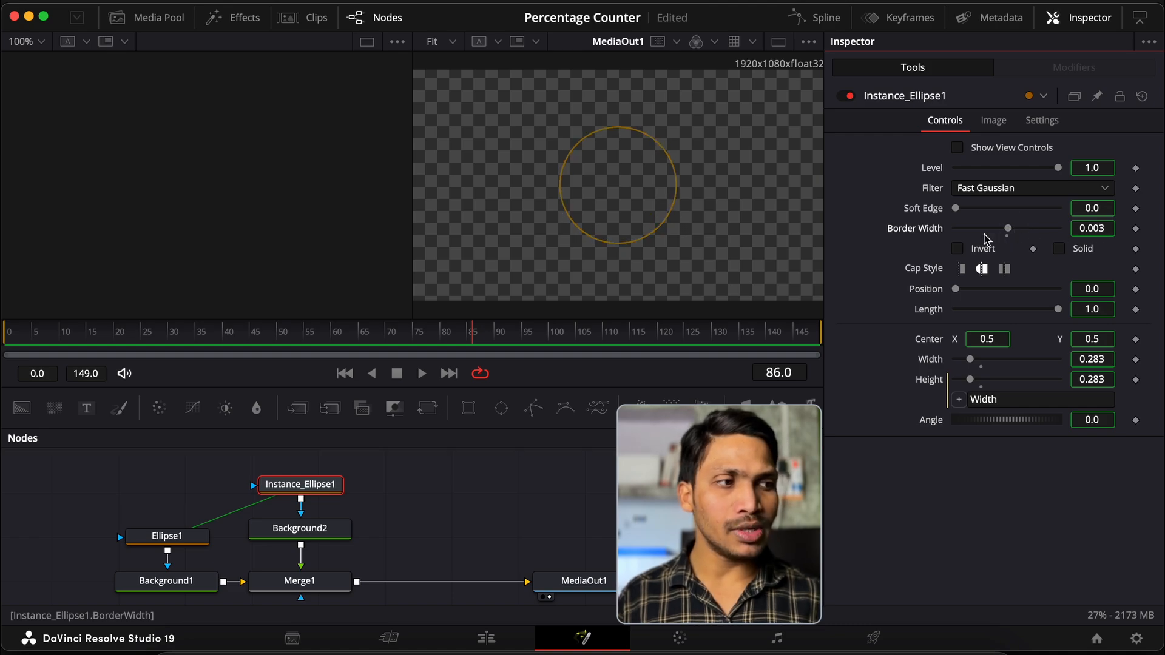
click(173, 537)
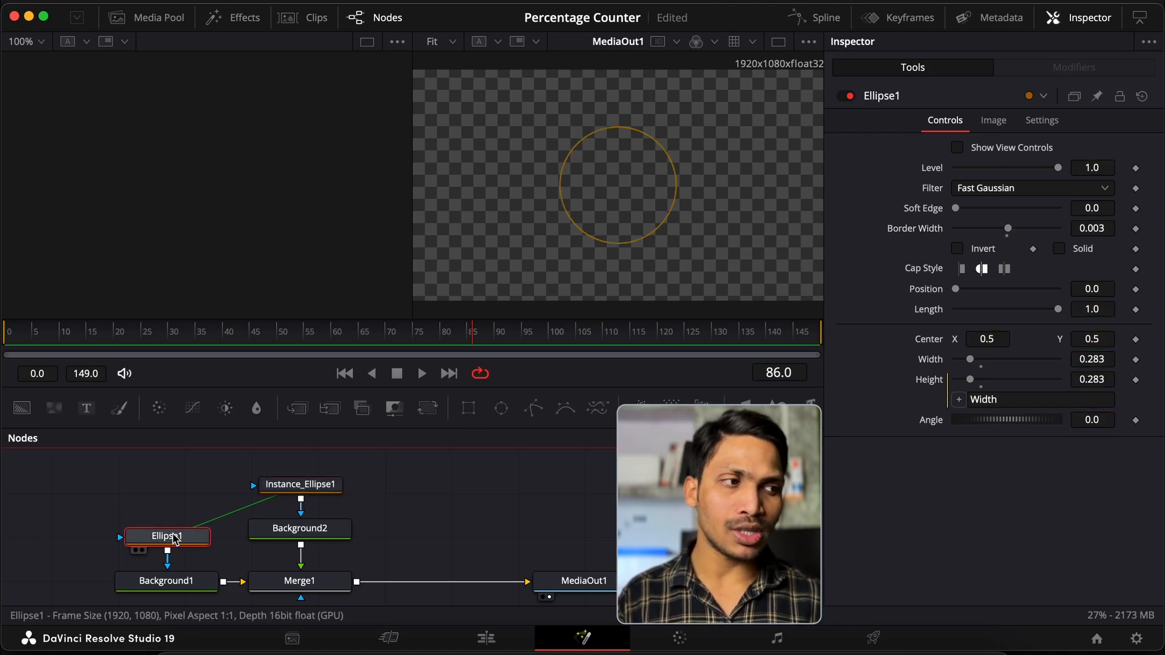
Step: Set Ellipse1's border width to 0.004 and its width to 0.23, and move its center to X 0.179, Y 0.296
click(1103, 230)
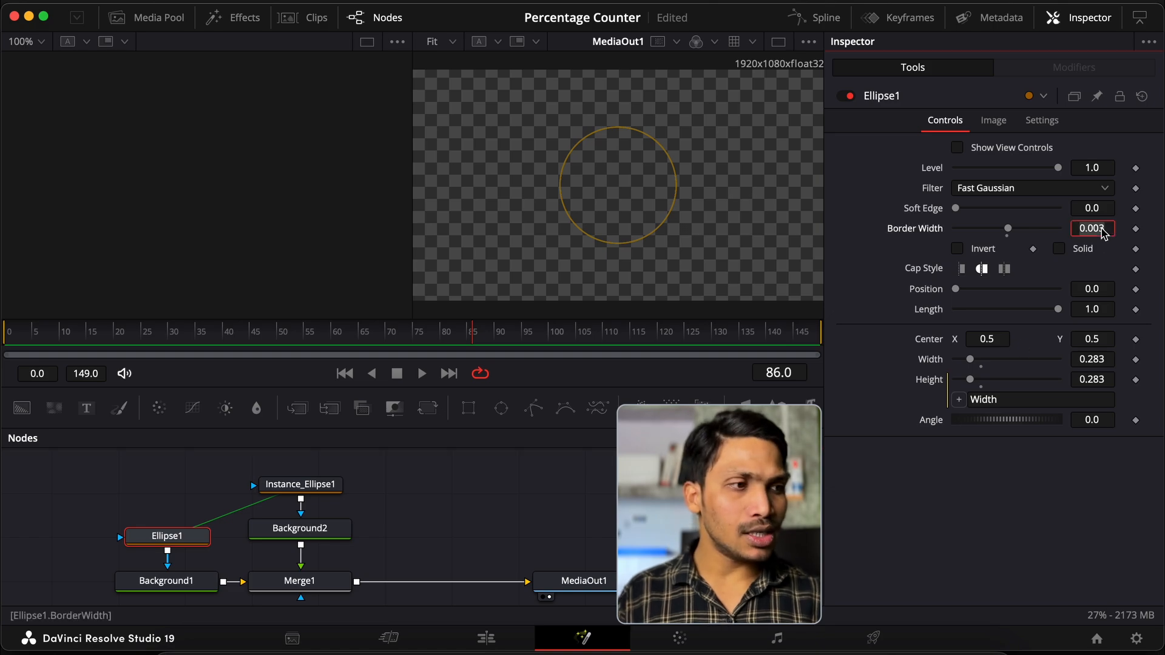
text(0.004)
key(Tab)
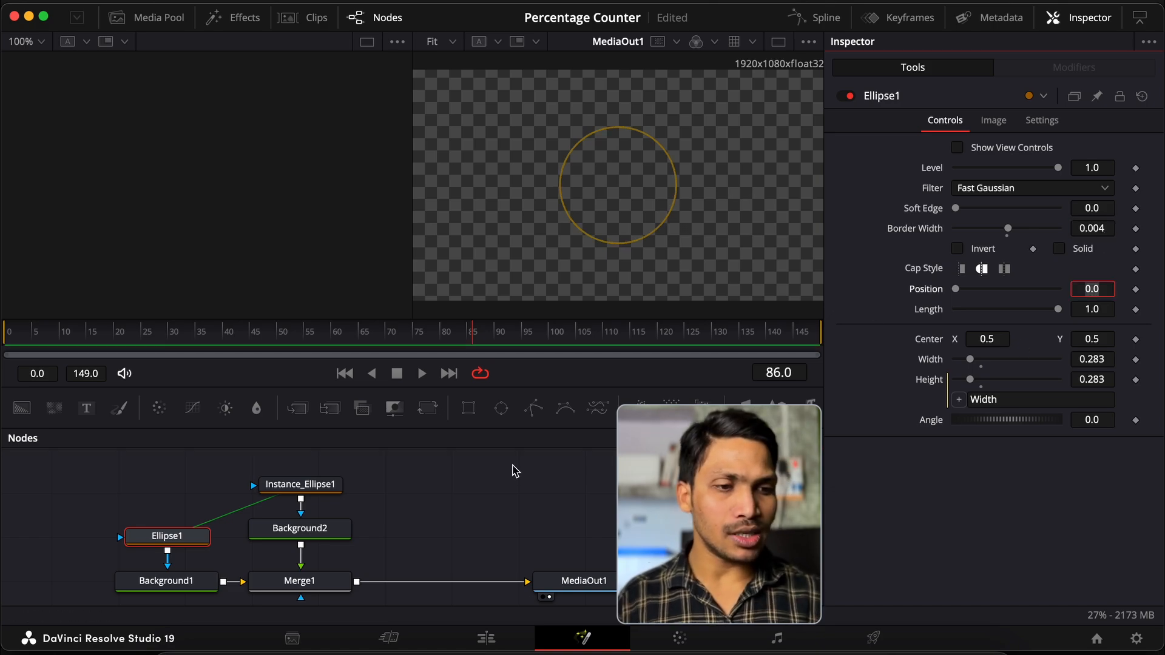
drag(1092, 360, 728, 341)
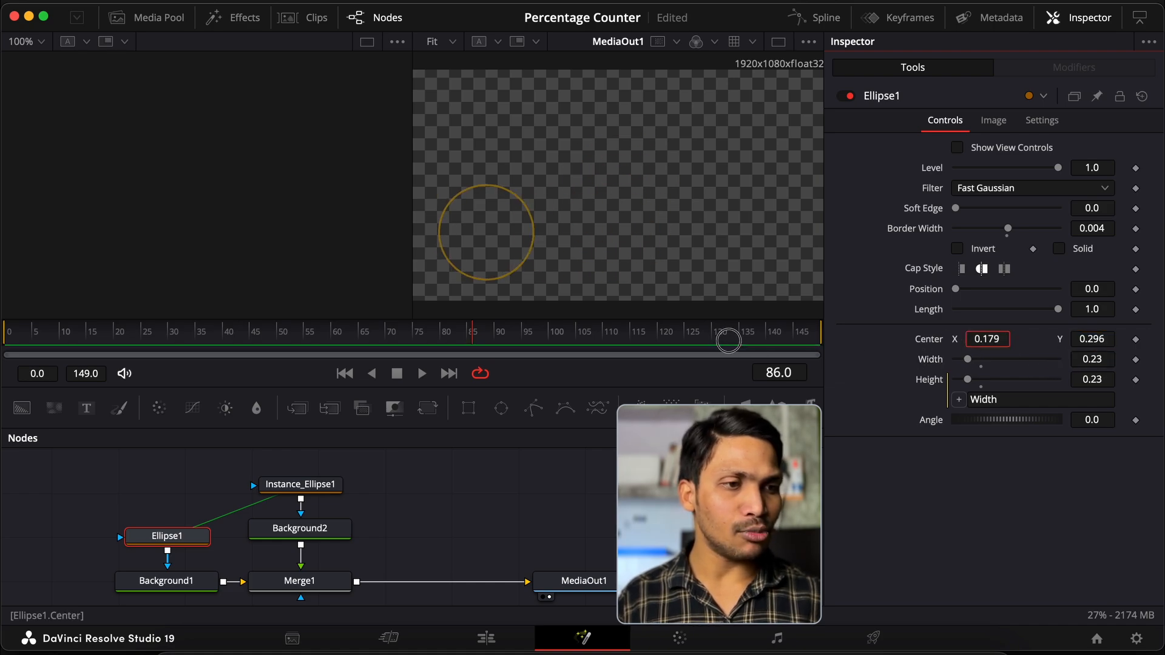
Step: Deinstance the border width of Instance_Ellipse1 and thicken it to about 0.016
click(327, 489)
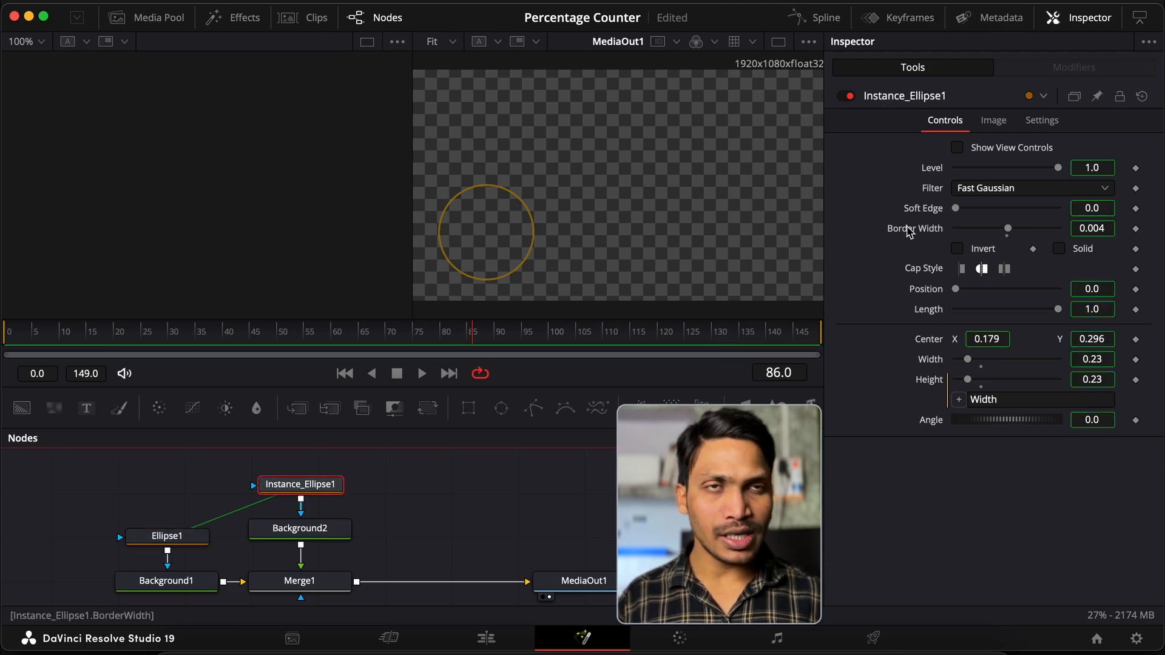
right_click(910, 231)
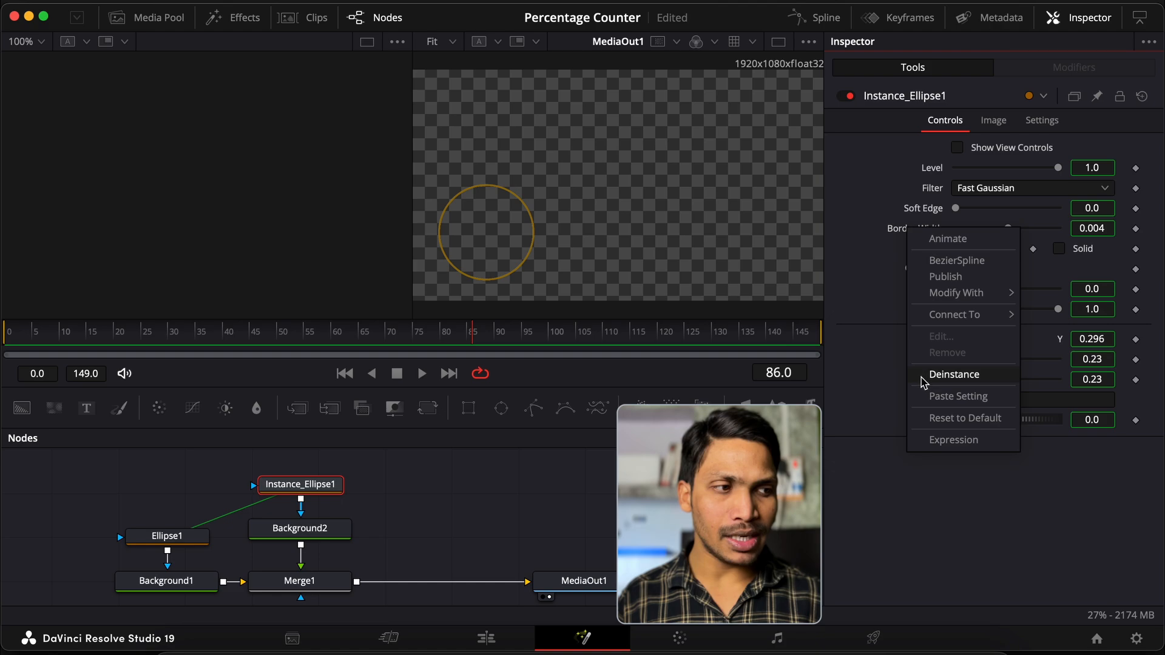
click(959, 375)
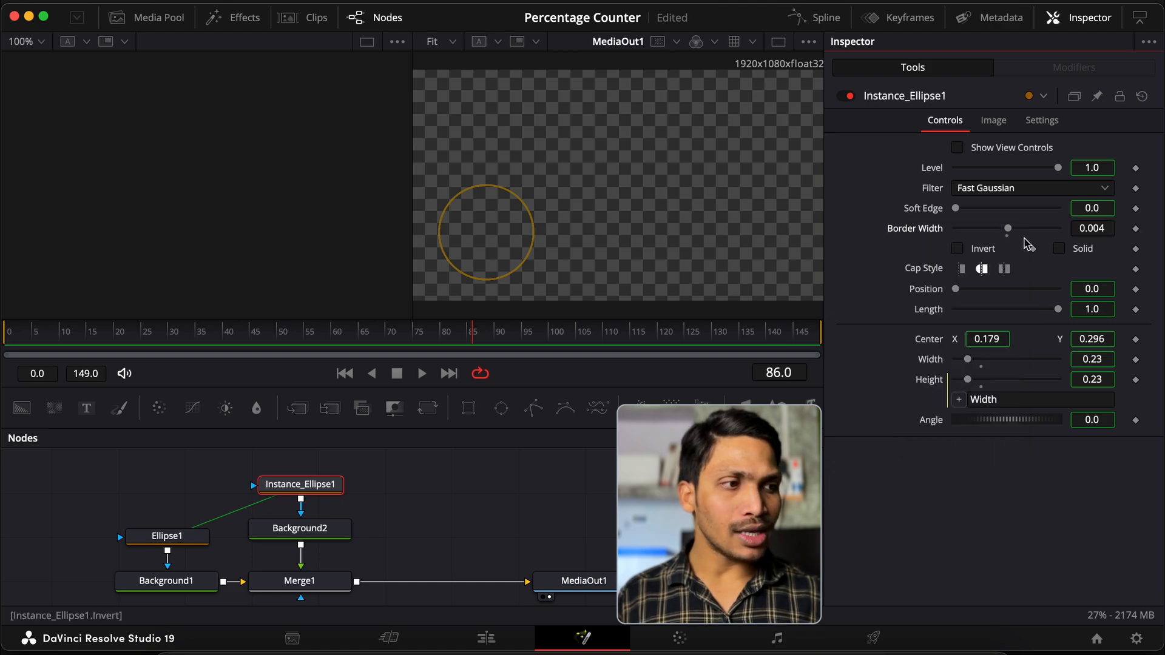
drag(1010, 231, 1015, 234)
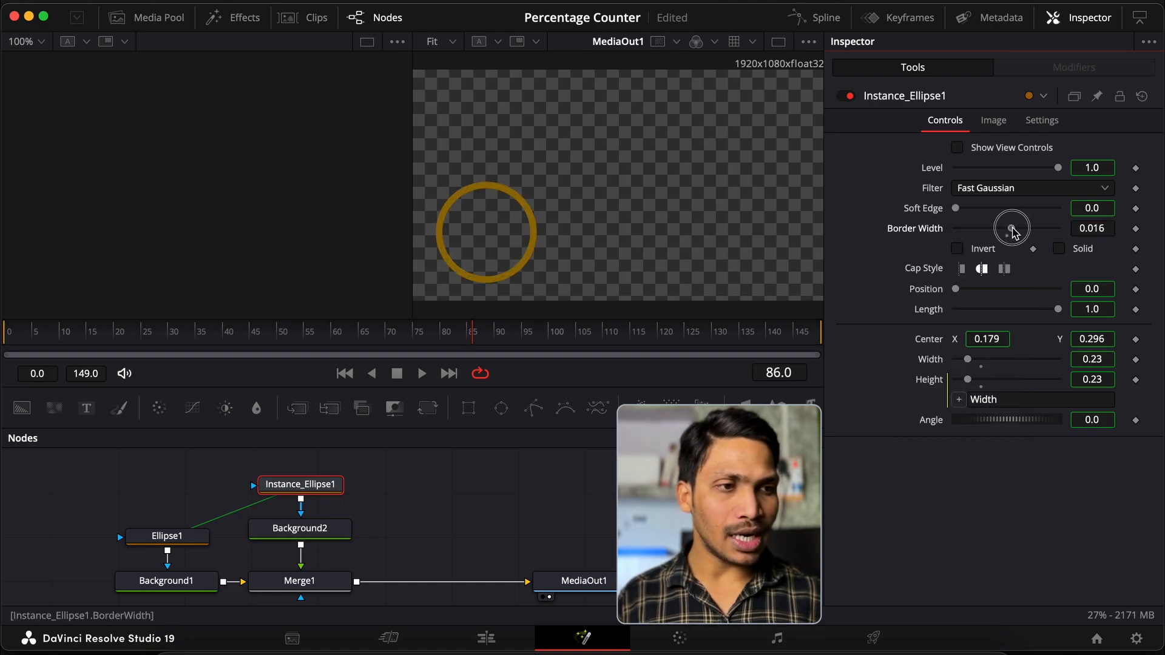
Step: Deinstance the length of Instance_Ellipse1 and shorten it to about 0.74
right_click(929, 313)
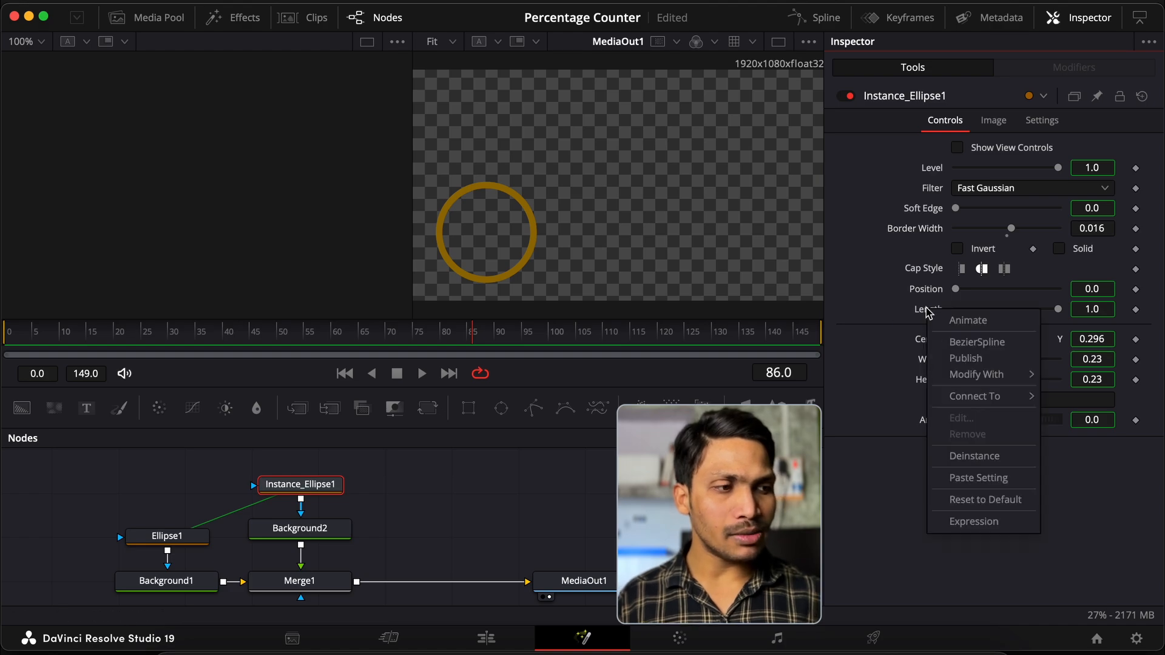
click(972, 460)
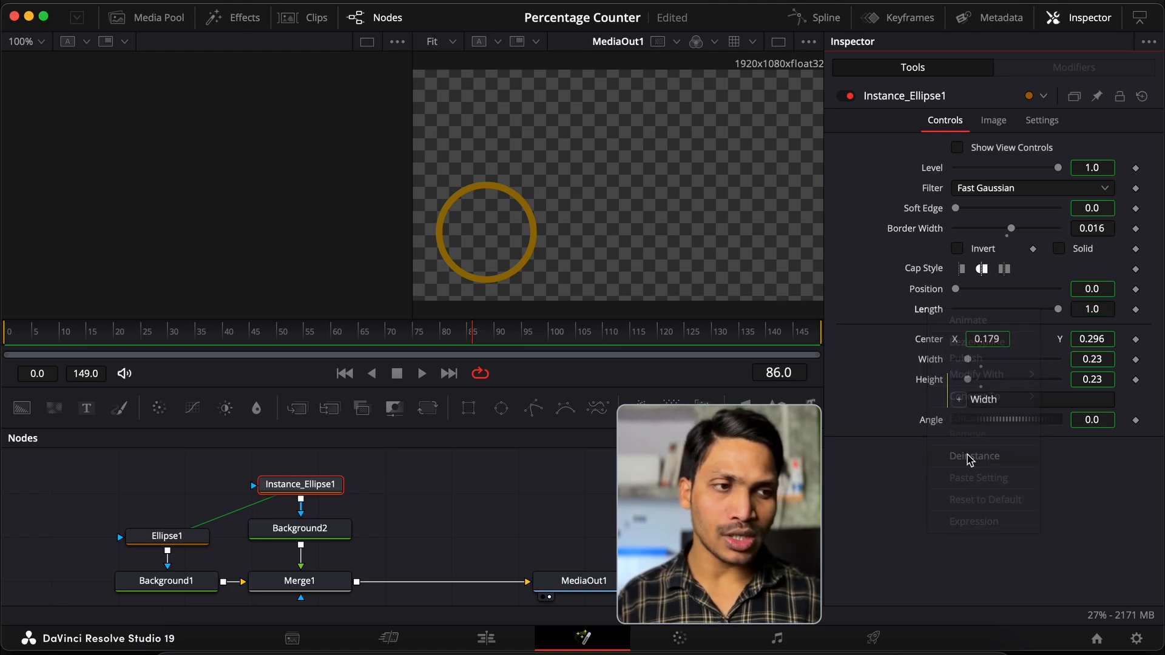
mouse_move(1059, 314)
mouse_down()
mouse_move(990, 315)
mouse_move(1033, 317)
mouse_up()
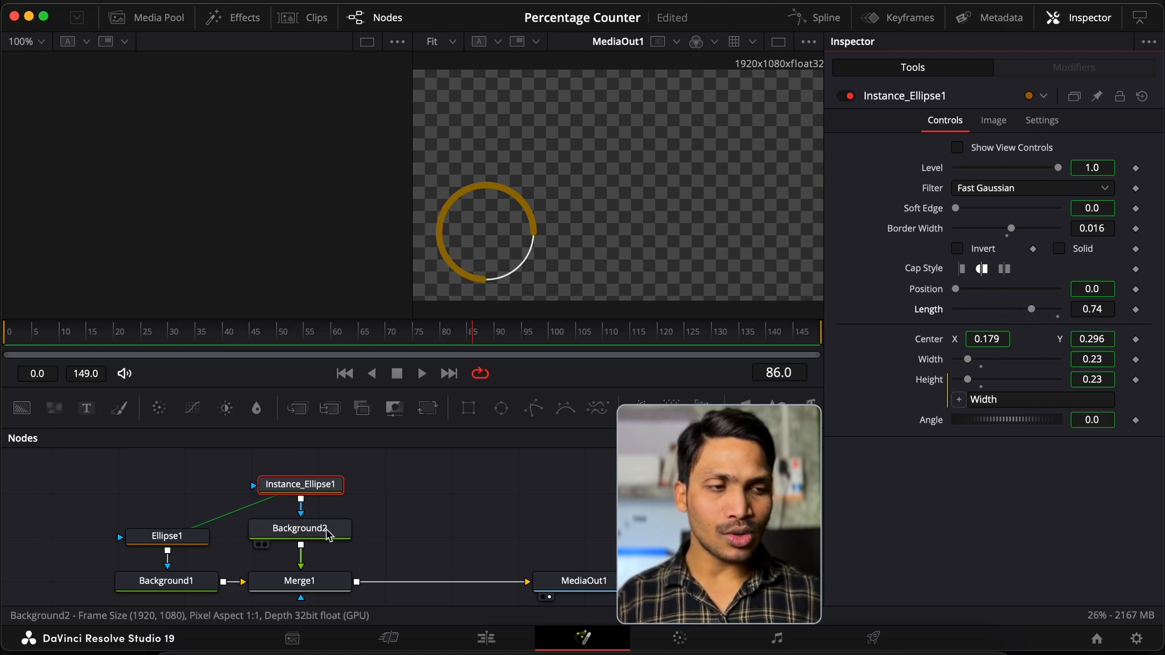
Step: Brighten Background2 to a vivid yellow with red 0.937254, green 0.819607 and blue 0.0
click(331, 534)
click(1008, 243)
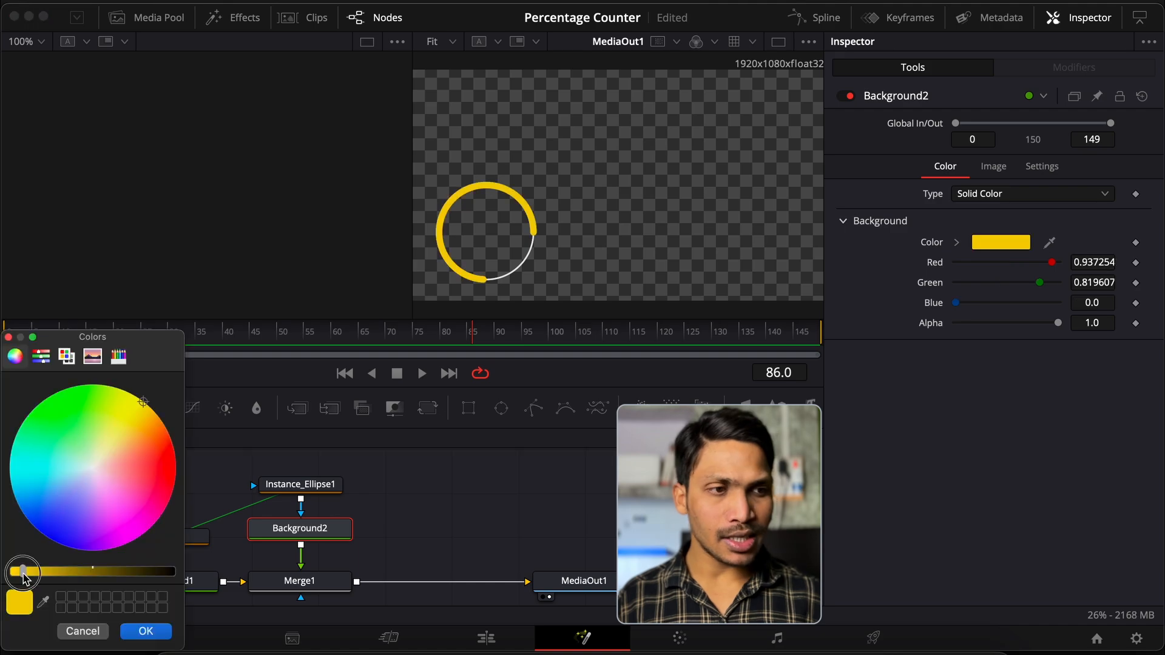
click(152, 631)
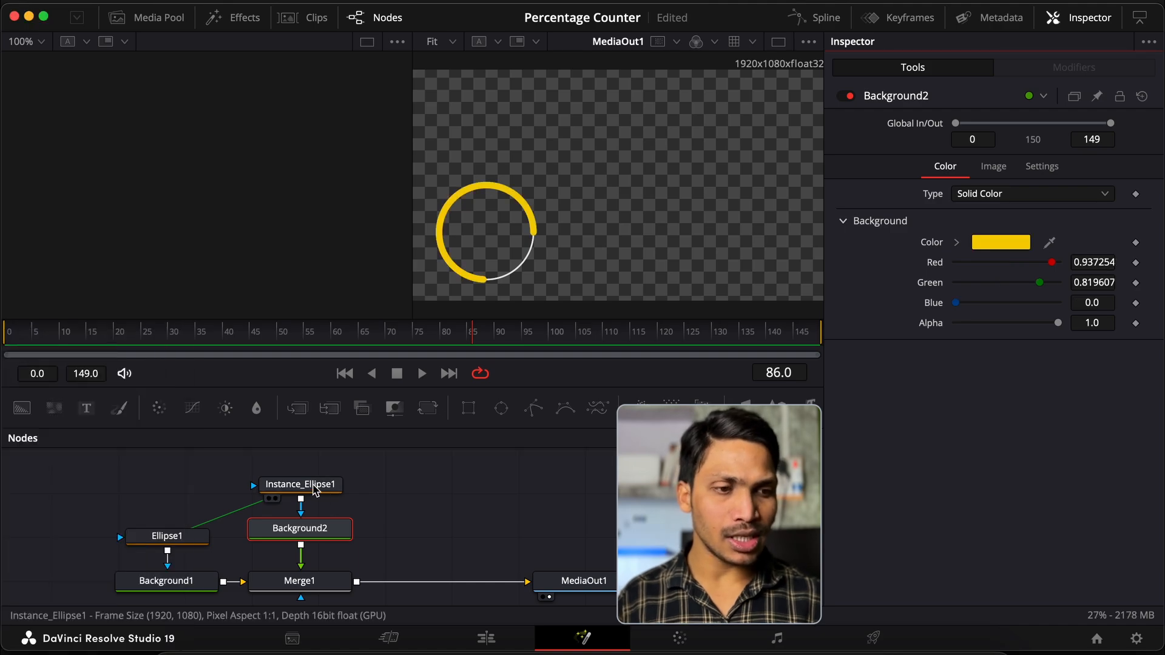
Step: Shorten Instance_Ellipse1's length to about 0.039, then deinstance its position and set it to 0.25
click(300, 484)
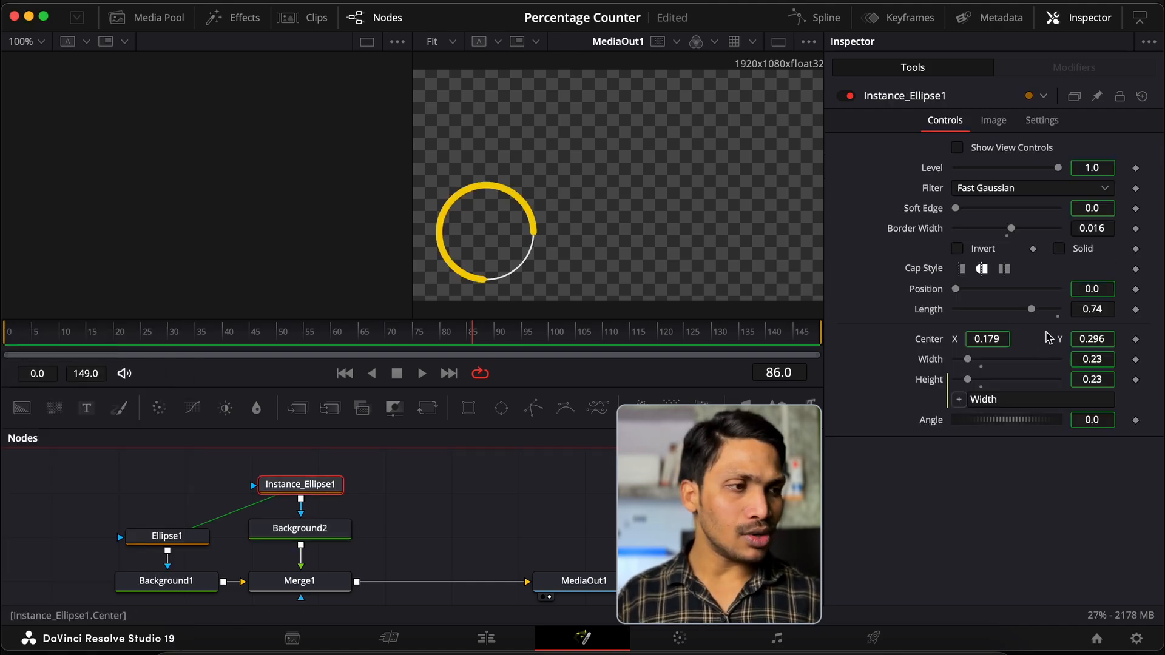
drag(1031, 309, 959, 310)
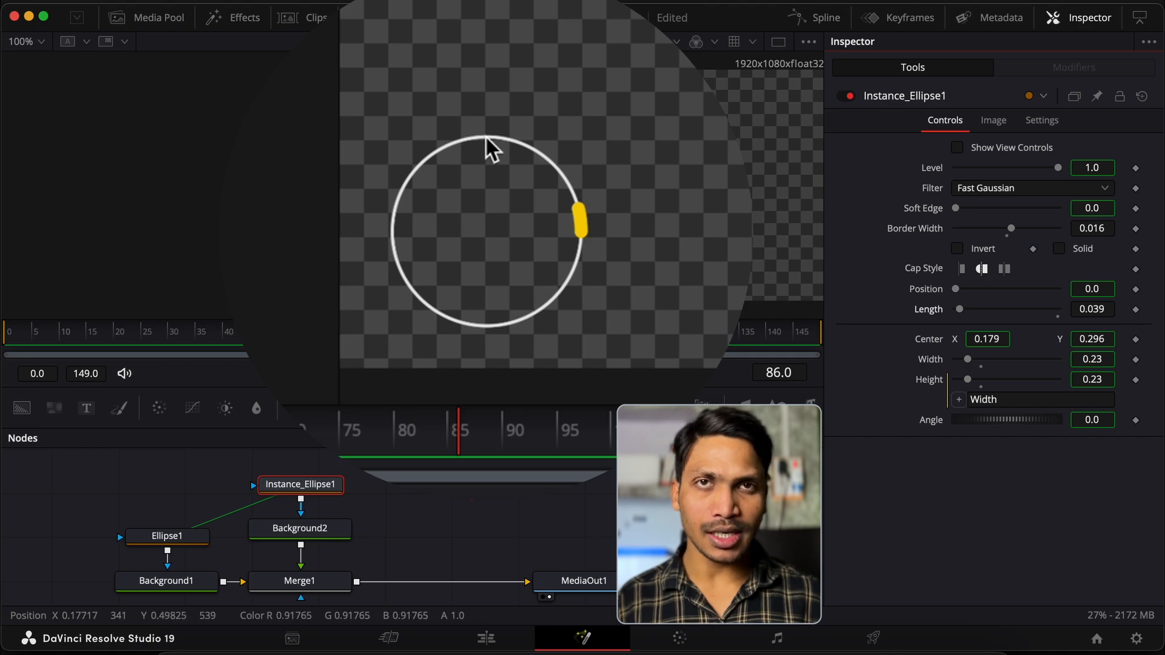
right_click(935, 296)
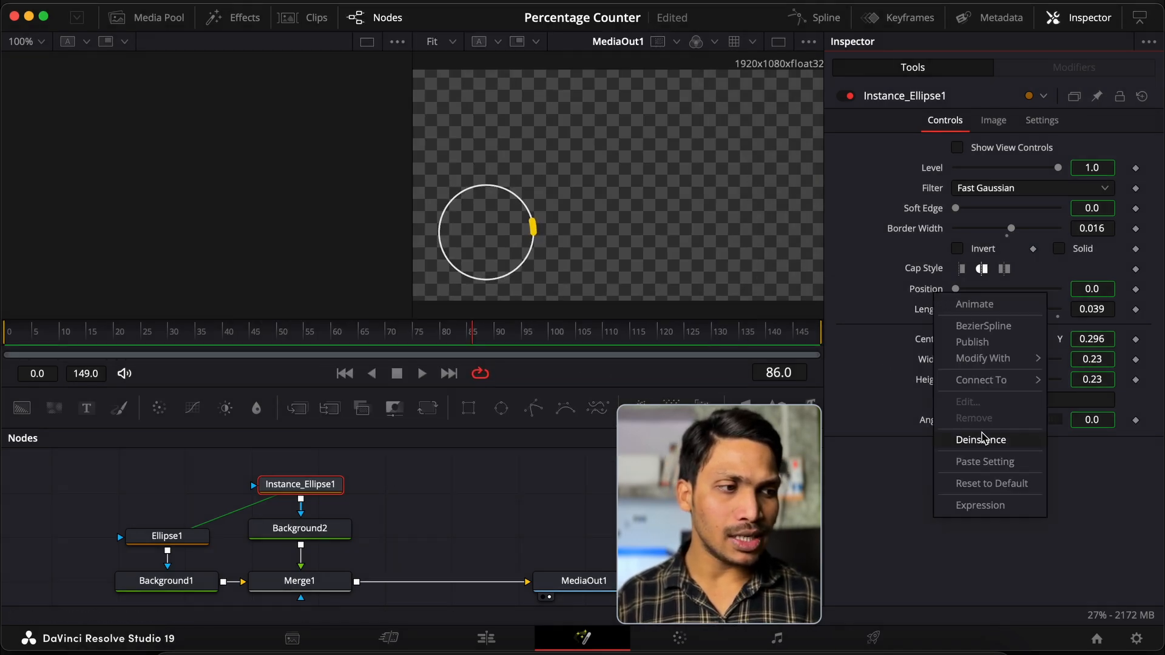
click(983, 443)
drag(956, 290, 980, 291)
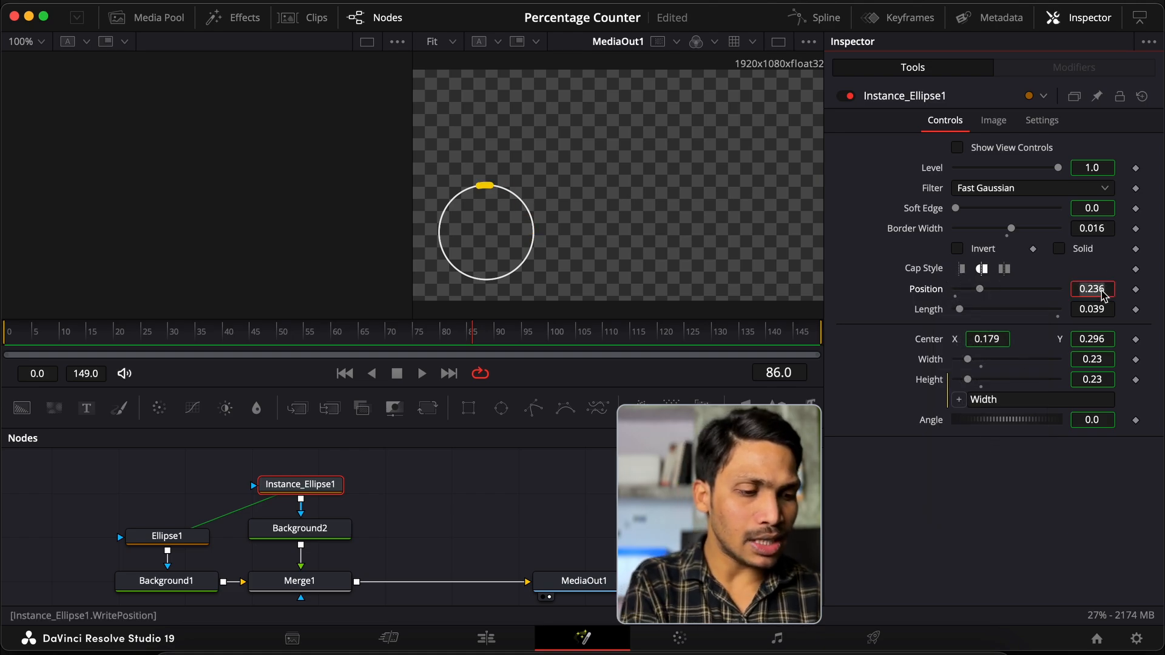
text(0.25)
key(Tab)
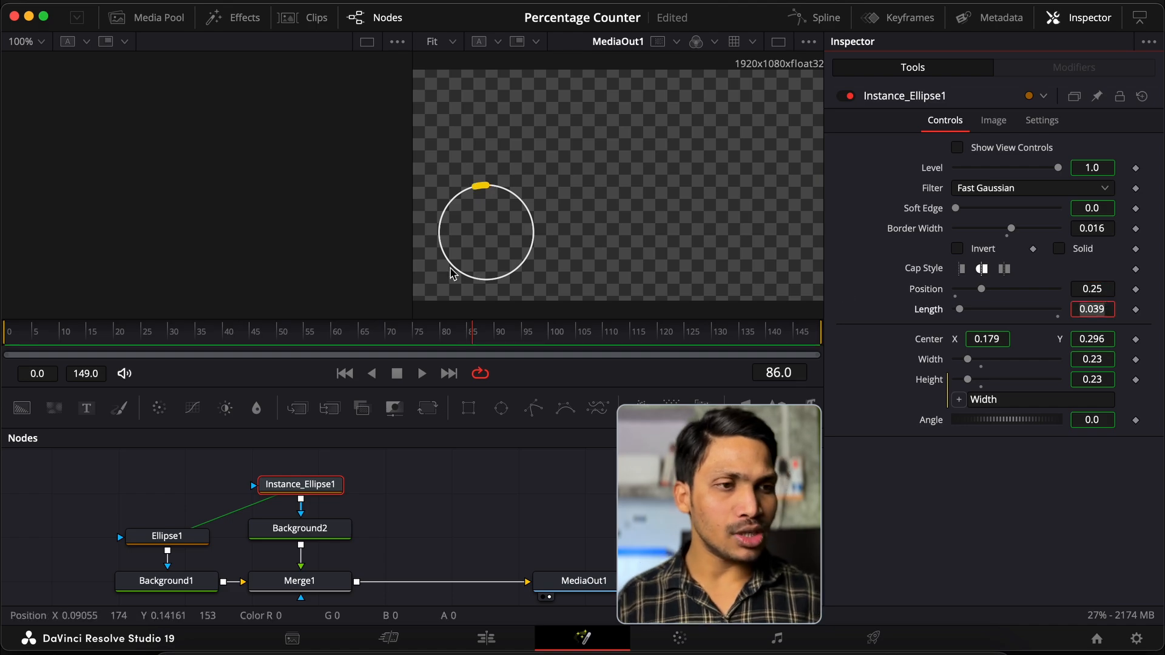
Step: Give Instance_Ellipse1 the flat cap style and lengthen its arc to about 0.598
drag(961, 311, 985, 315)
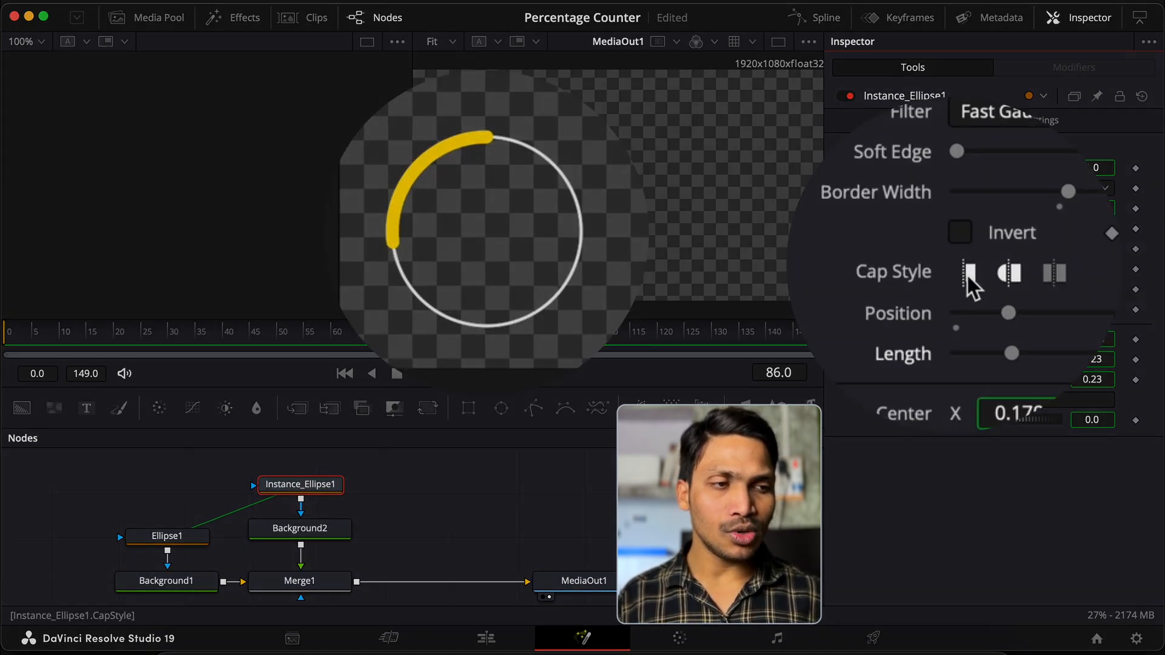
click(966, 275)
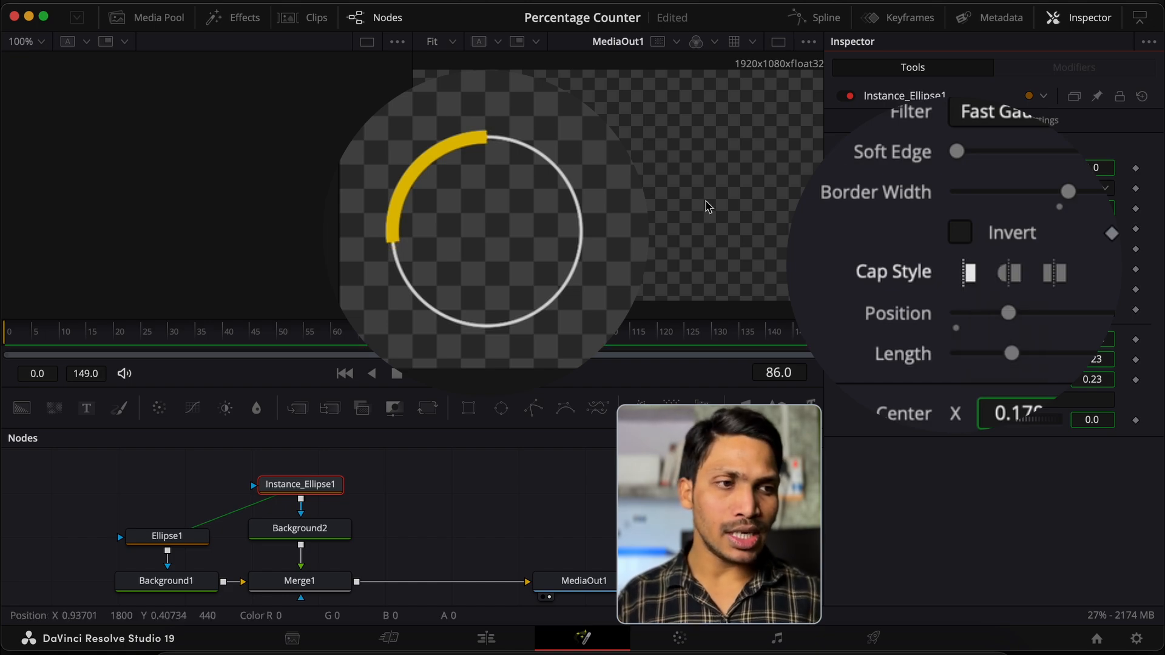
drag(986, 313, 1015, 313)
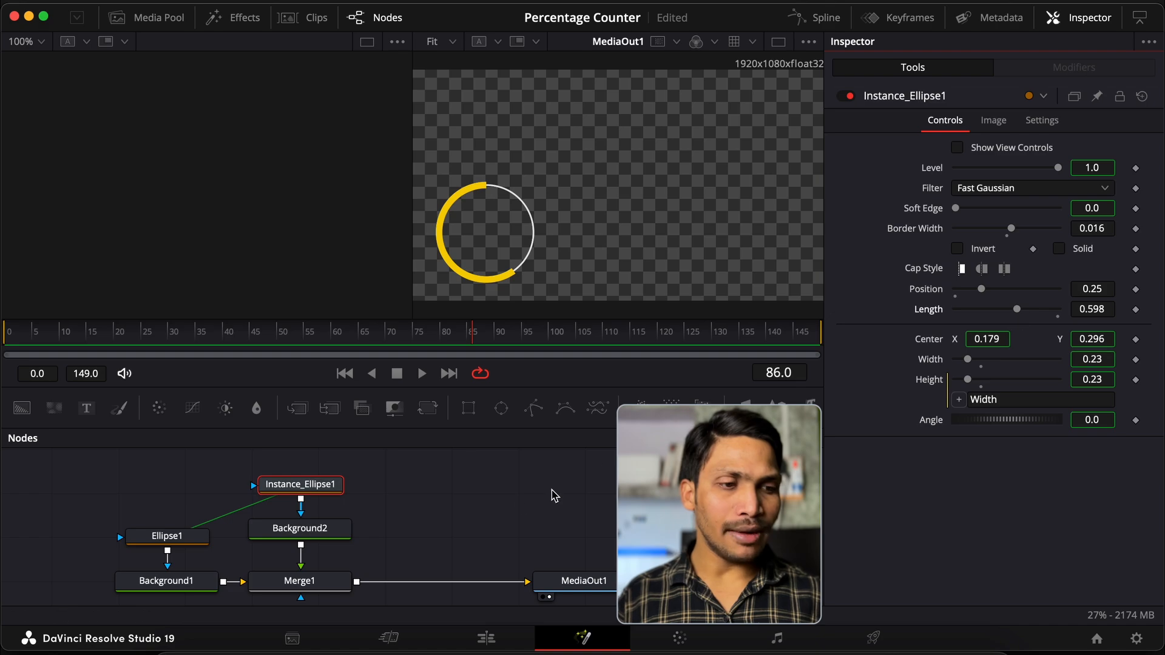
Step: Insert a Merge node after Merge1 and connect a Text+ node as its foreground, placed directly above it
click(299, 580)
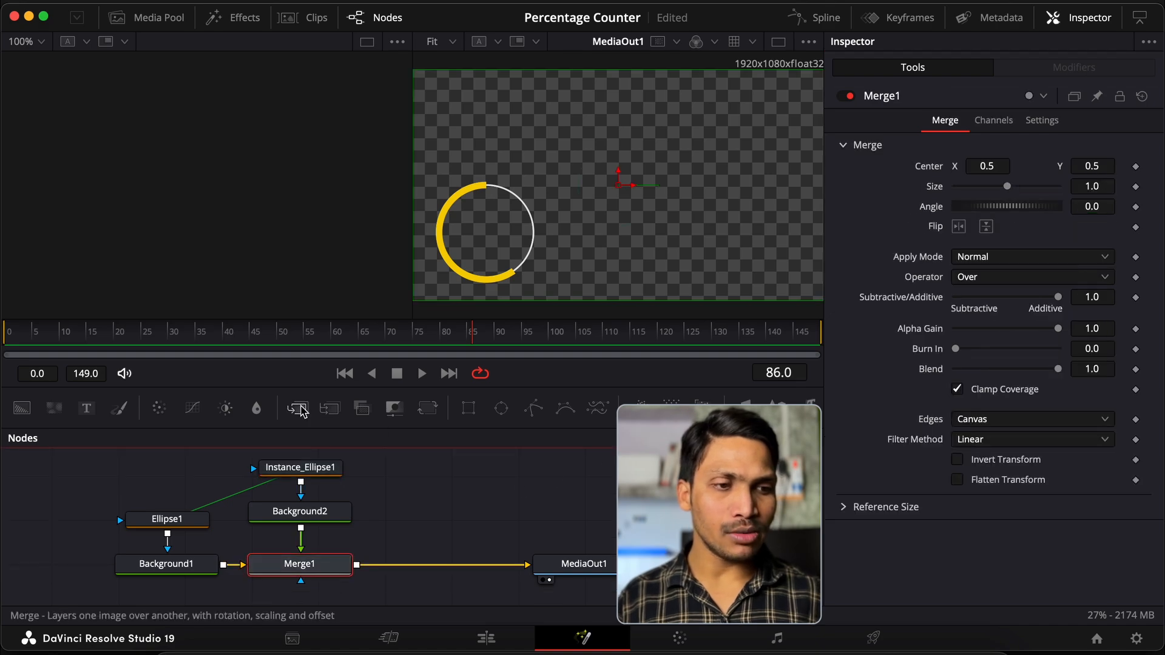
click(330, 406)
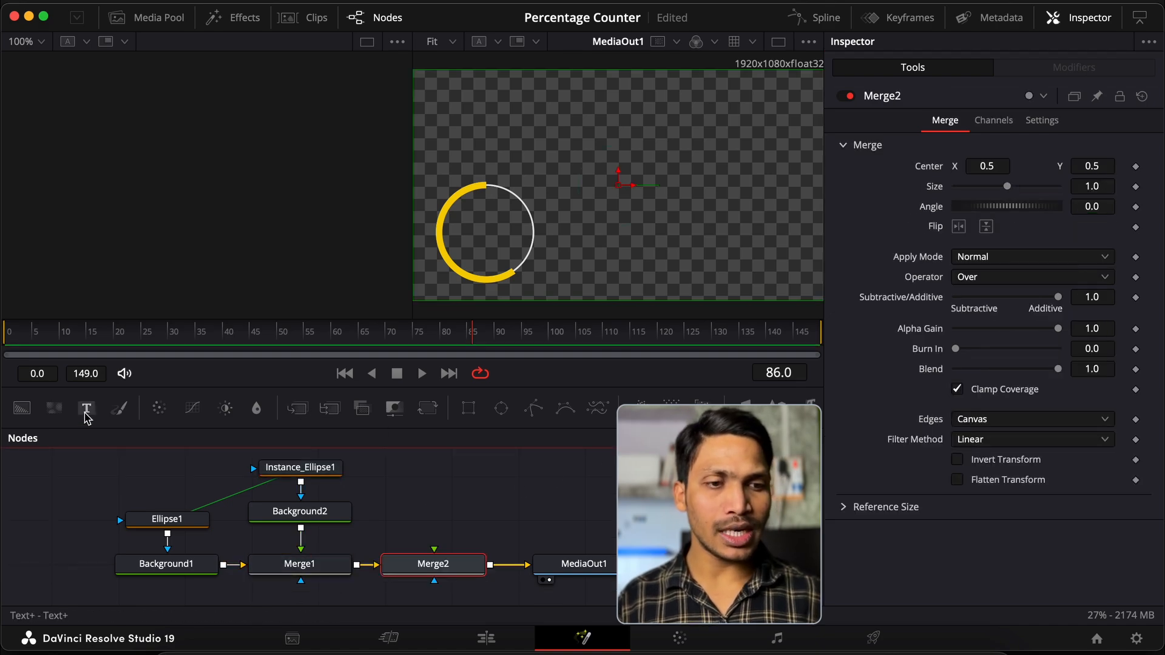
drag(86, 407, 433, 561)
drag(447, 509, 452, 511)
Step: Enter 80% as the text of Text1
click(942, 284)
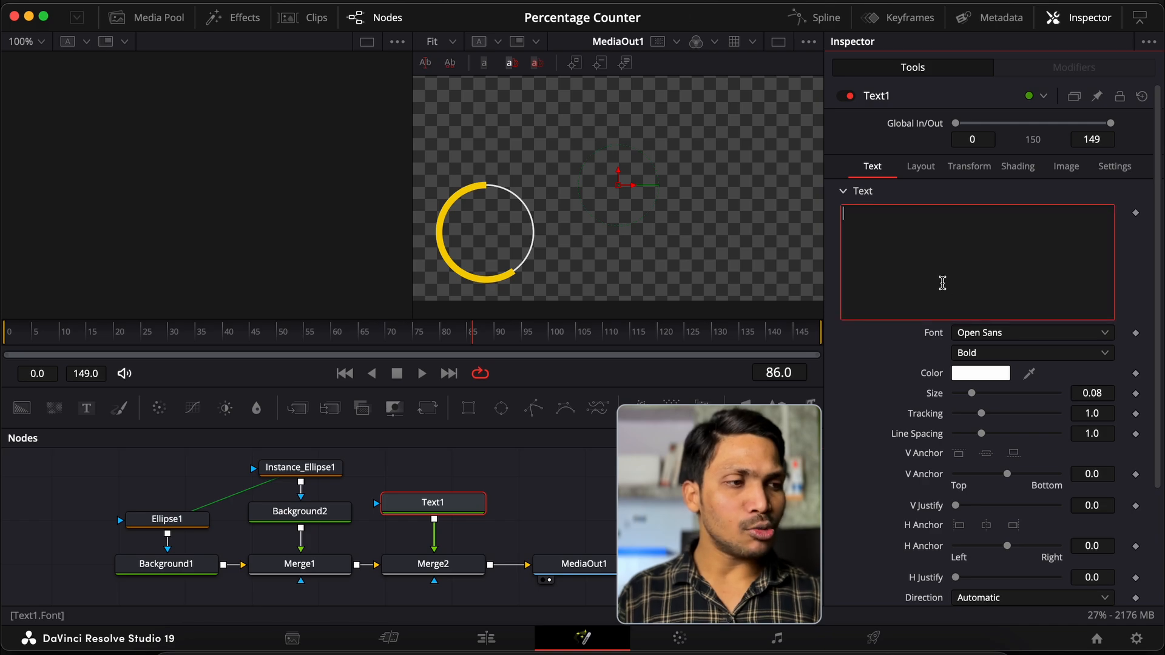
text(80)
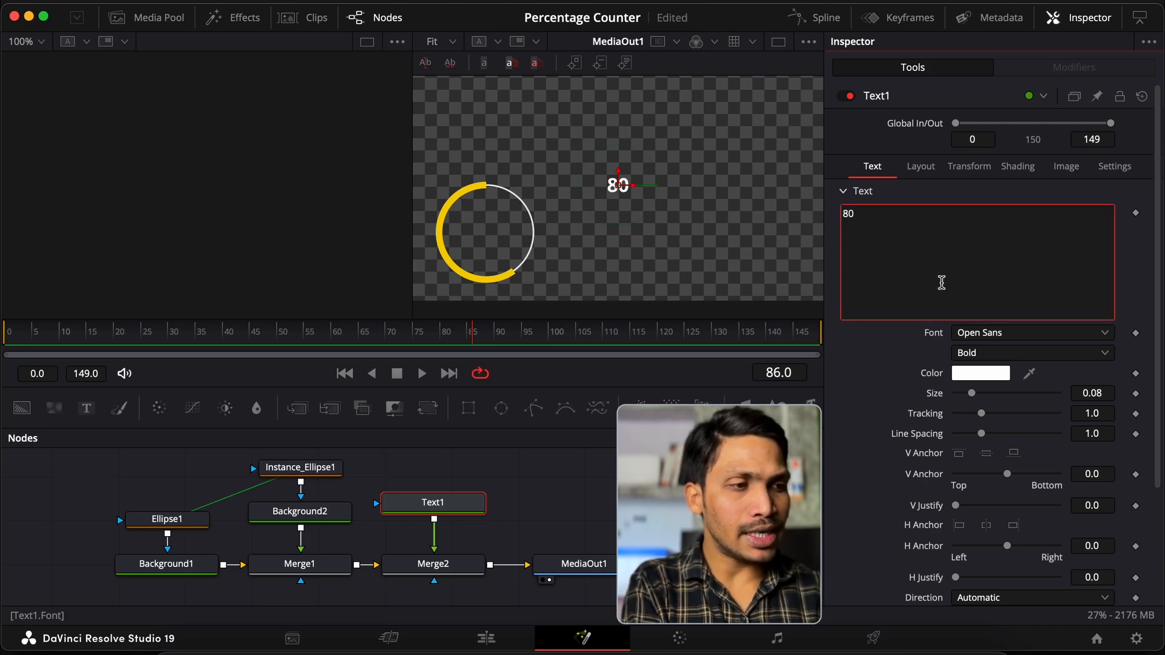
text(%)
key(BackSpace)
text(%)
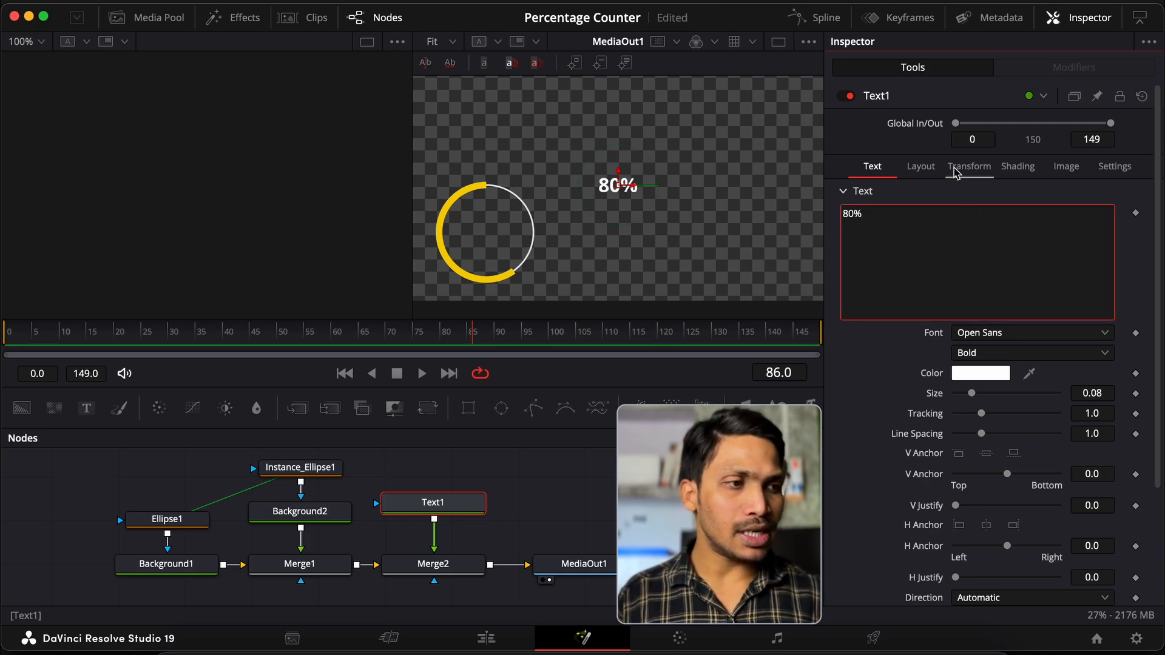
Step: Move the text into the middle of the ring by setting its layout center to about X 0.184, Y 0.288
click(935, 166)
drag(996, 234, 922, 234)
drag(1101, 234, 1068, 235)
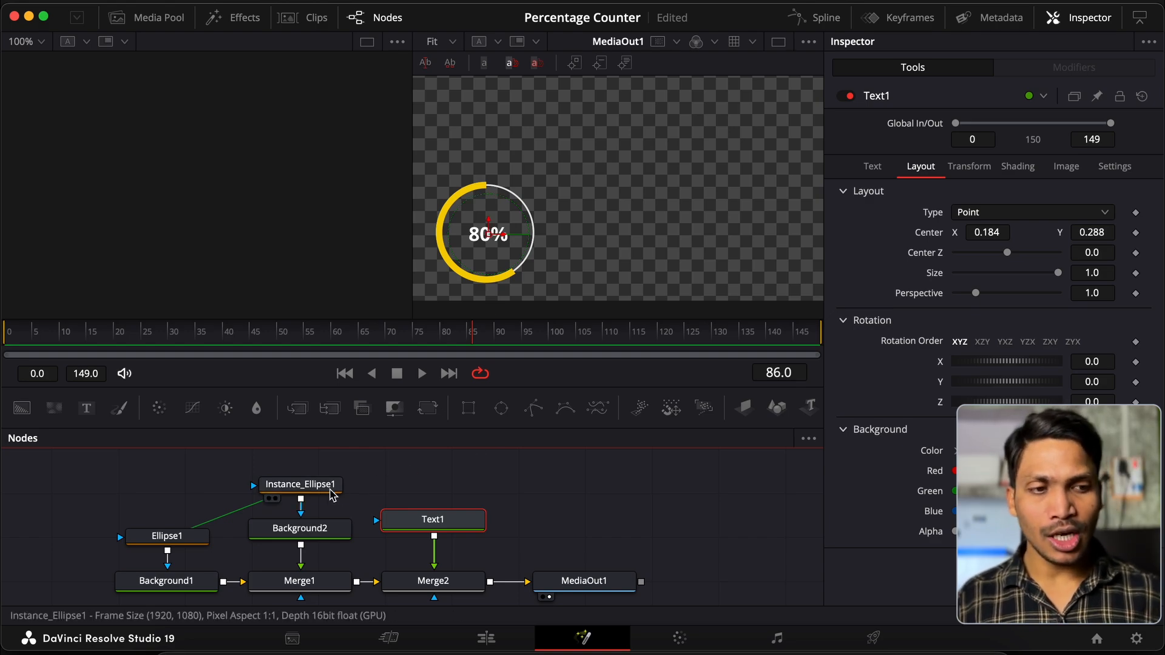
Step: Start a custom number control named Percentage on the Instance_Ellipse1 node
click(315, 488)
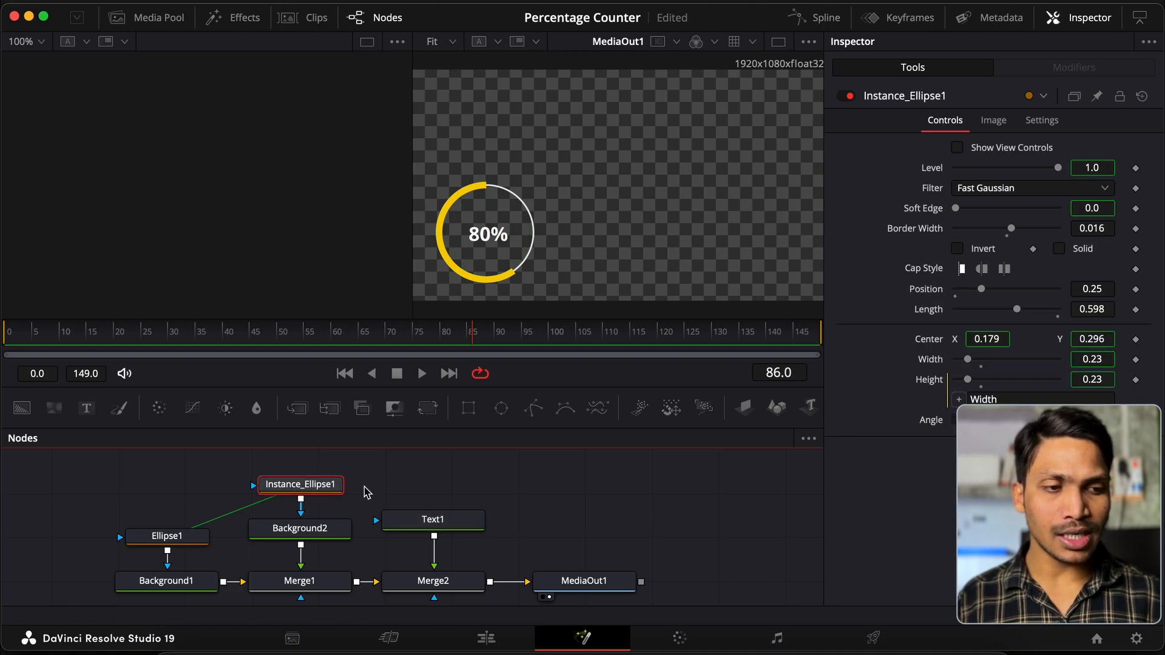
right_click(338, 496)
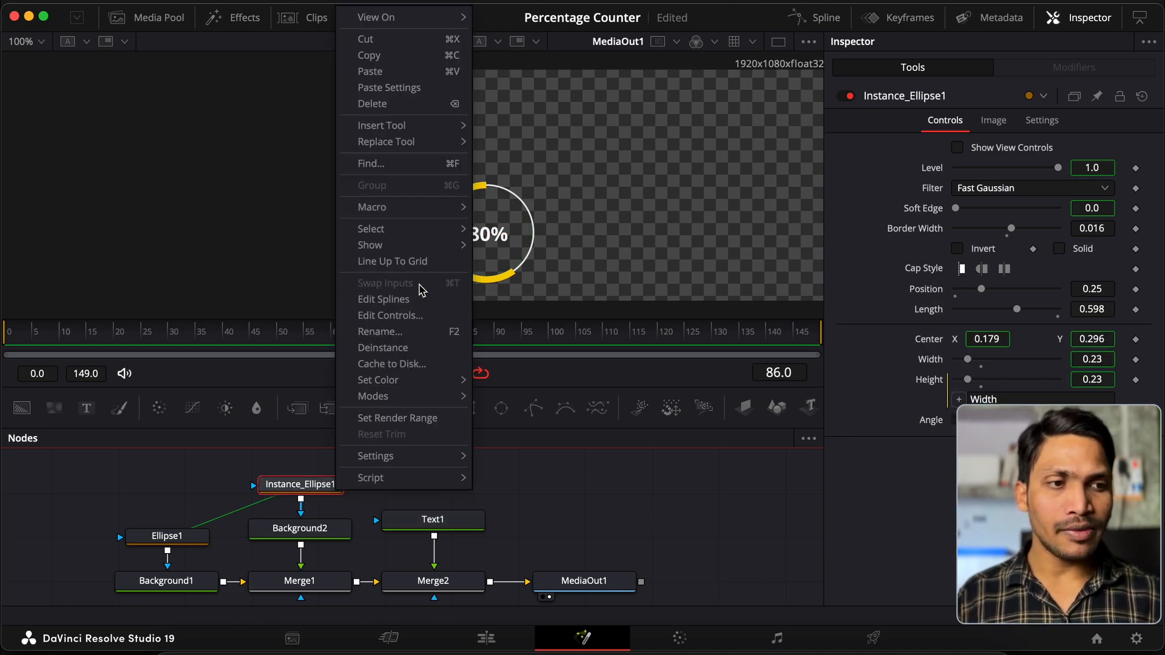
click(380, 316)
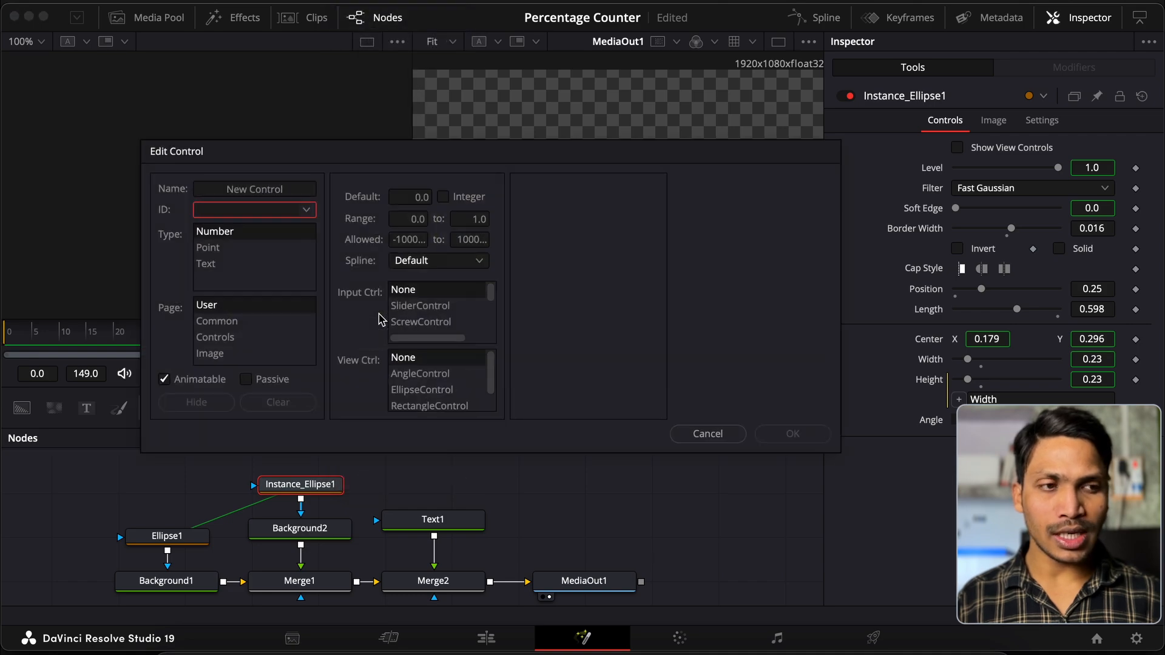
click(283, 191)
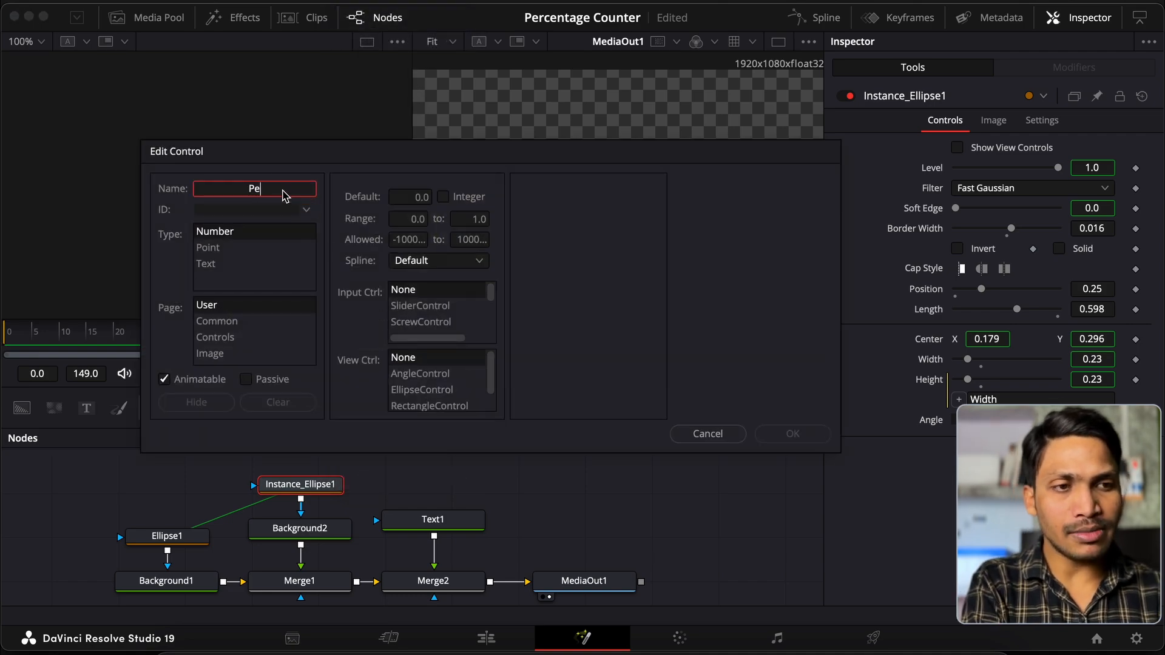
text(Percentage)
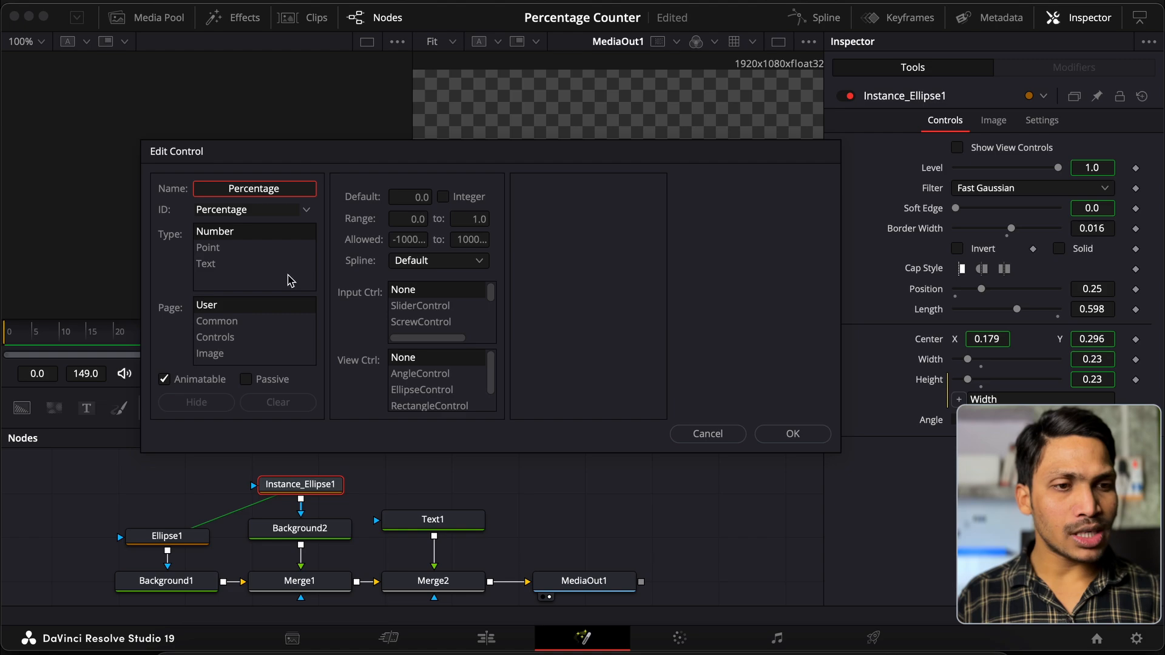
Step: Assign the Percentage control to the User page and set its range from 0 to 100
click(216, 340)
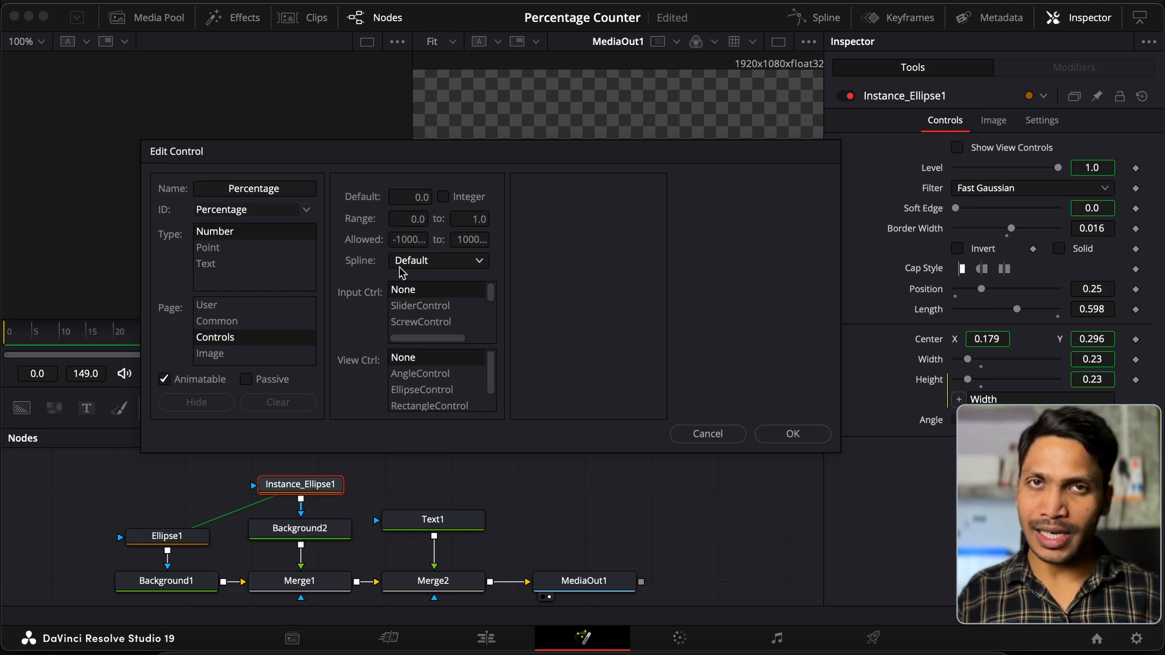
click(236, 305)
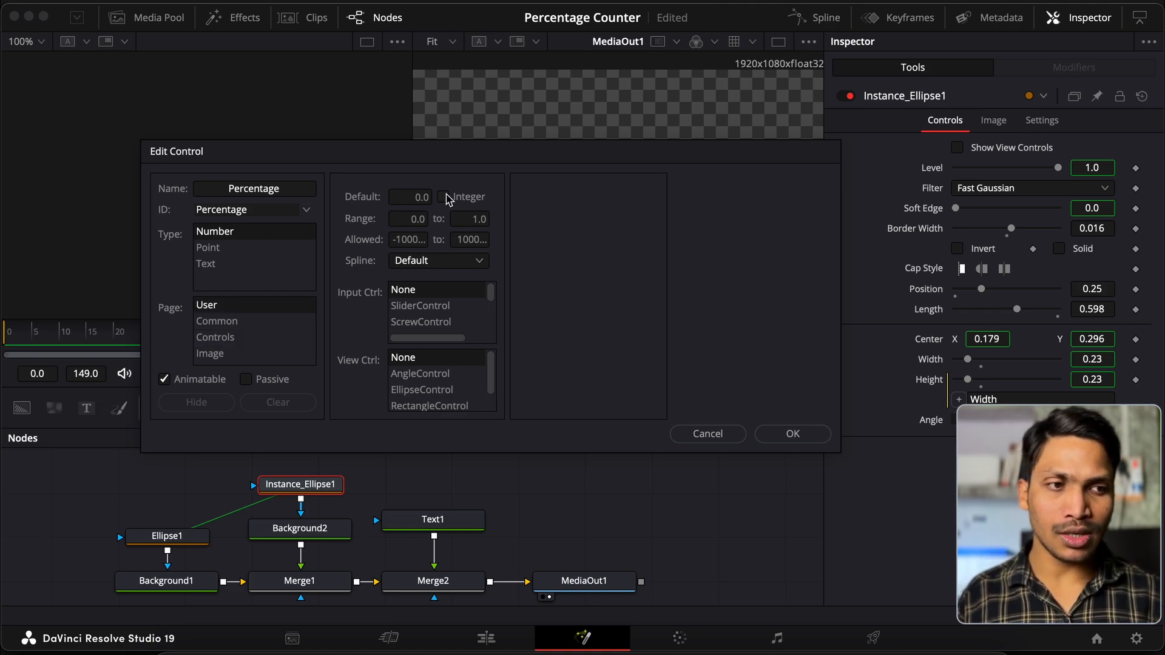
click(410, 219)
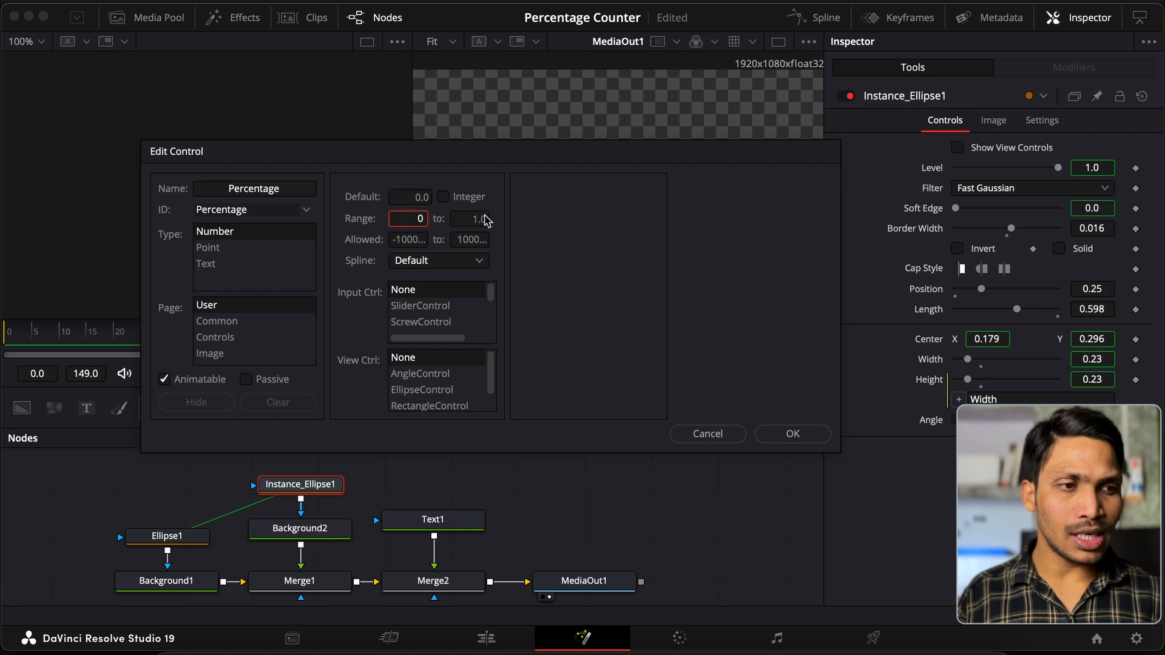
click(484, 220)
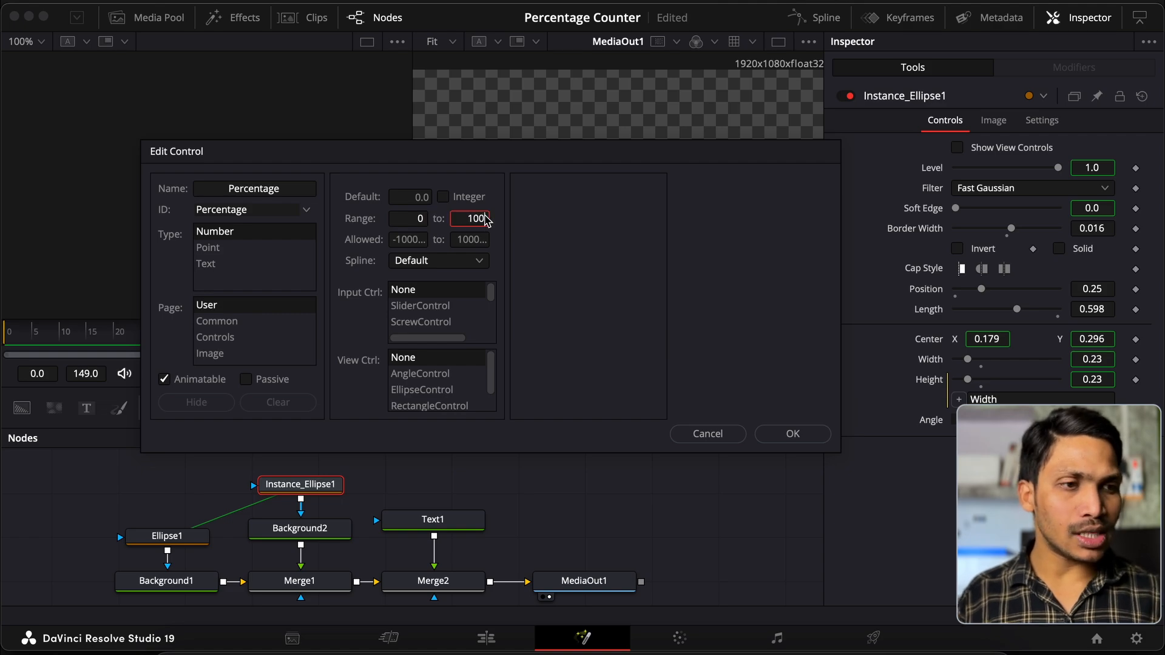
Step: Finish the Percentage control as an integer value with a SliderControl input and set it to 51
click(447, 200)
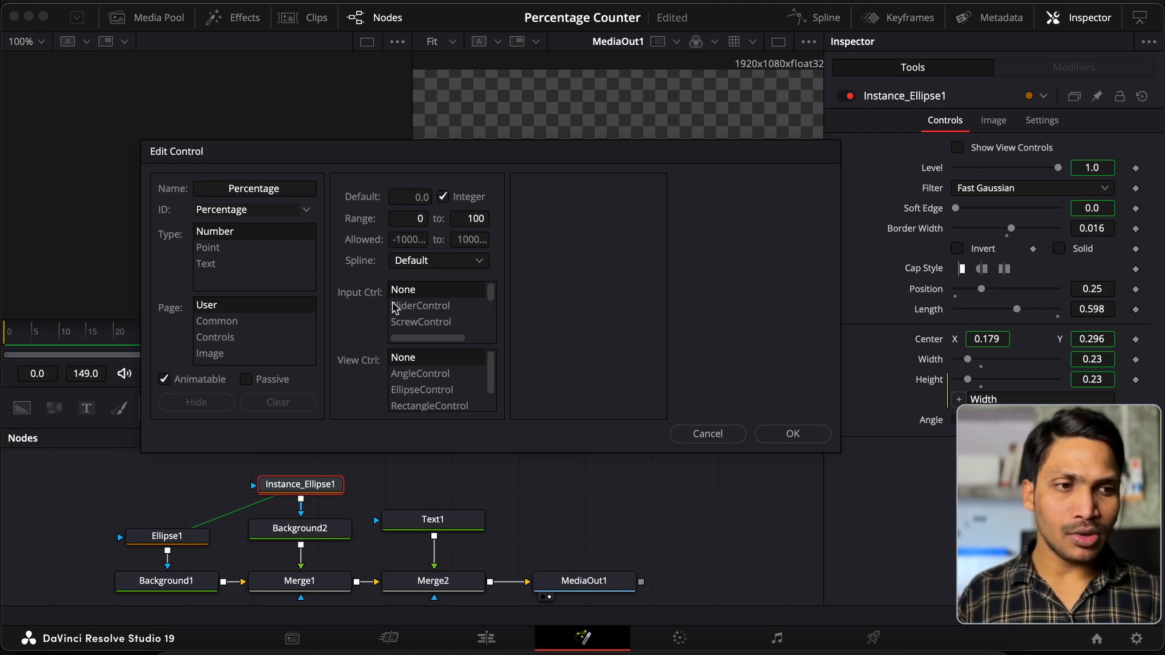
click(428, 306)
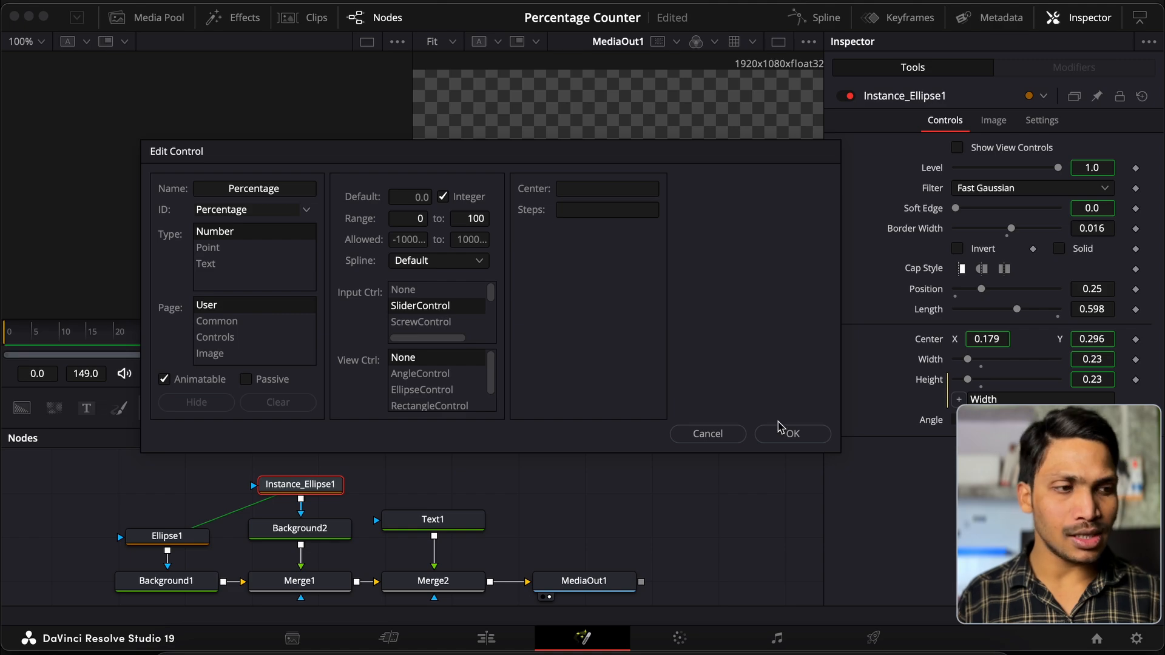
click(810, 428)
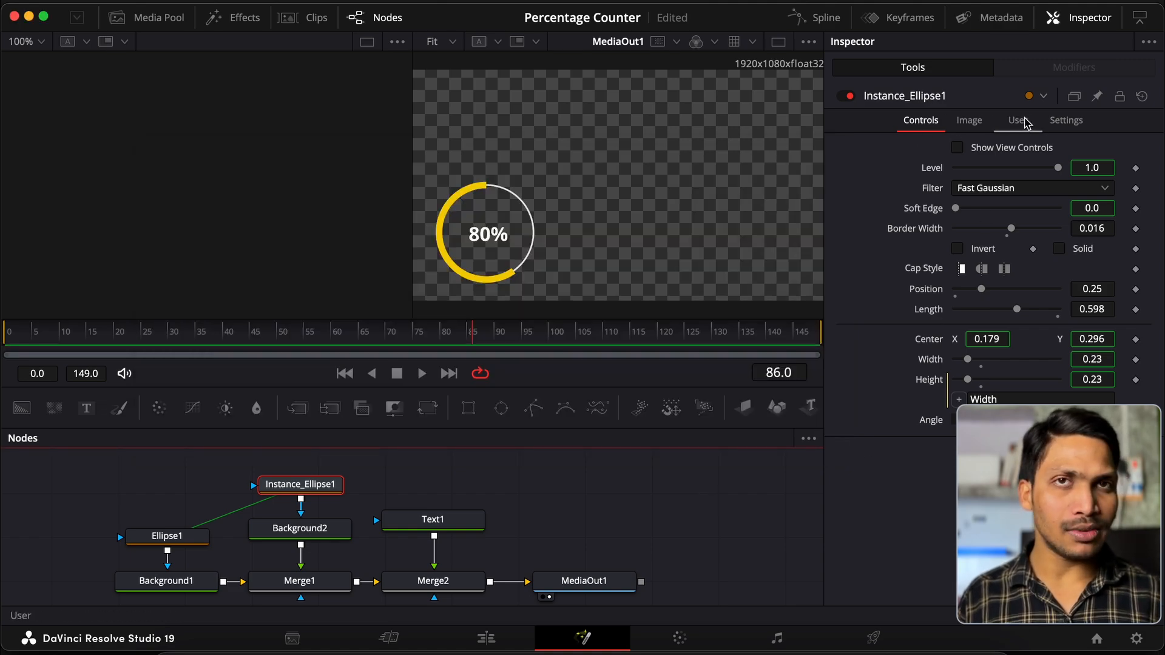
click(1025, 122)
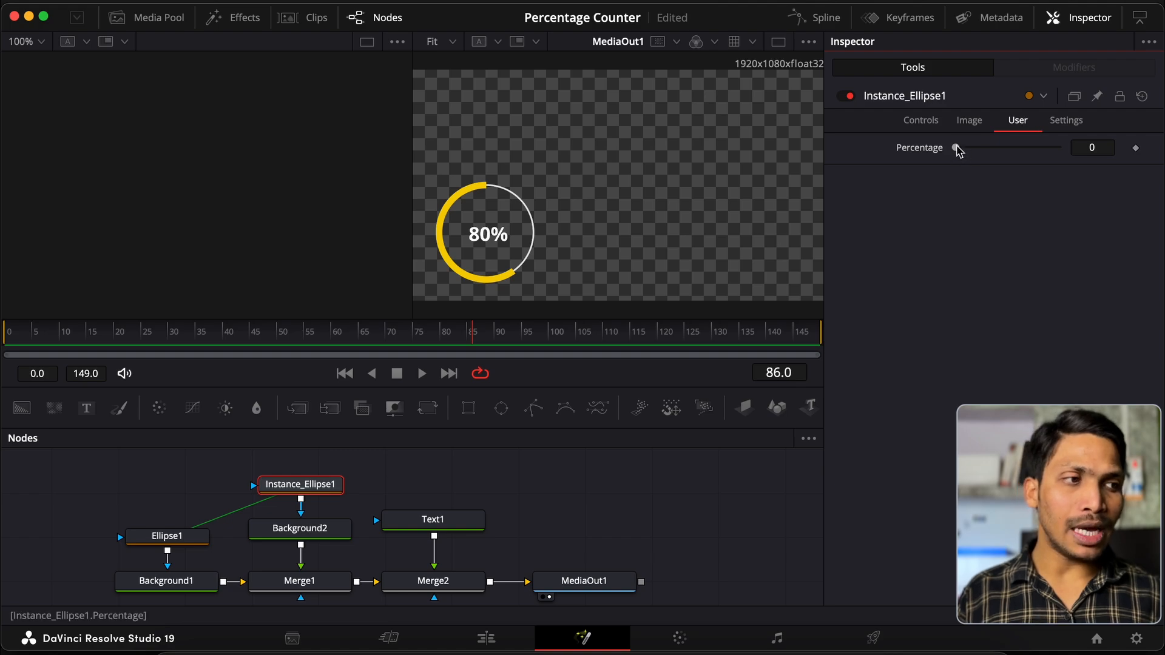
drag(960, 149, 1011, 154)
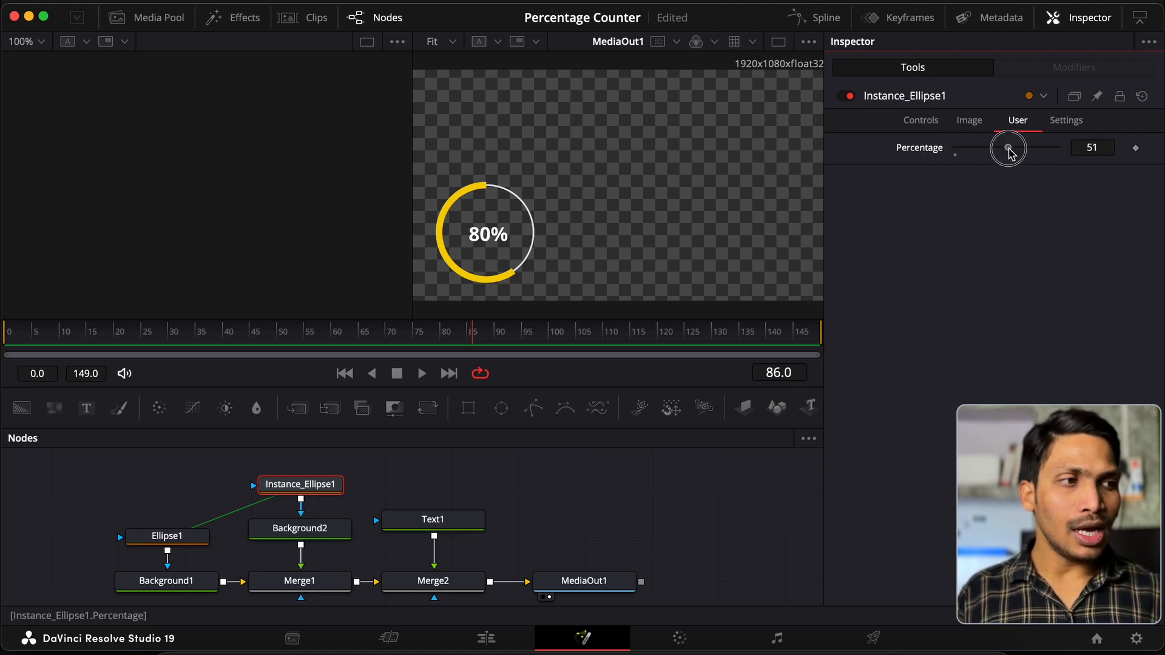
Step: Add an expression to the Length of Instance_Ellipse1 that links it to Percentage, and lower Percentage to 31
click(919, 119)
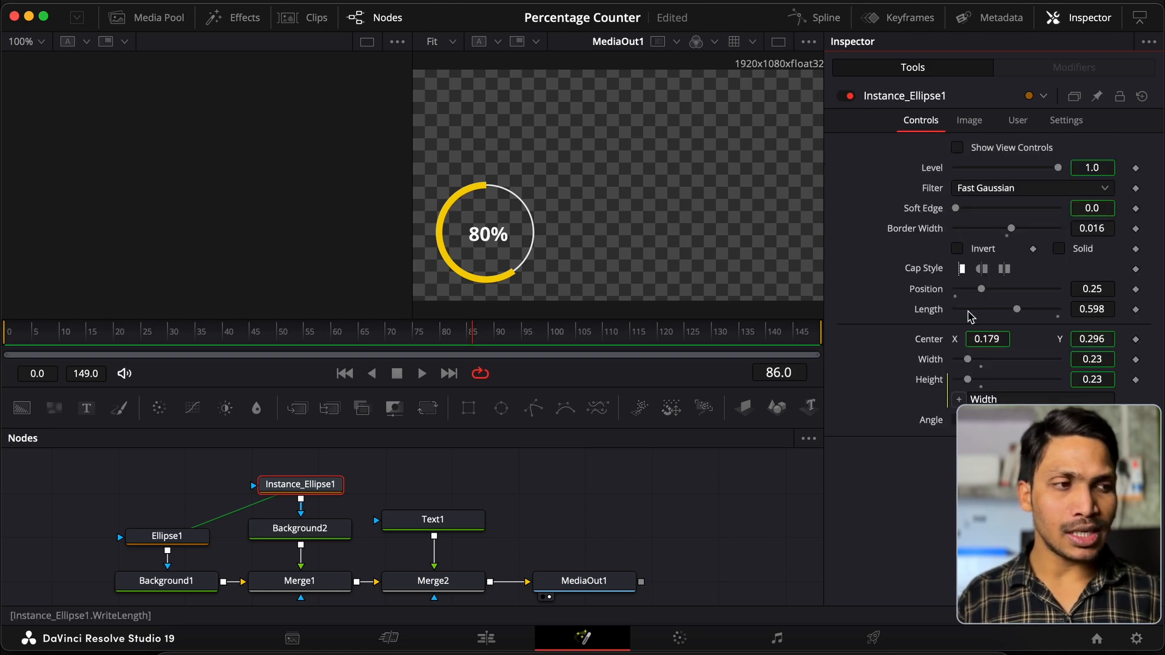
right_click(931, 311)
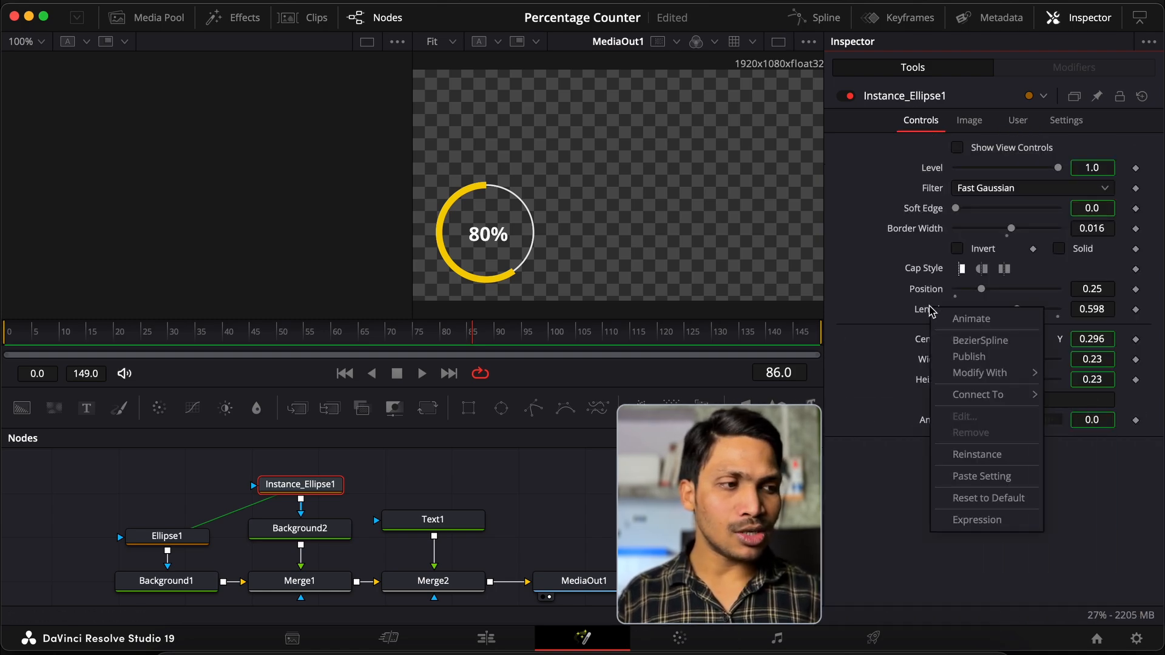
click(964, 520)
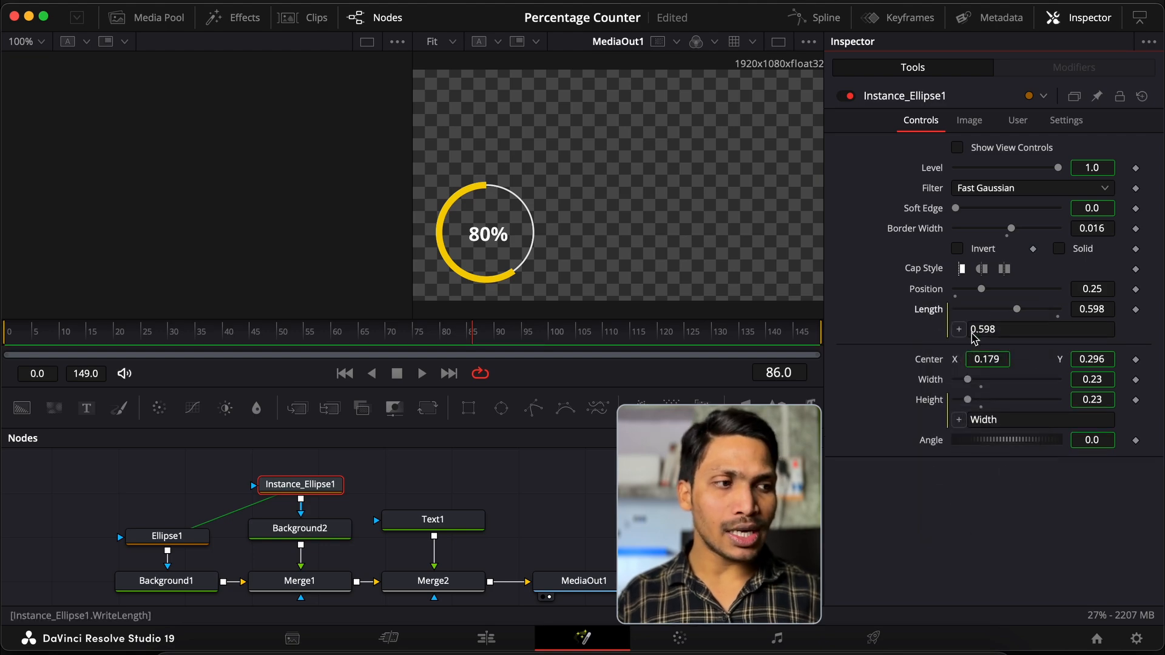
drag(965, 336, 922, 148)
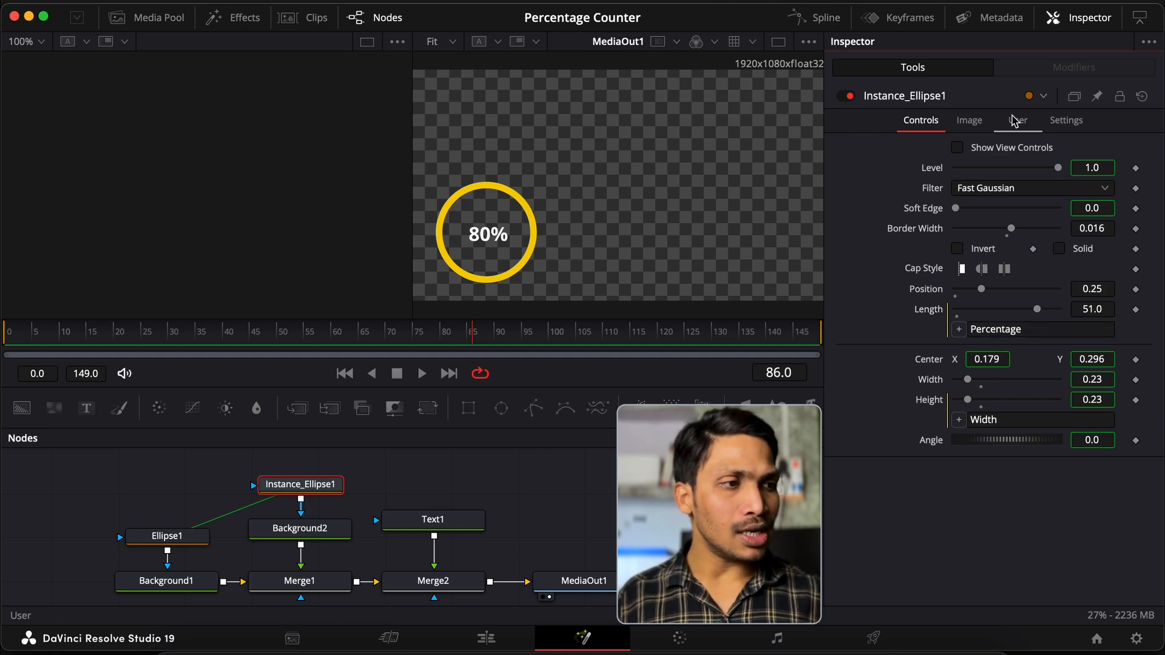
click(1014, 120)
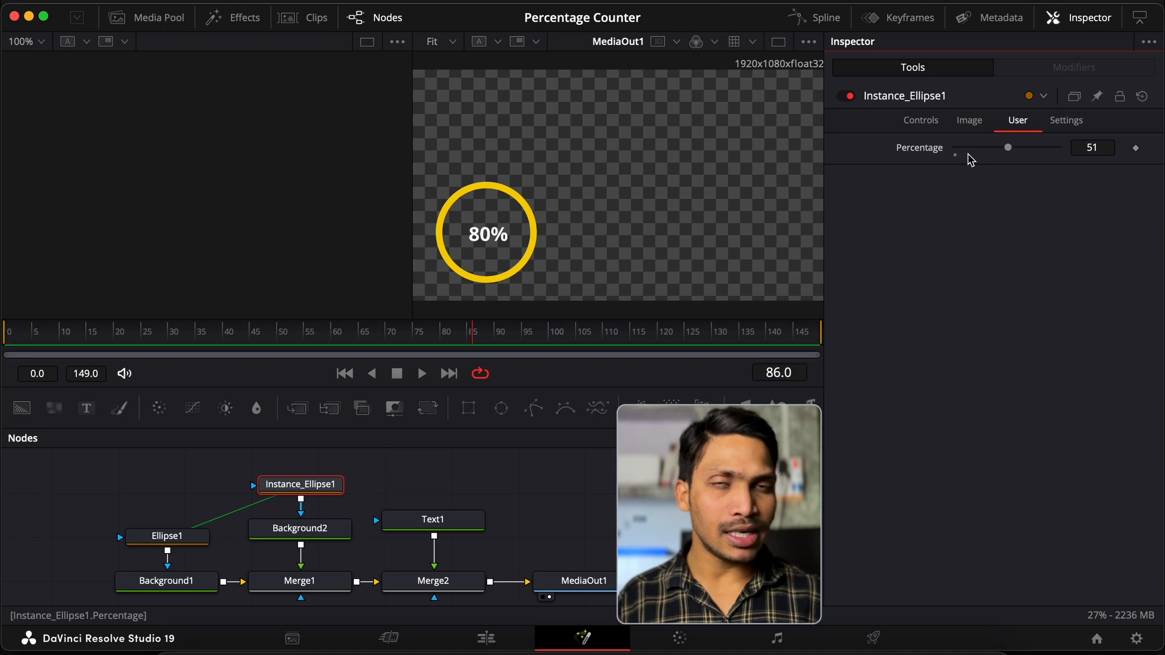
mouse_move(1007, 148)
mouse_down()
mouse_move(952, 159)
mouse_move(987, 156)
mouse_up()
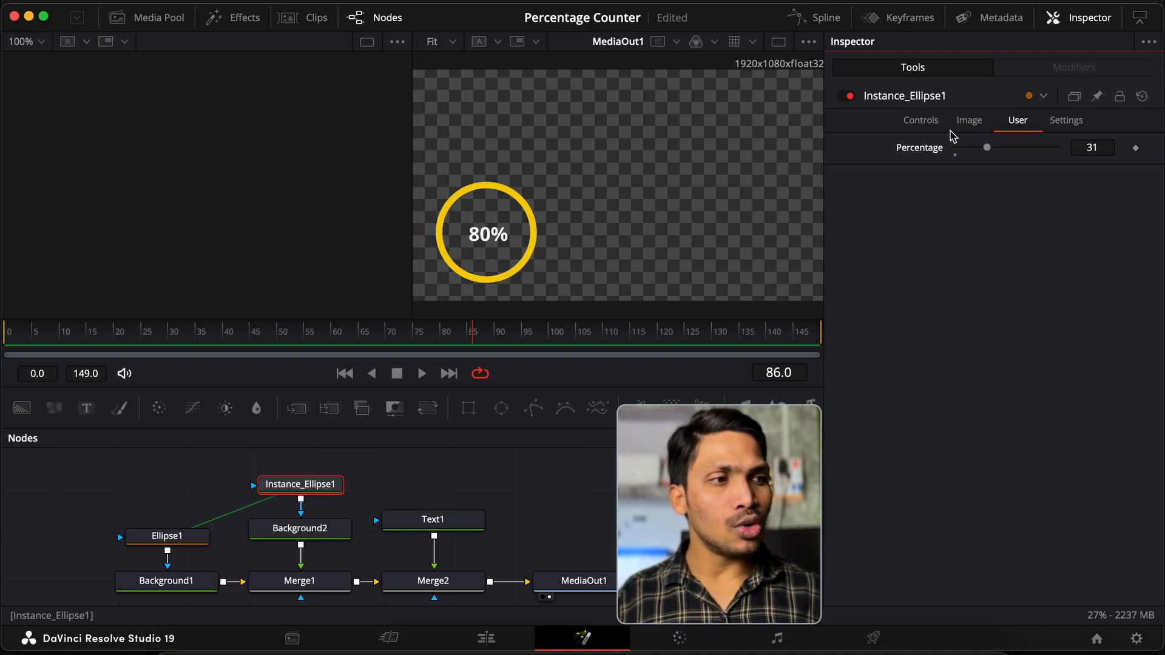
Step: Change the Length expression of Instance_Ellipse1 to Percentage/100 and raise the Percentage control to 76
click(921, 120)
click(1029, 333)
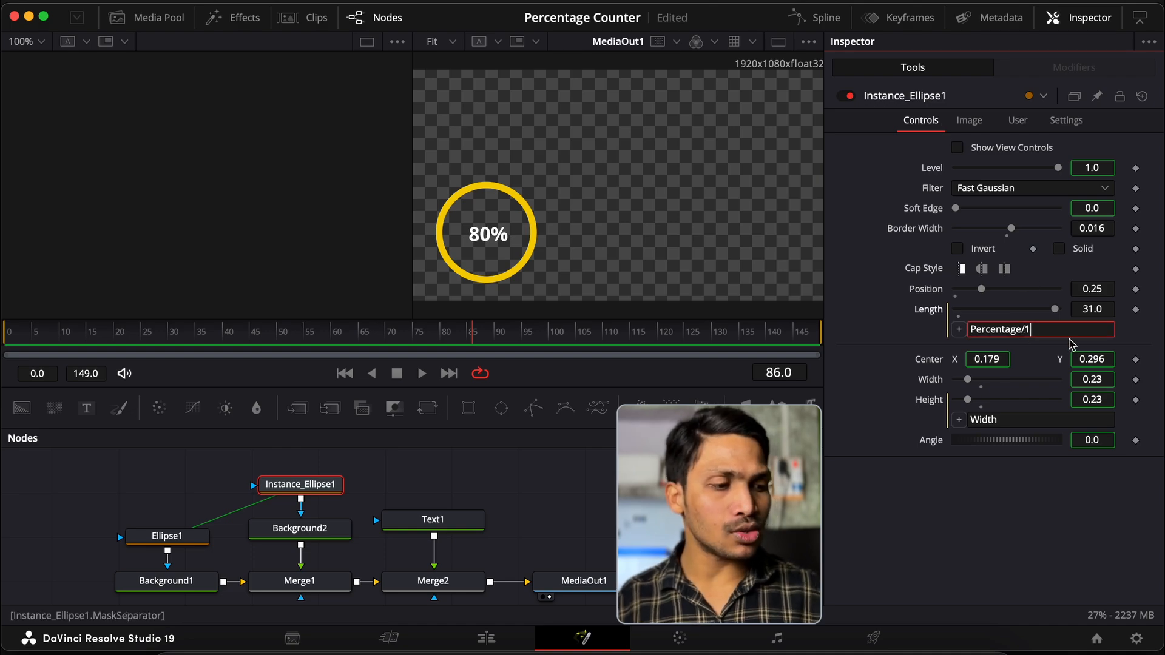
key(Tab)
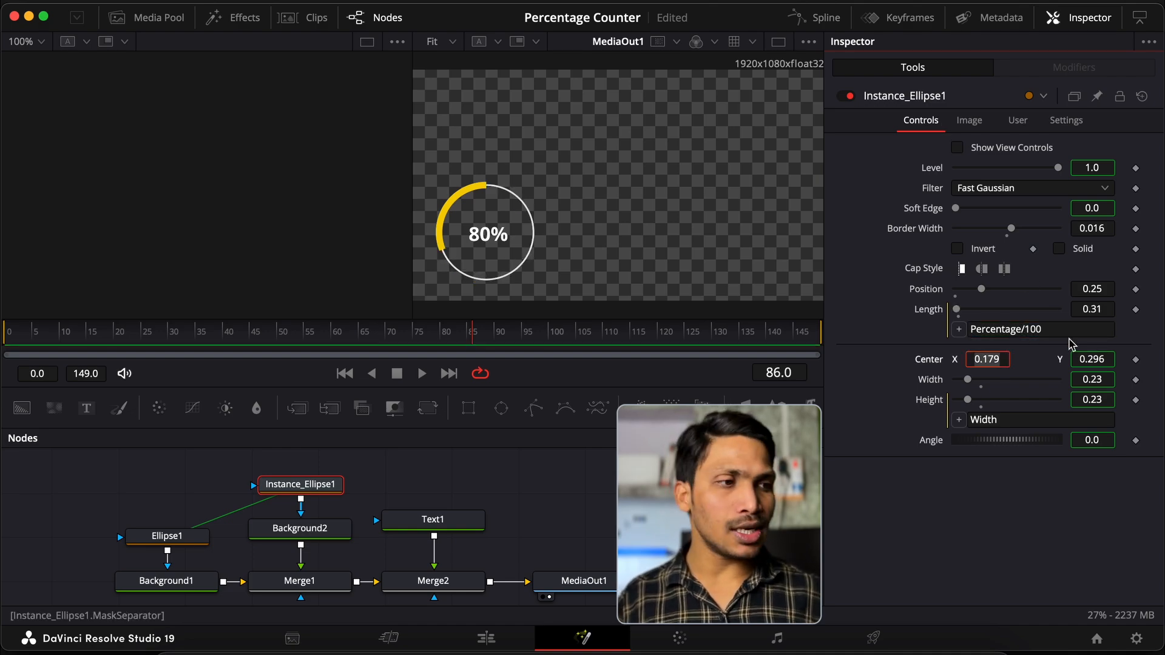
click(1017, 121)
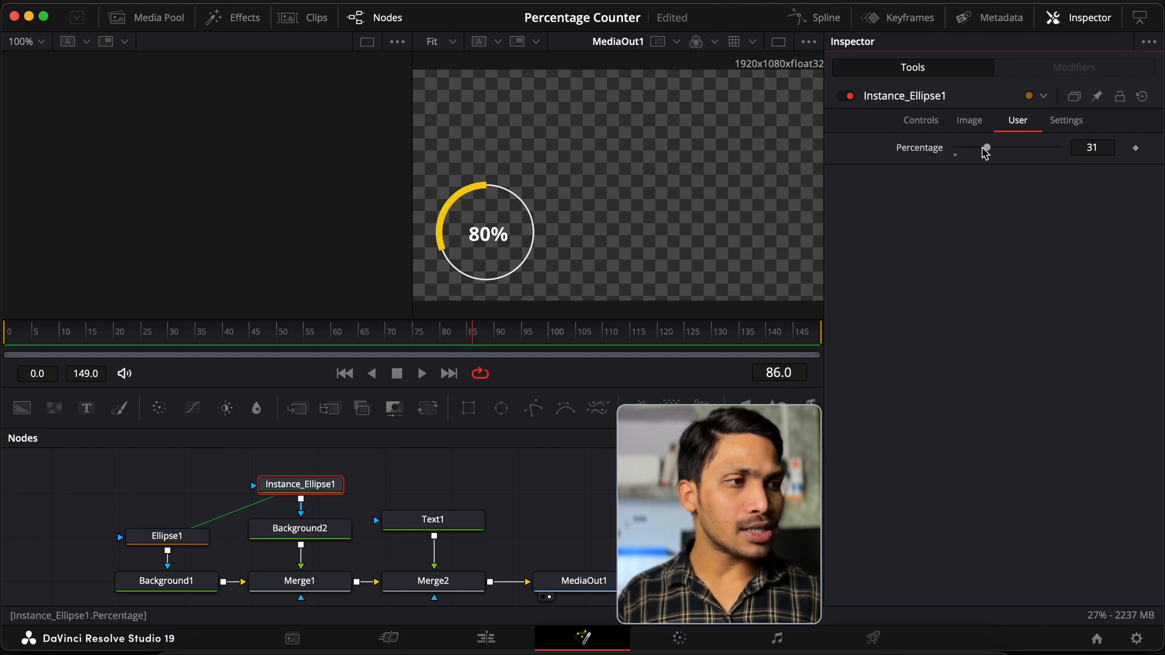
drag(985, 152, 1030, 155)
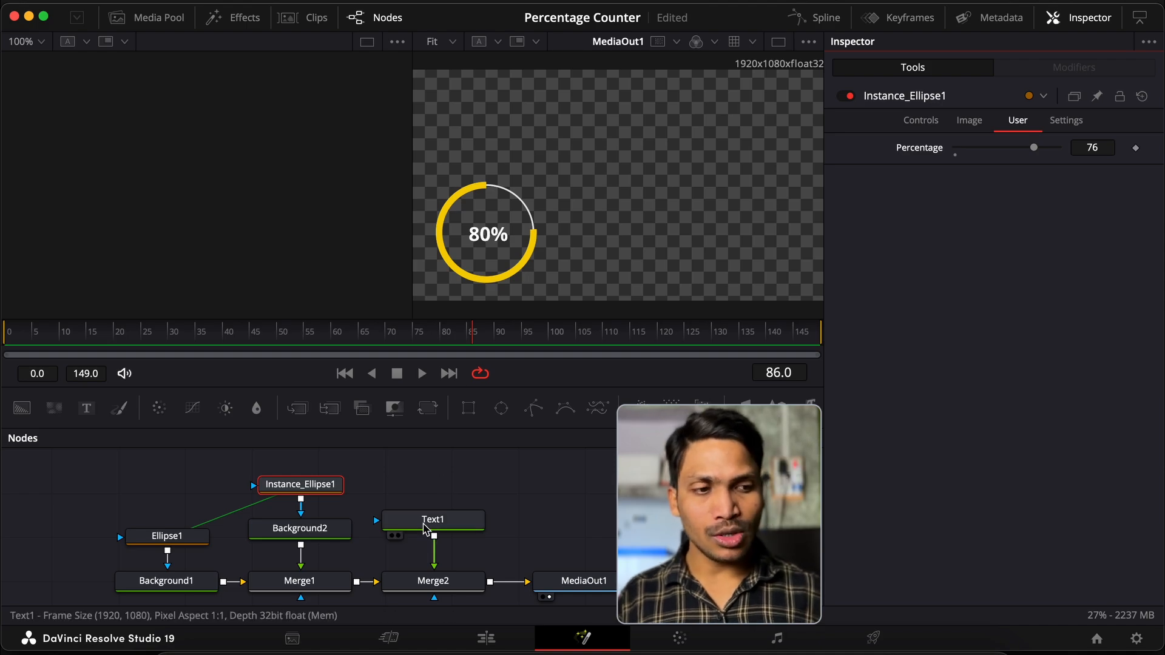
Step: Enable an expression for the text content of Text1
click(436, 528)
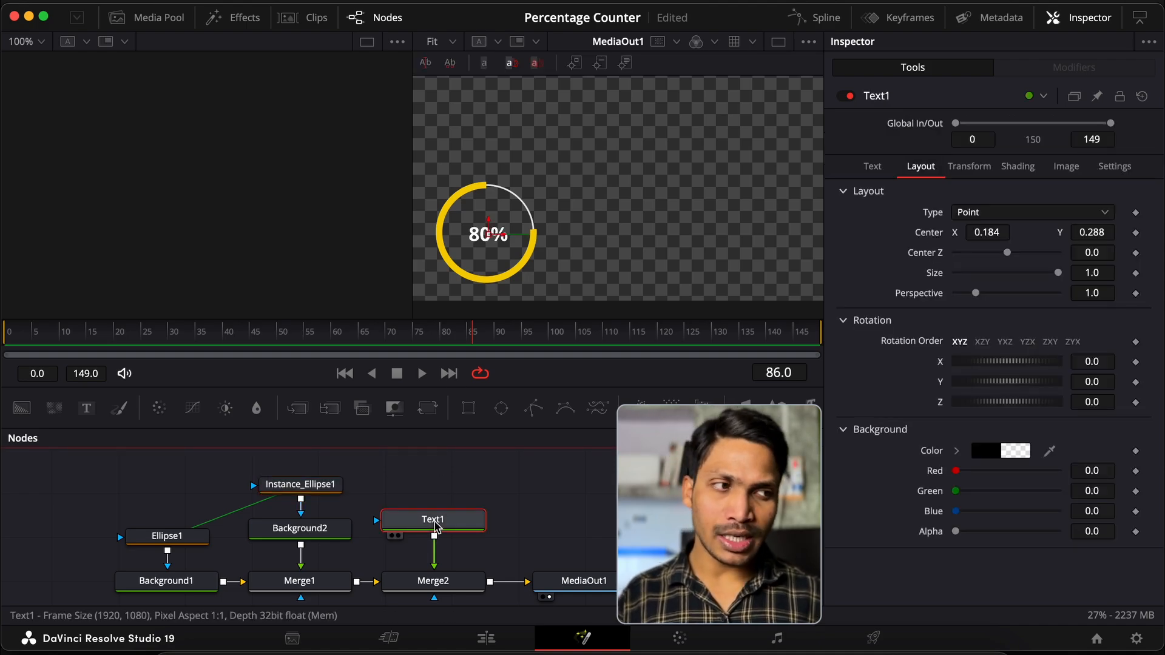
click(880, 170)
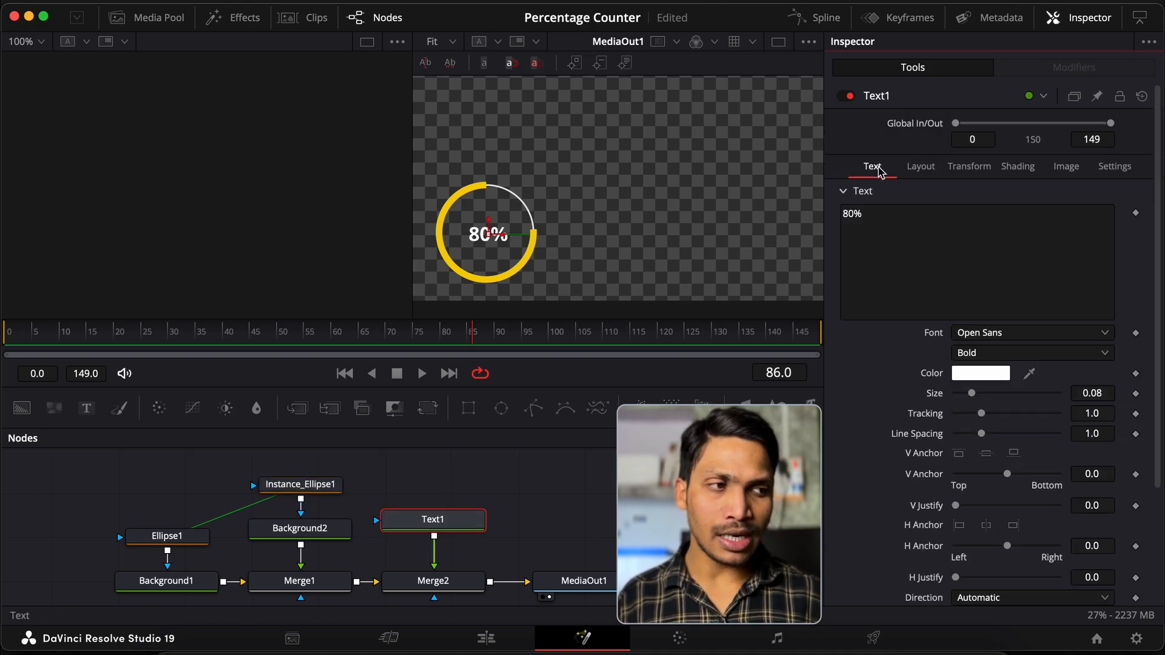
right_click(899, 238)
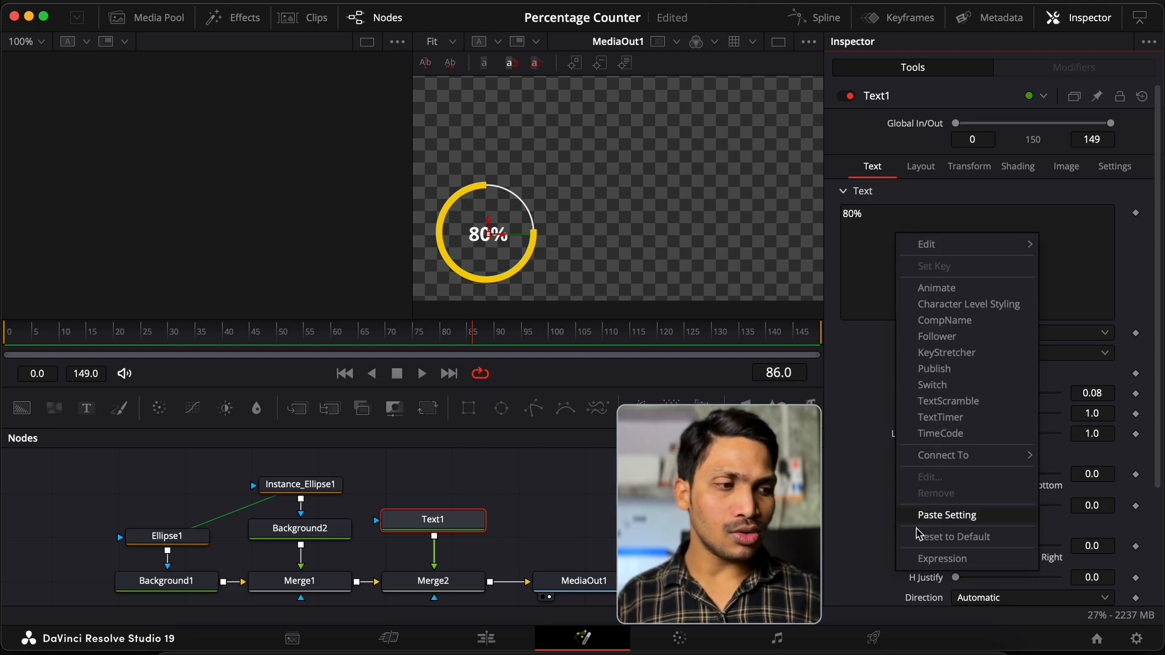
click(932, 560)
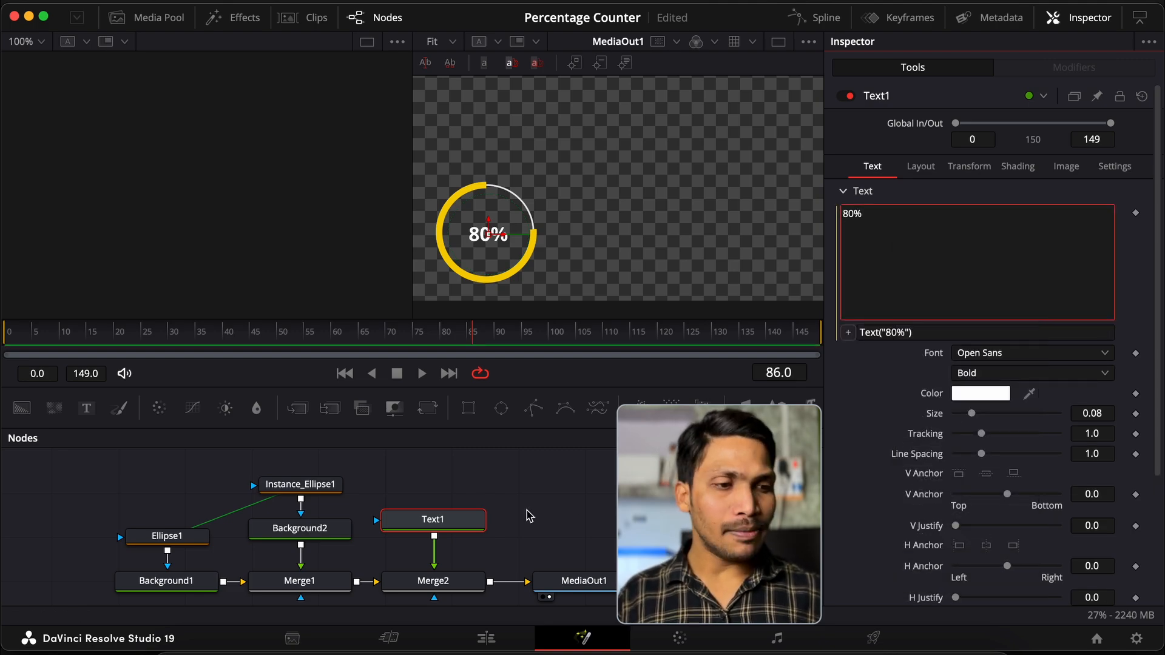
Step: Pin the User controls of Instance_Ellipse1 and link the Text1 text expression to Instance_Ellipse1.Percentage
click(276, 488)
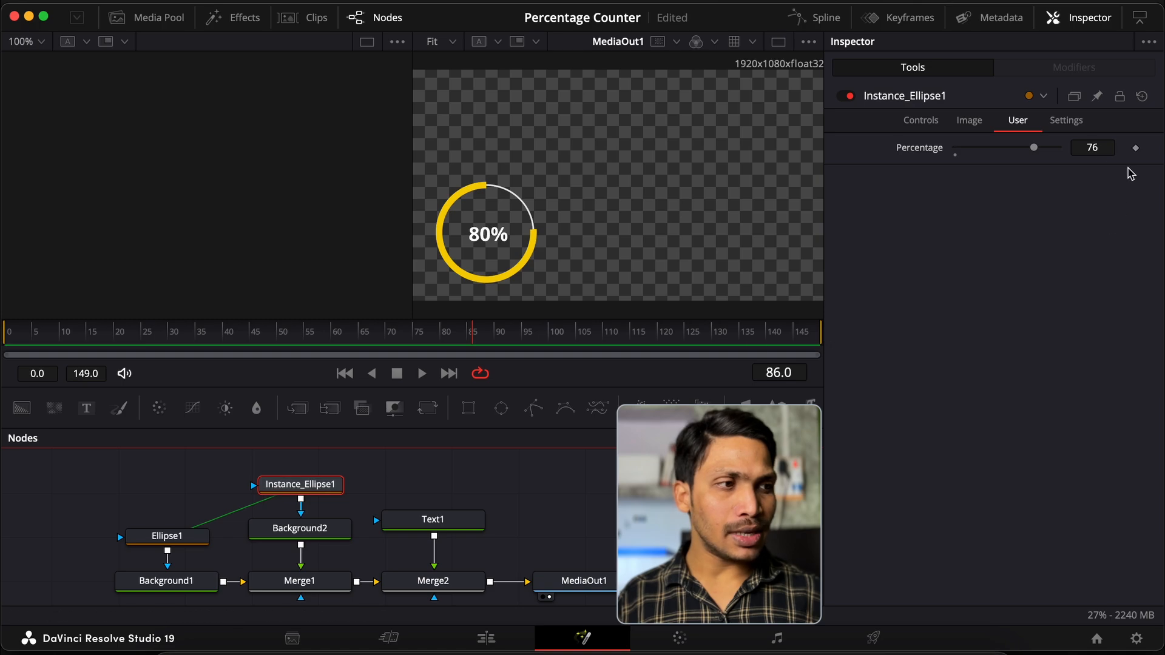
click(918, 121)
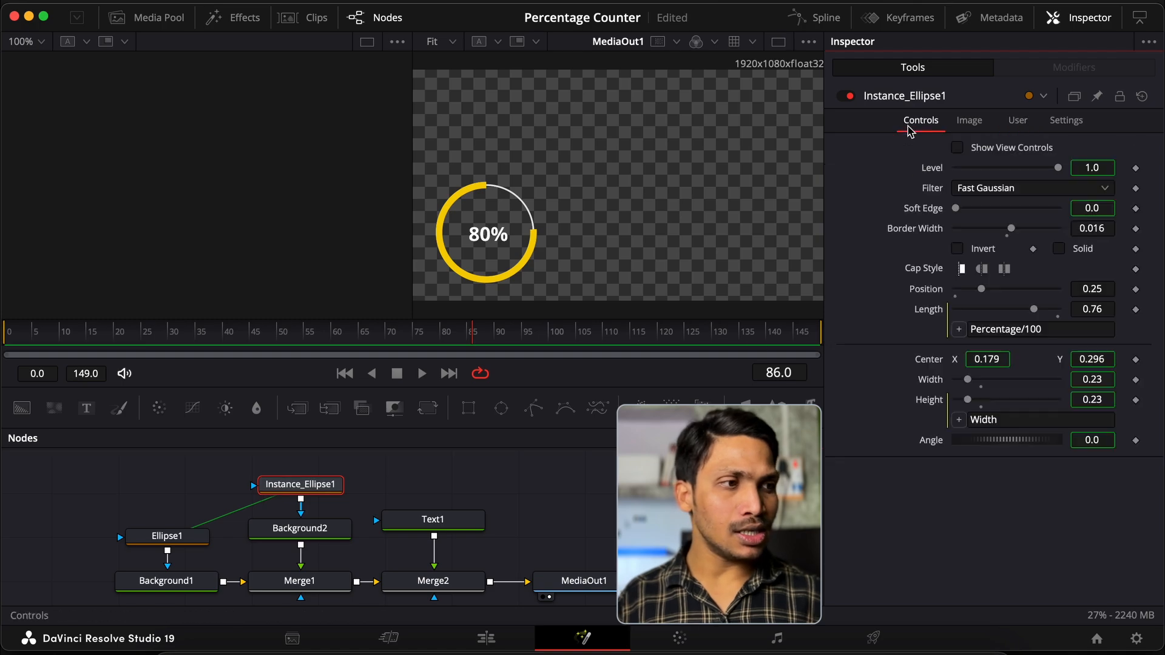
click(1012, 121)
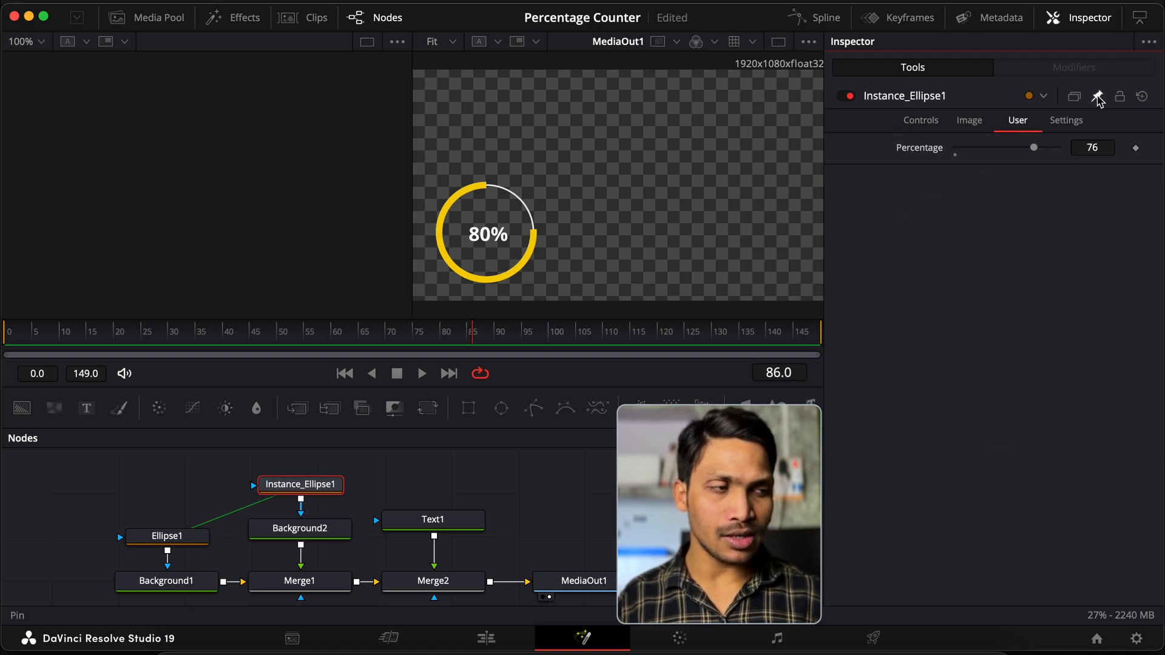
click(1098, 97)
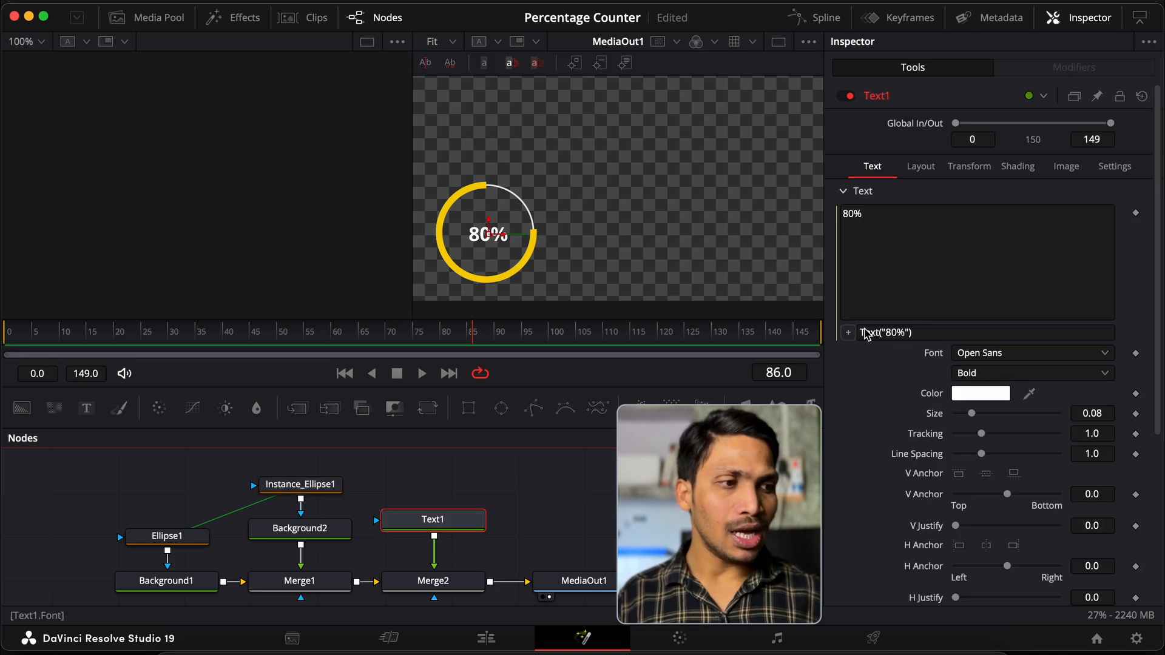
drag(848, 333, 916, 595)
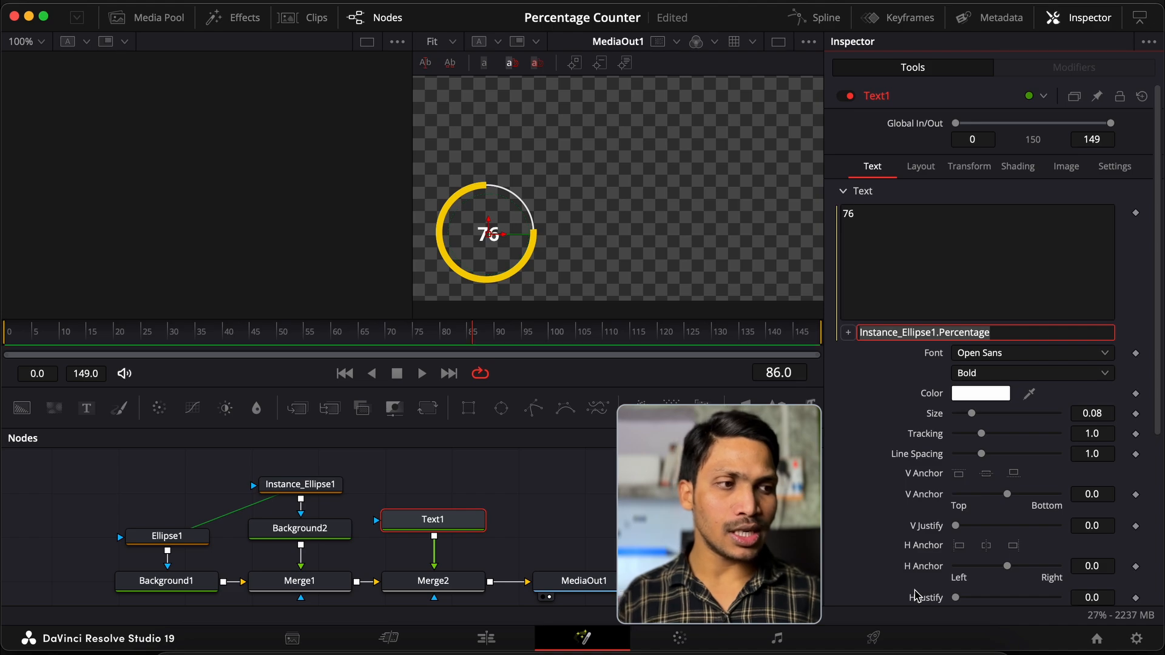
Step: Lower the Percentage control of Instance_Ellipse1 to 50
click(301, 485)
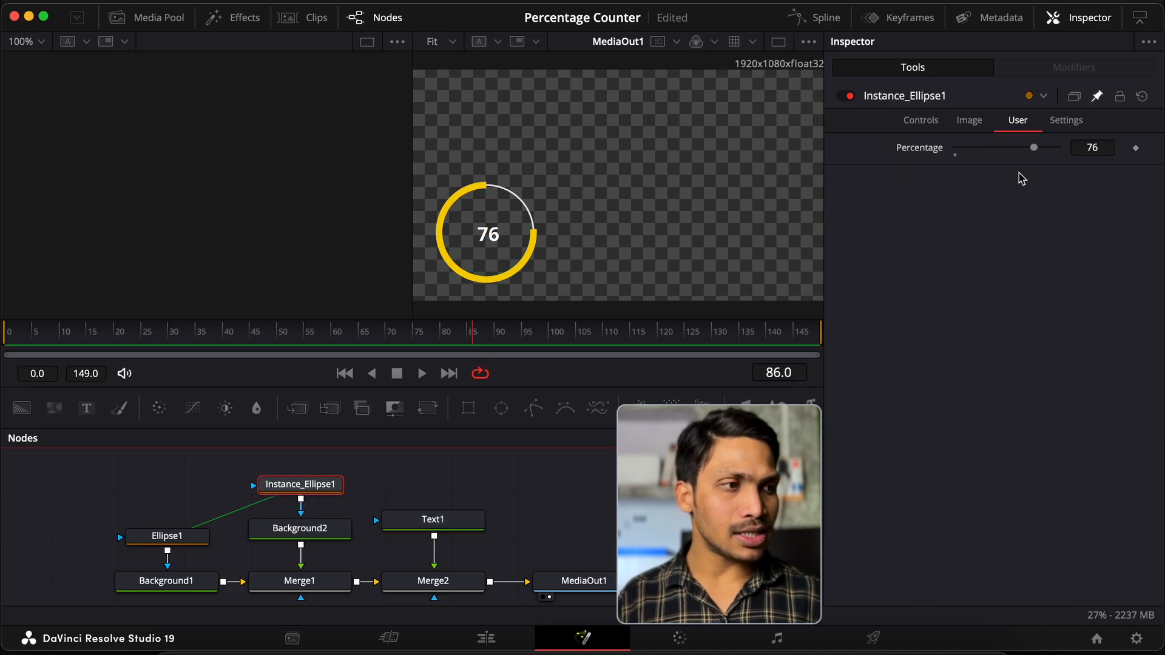
click(1034, 149)
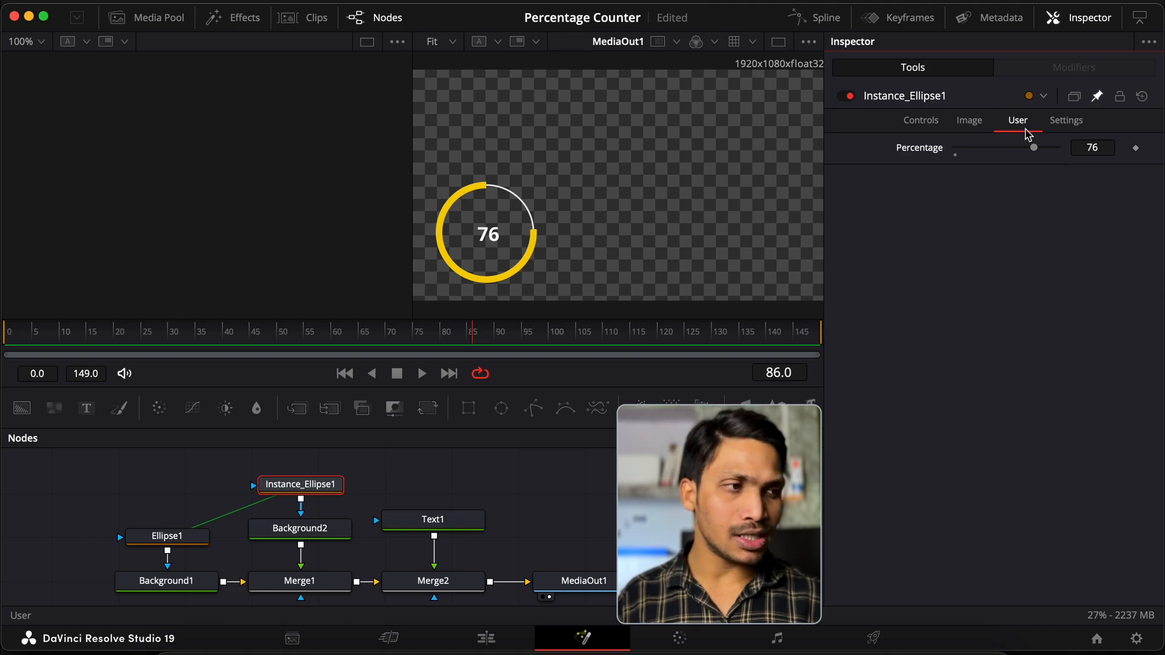
drag(1034, 148, 1008, 151)
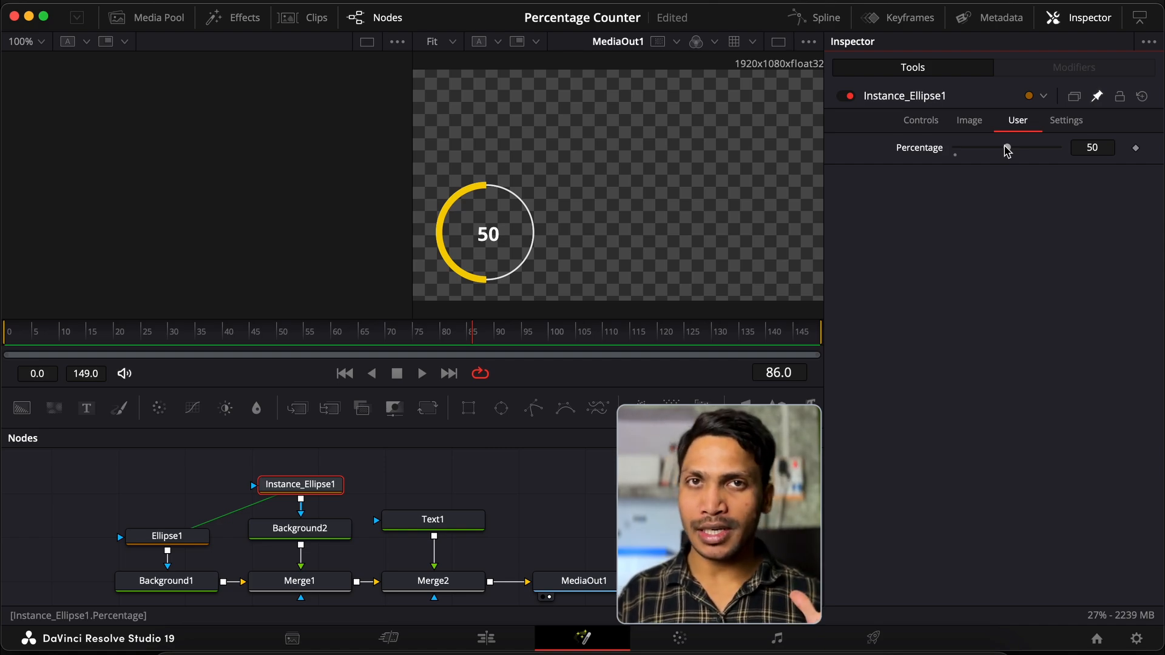
Step: Extend the Text1 text expression to Instance_Ellipse1.Percentage .. "%" and set the Percentage control to 46
click(464, 519)
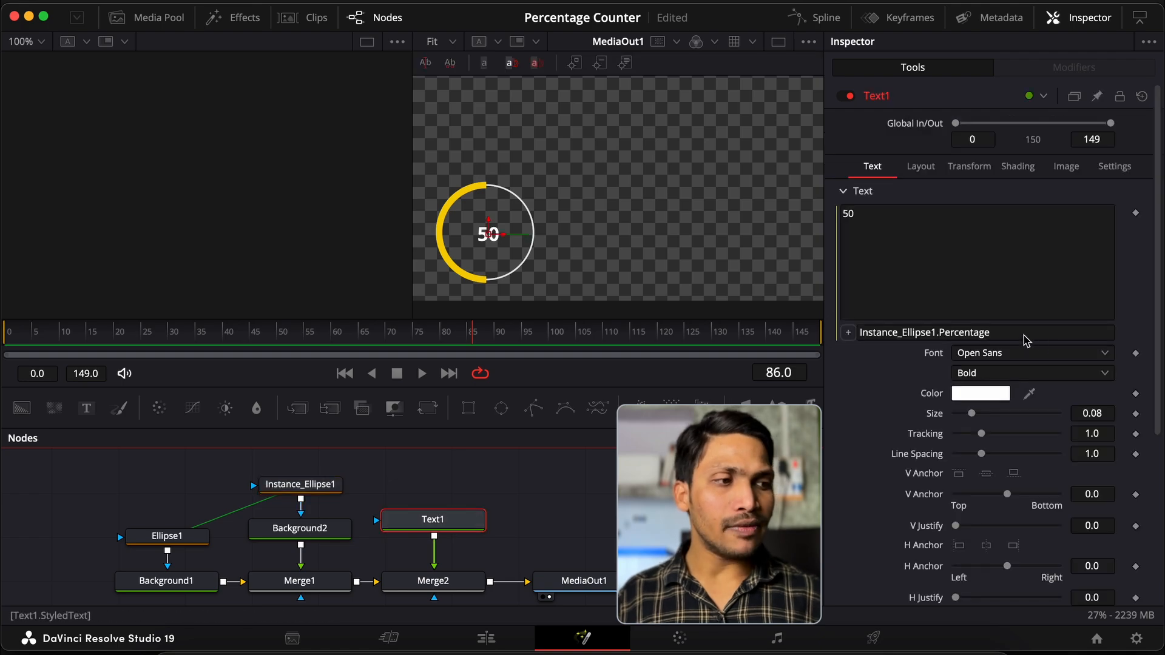
click(1024, 339)
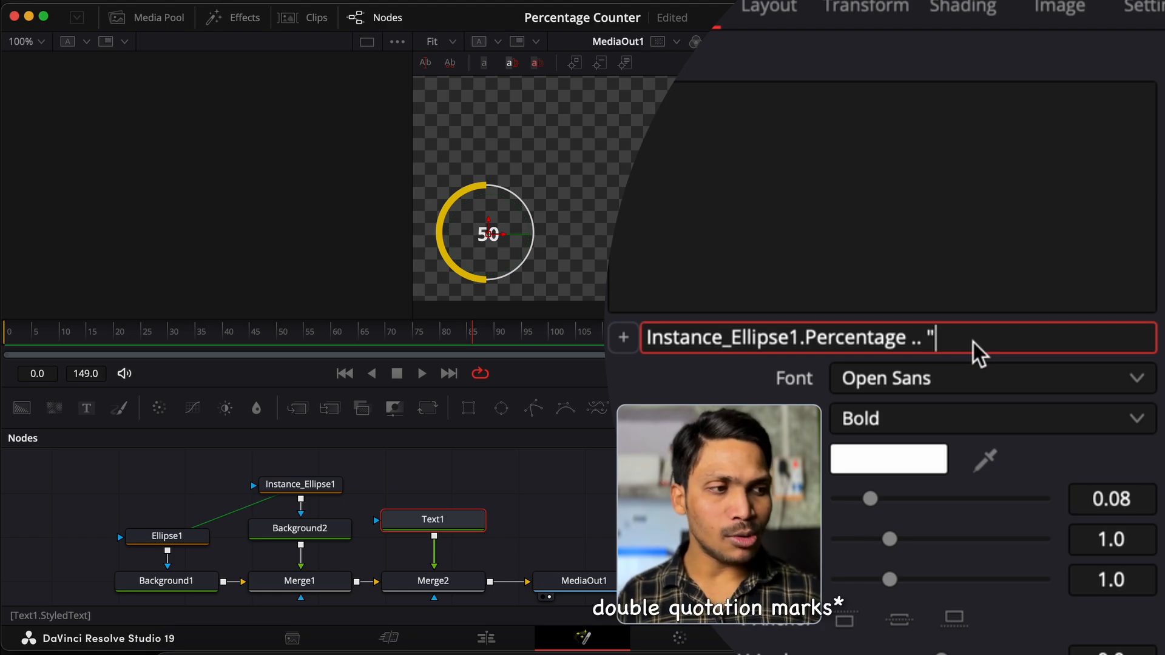
text(%)
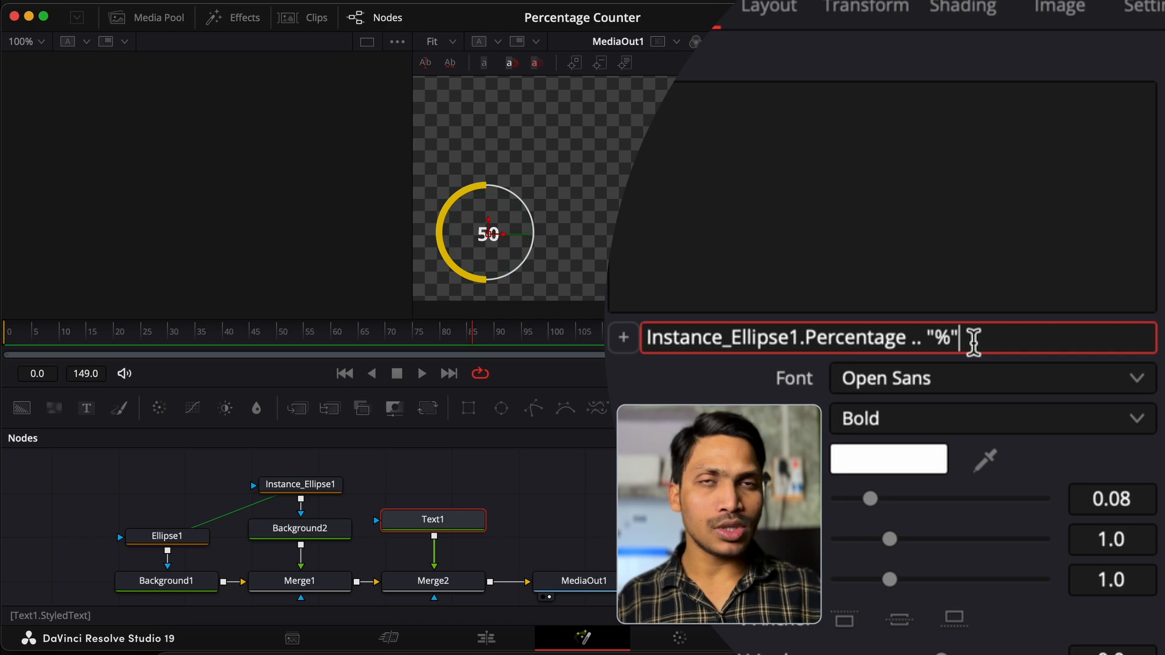
click(753, 432)
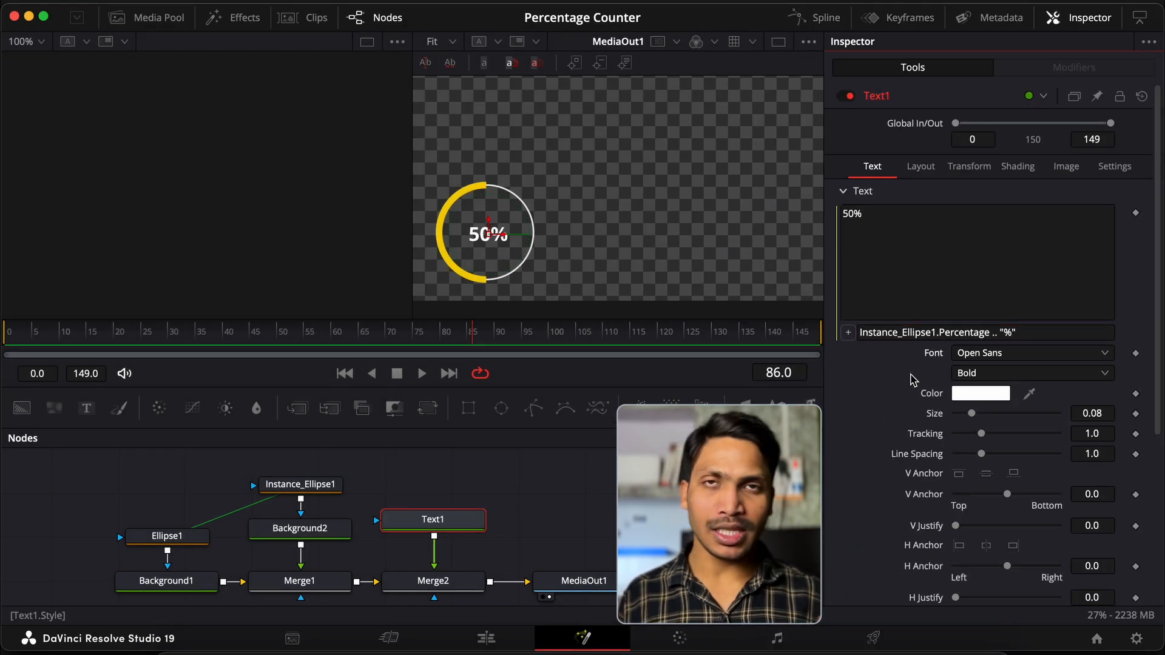
click(300, 484)
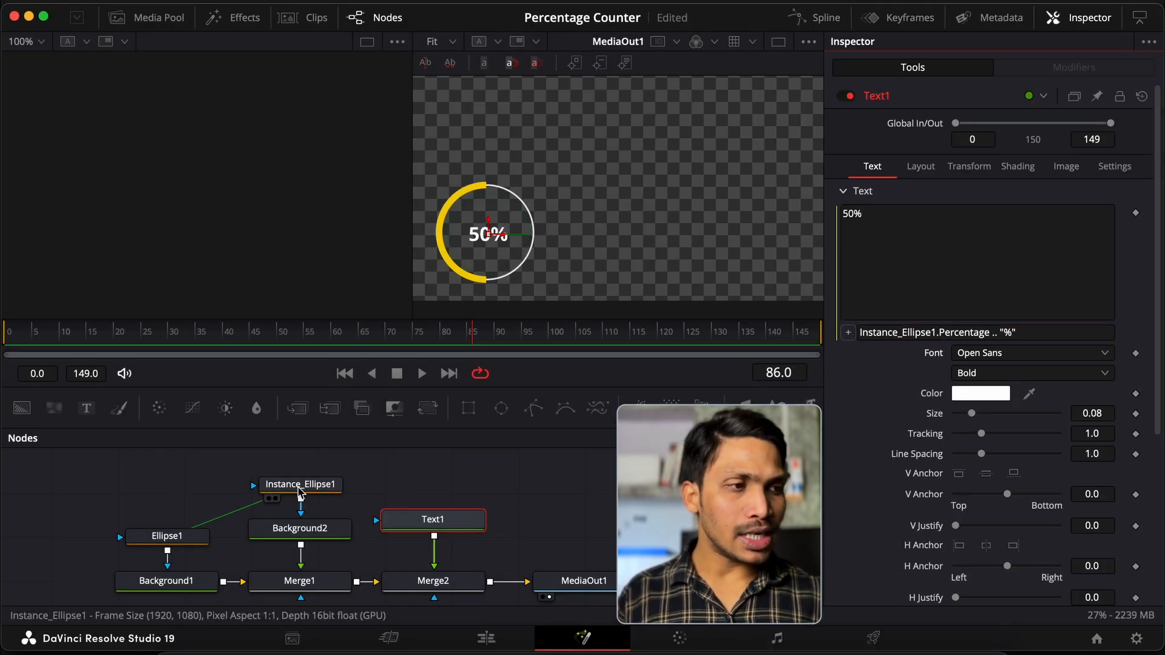
mouse_move(1007, 148)
mouse_down()
mouse_move(980, 148)
mouse_move(1034, 149)
mouse_move(1003, 167)
mouse_up()
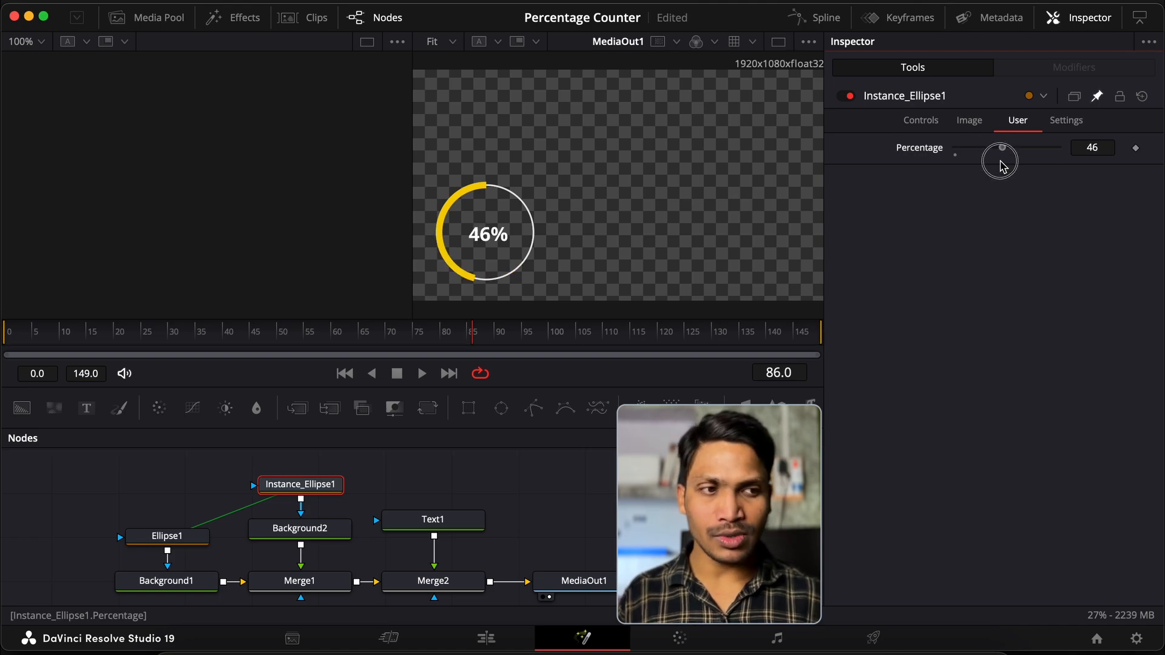
Step: Style Text1 with the Chalkboard SE font, a size of about 0.1417 and tracking of about 0.976
click(433, 520)
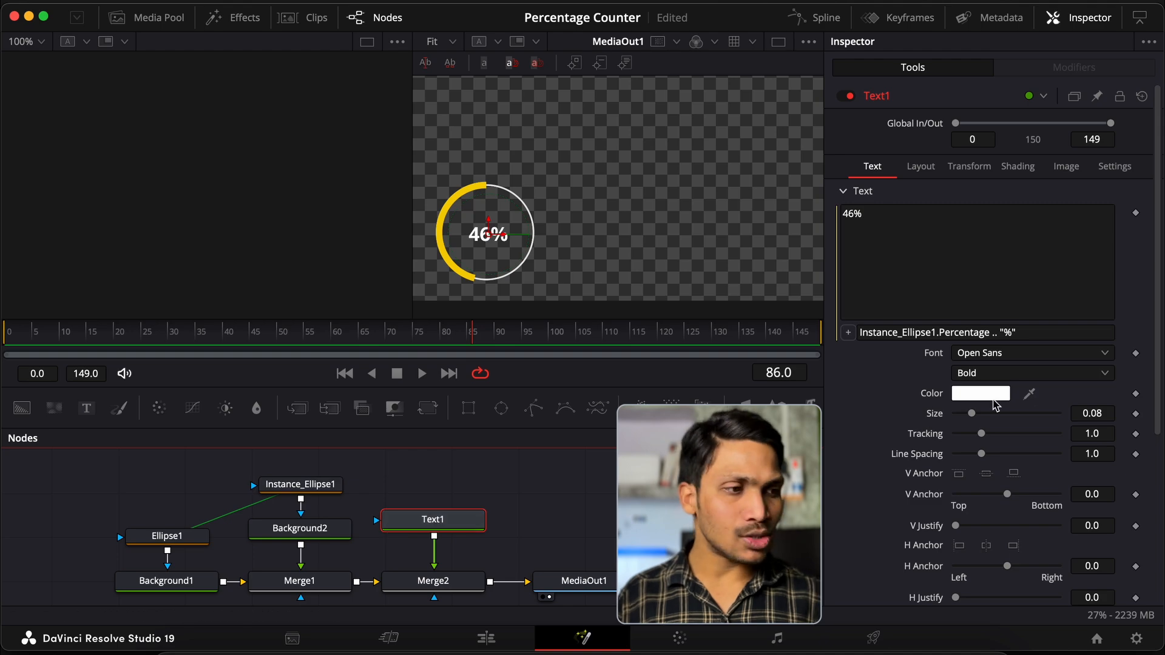
click(1030, 354)
text(ch)
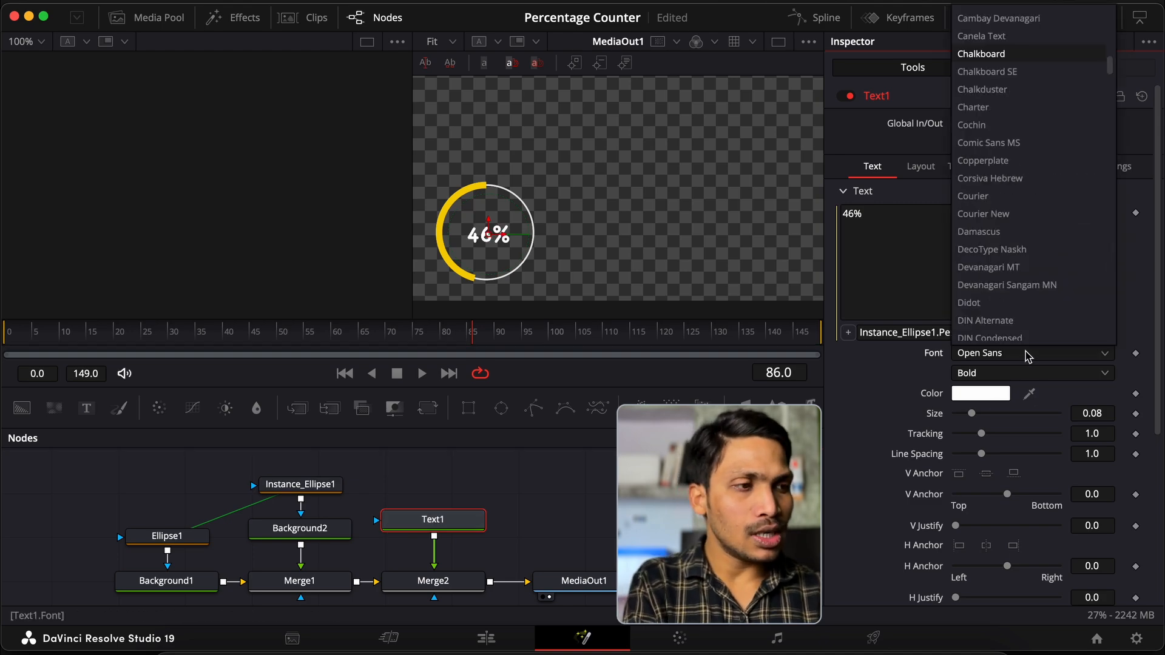
key(Down)
key(Return)
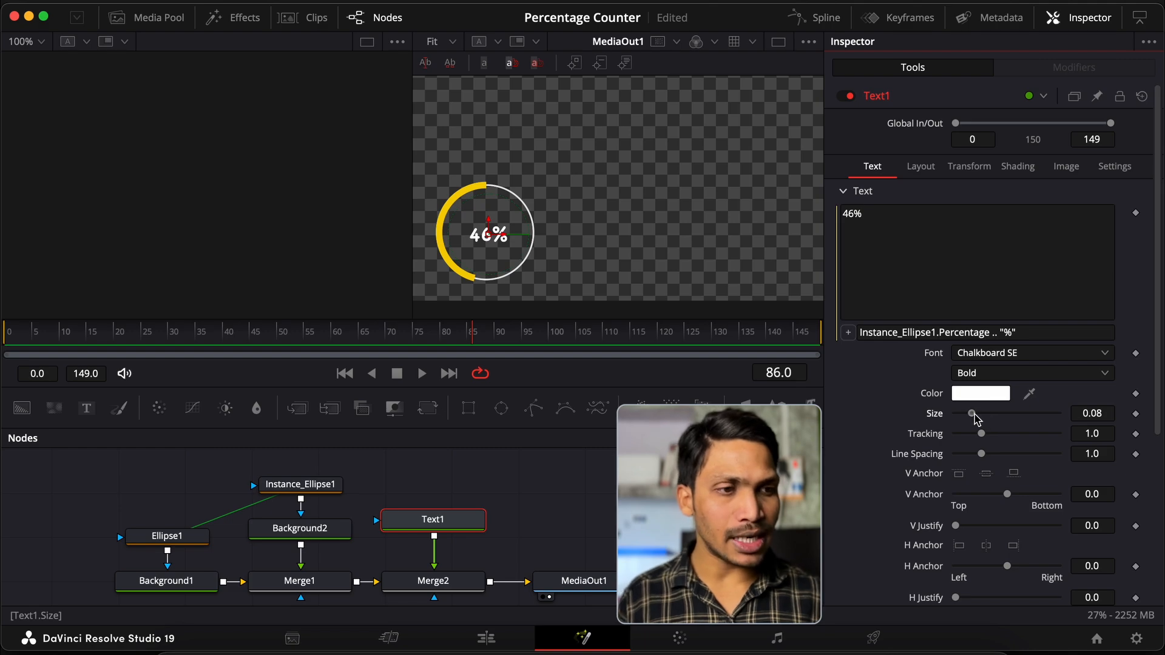
drag(975, 418, 989, 420)
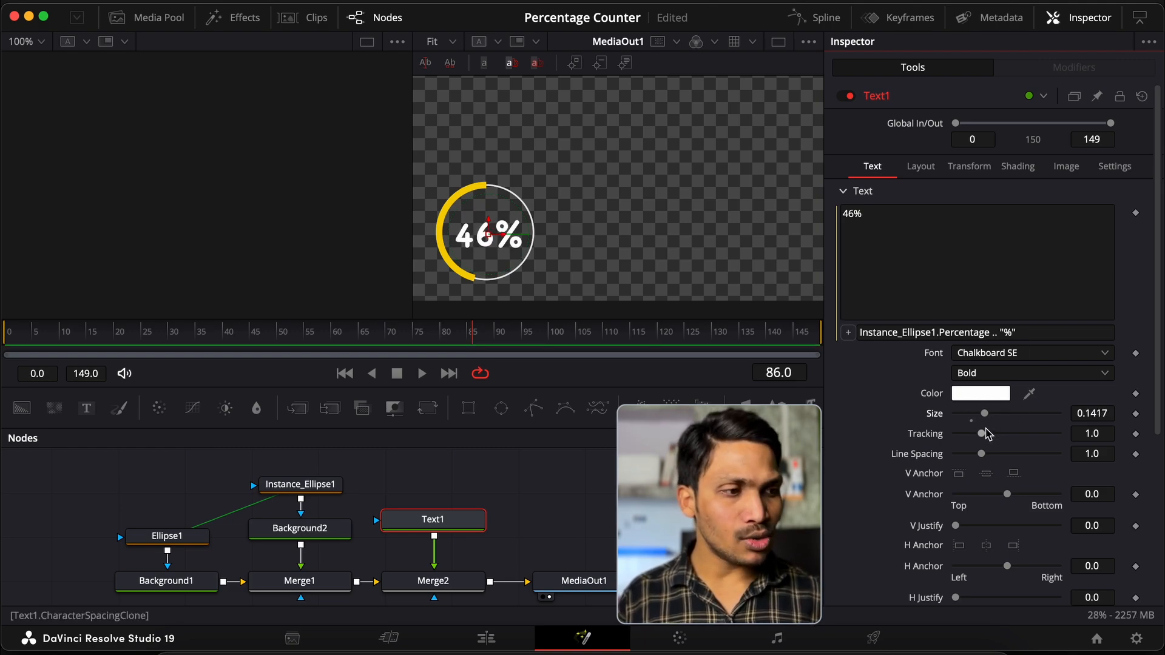
drag(983, 437, 982, 435)
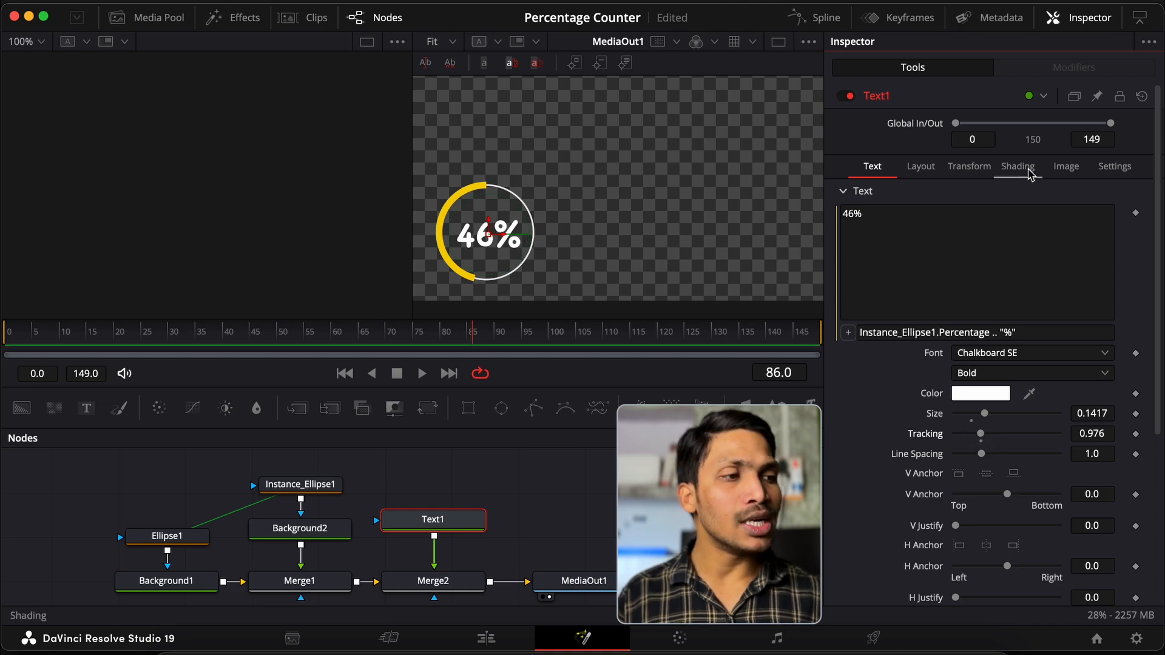
Step: Enable the Black Shadow shading element 3 on Text1
click(1029, 170)
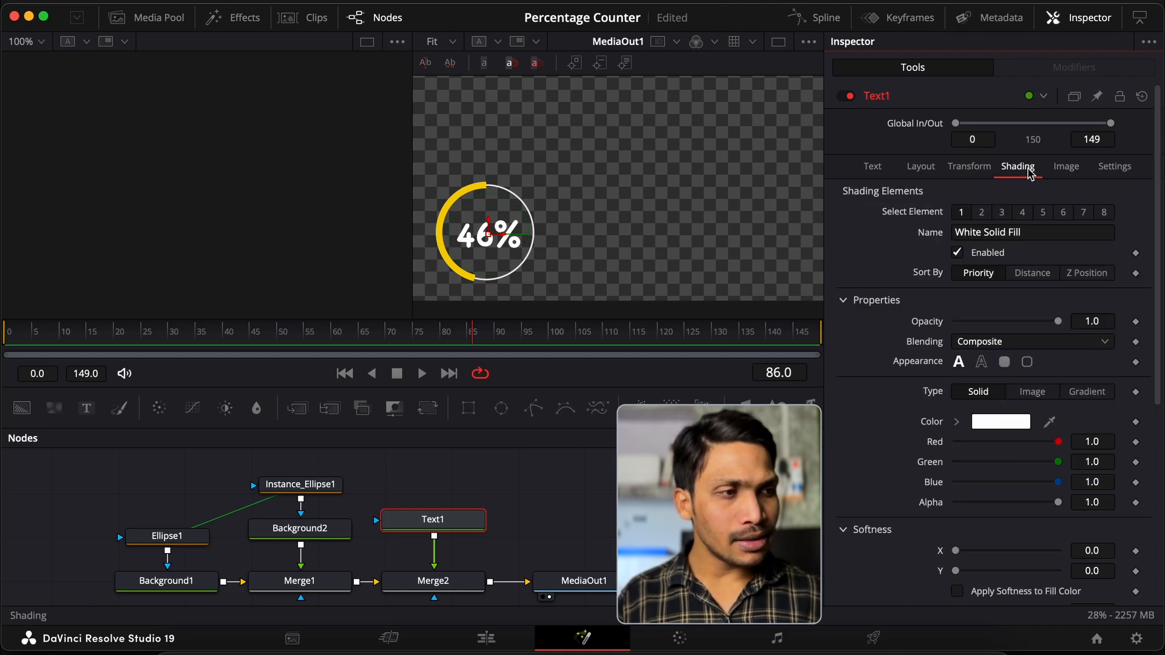
click(1000, 214)
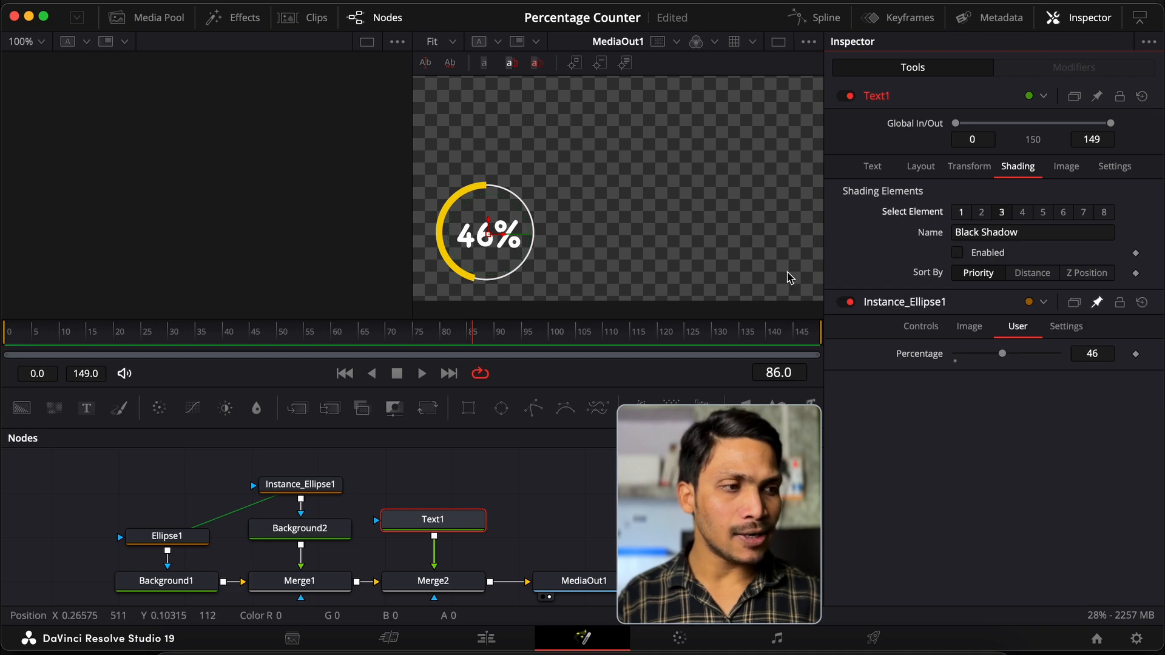
click(957, 253)
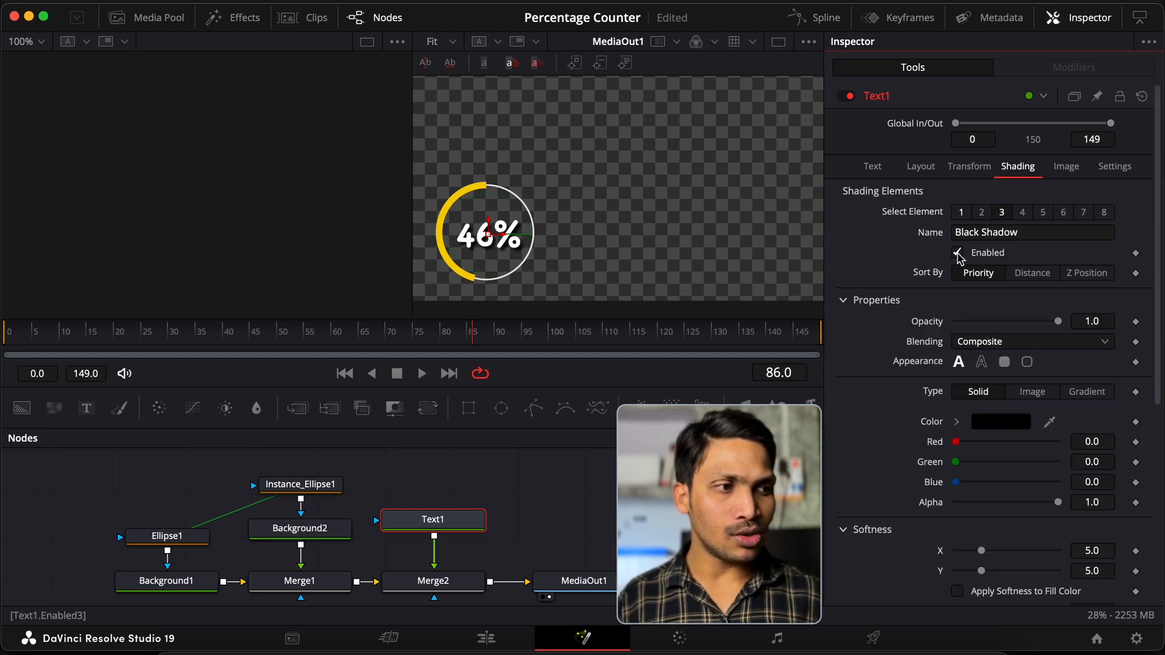
scroll(928, 408, down, 8)
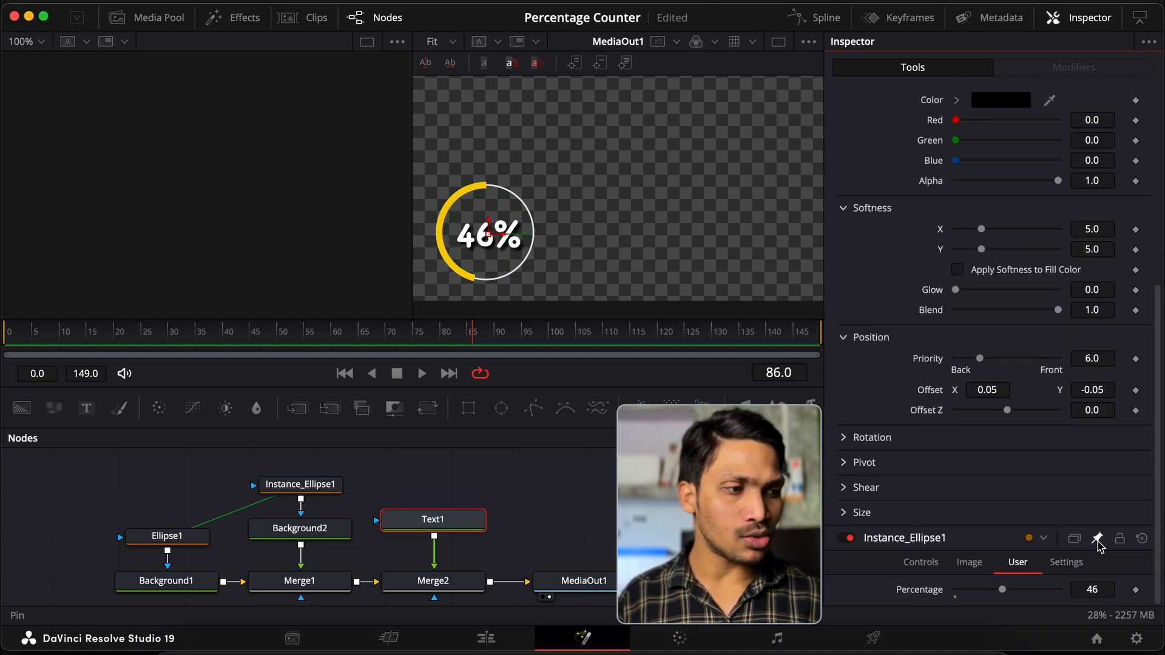
scroll(1060, 365, up, 8)
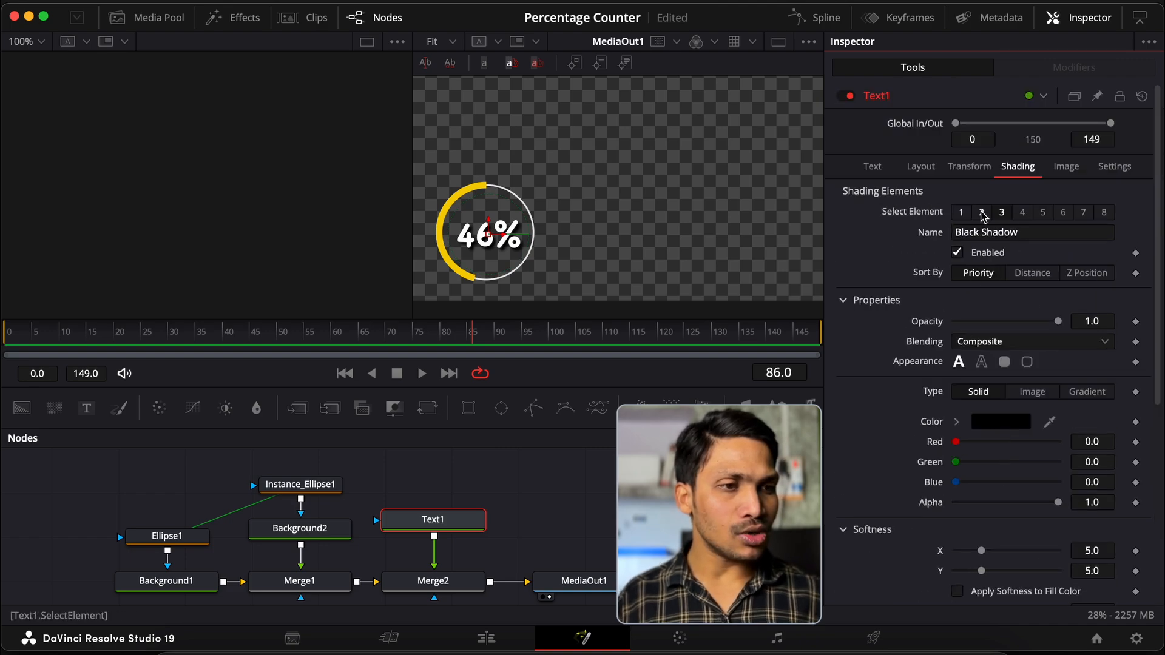
Step: Enable the Red Outline shading element 2 on Text1 and change its color to bright green
click(982, 212)
click(957, 253)
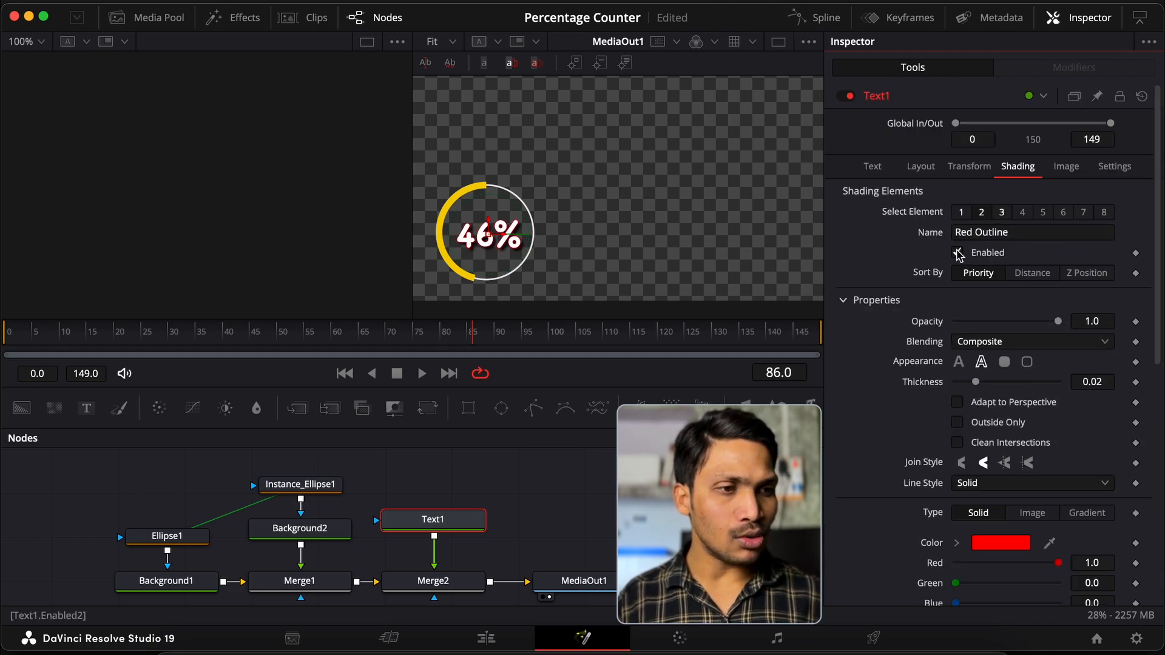
scroll(987, 557, down, 2)
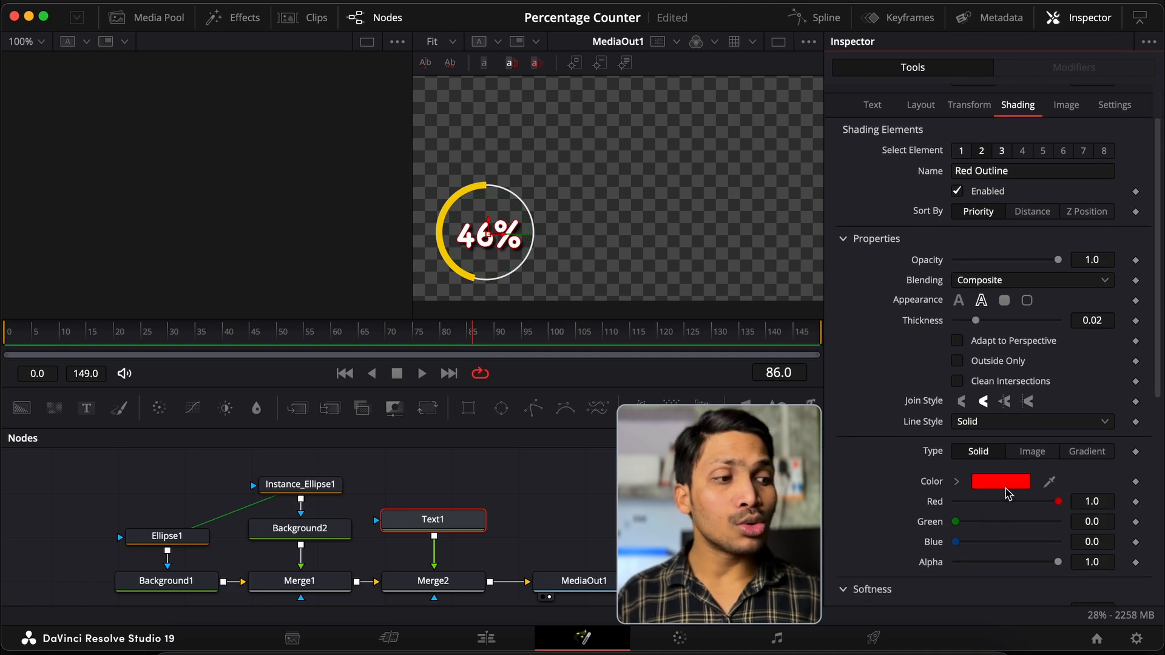
click(1008, 483)
drag(55, 388, 60, 390)
click(146, 632)
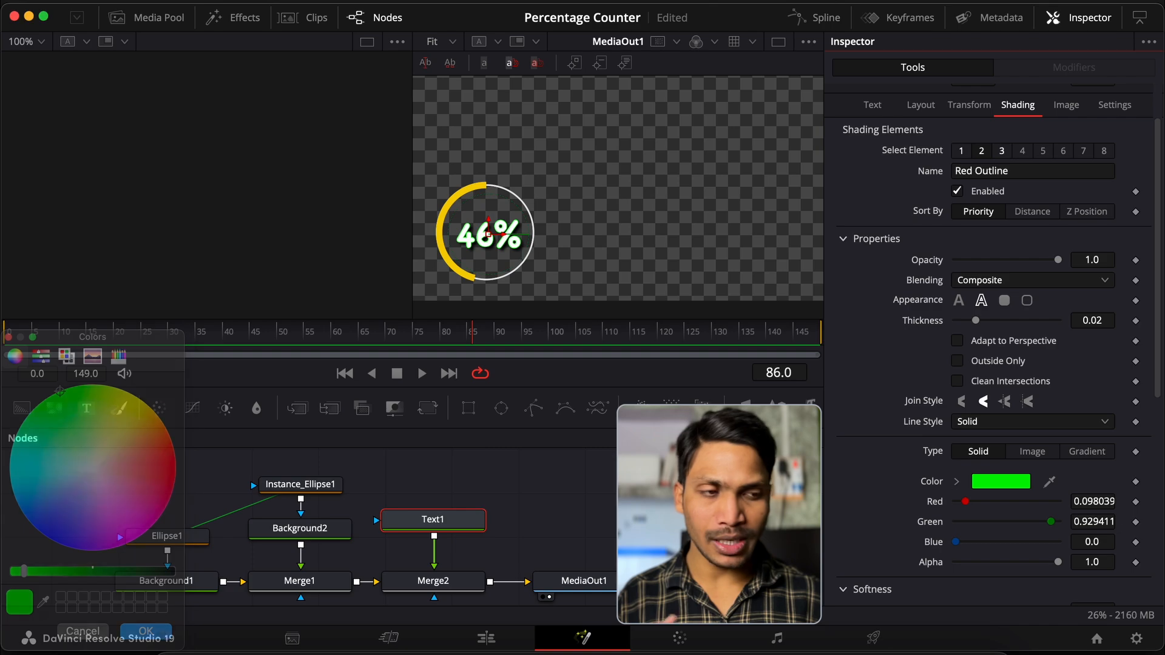
scroll(978, 316, up, 2)
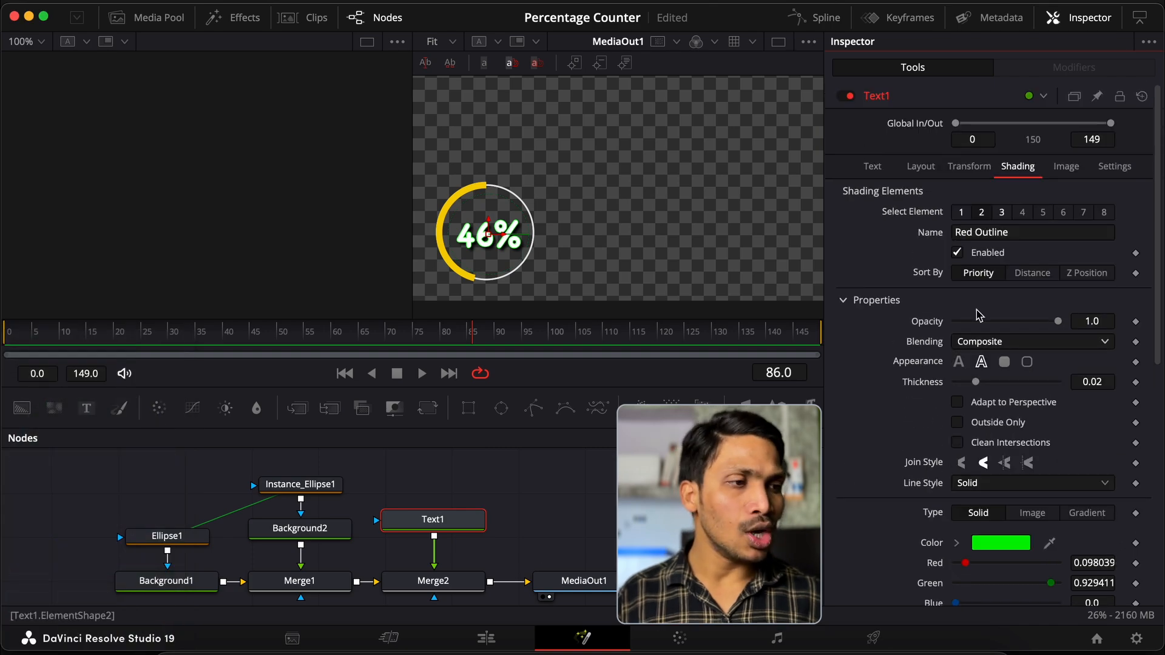
Step: Switch Text1's White Solid Fill element to a Gradient and color its starting stop dark blue
click(964, 215)
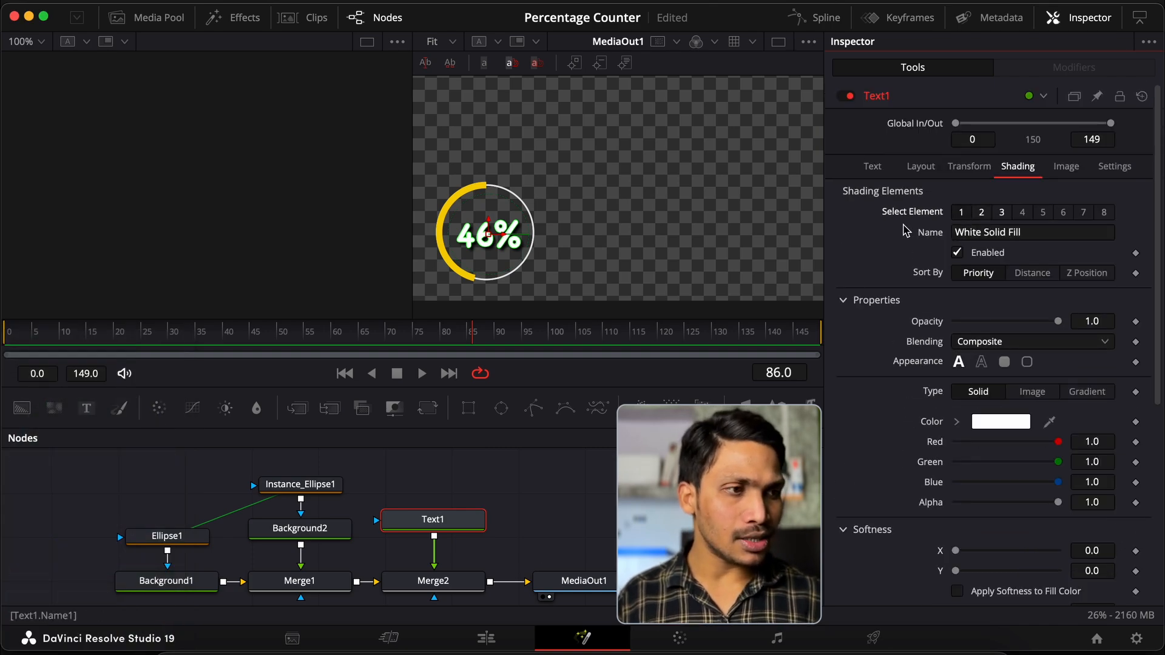
scroll(971, 243, down, 3)
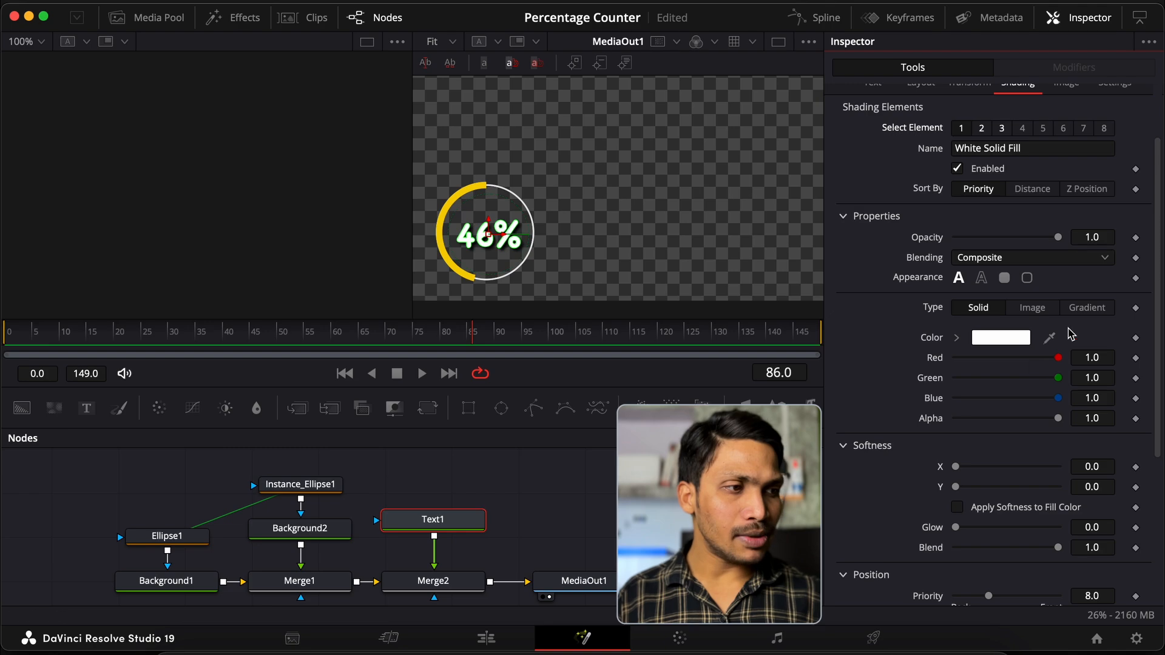
click(1085, 312)
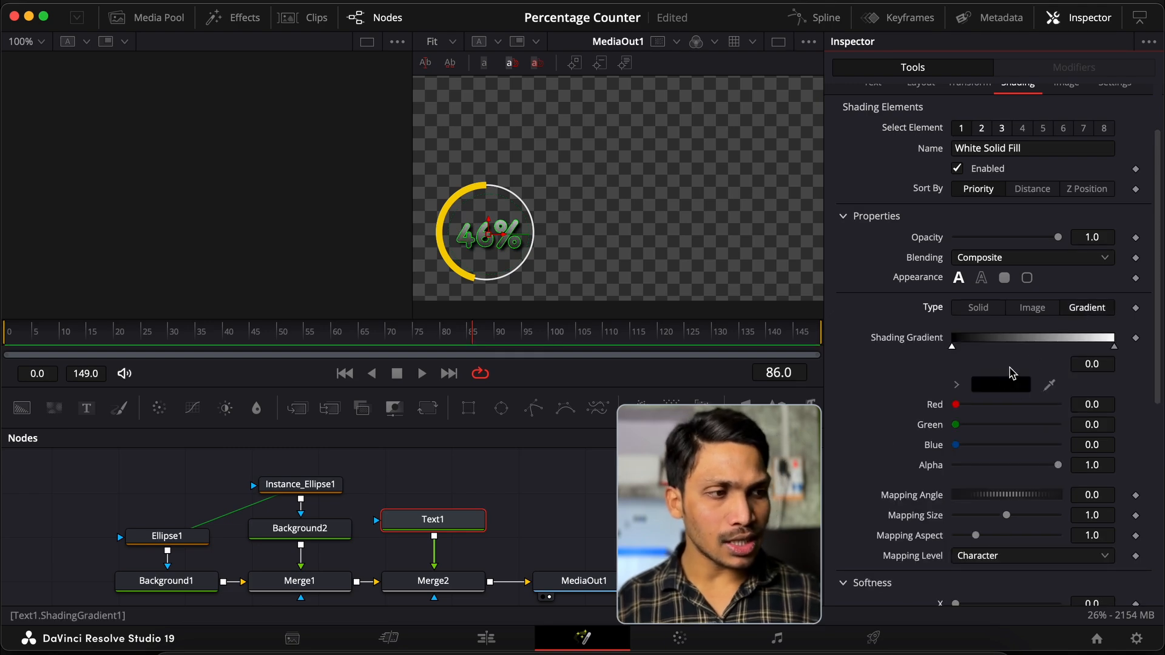
click(1005, 387)
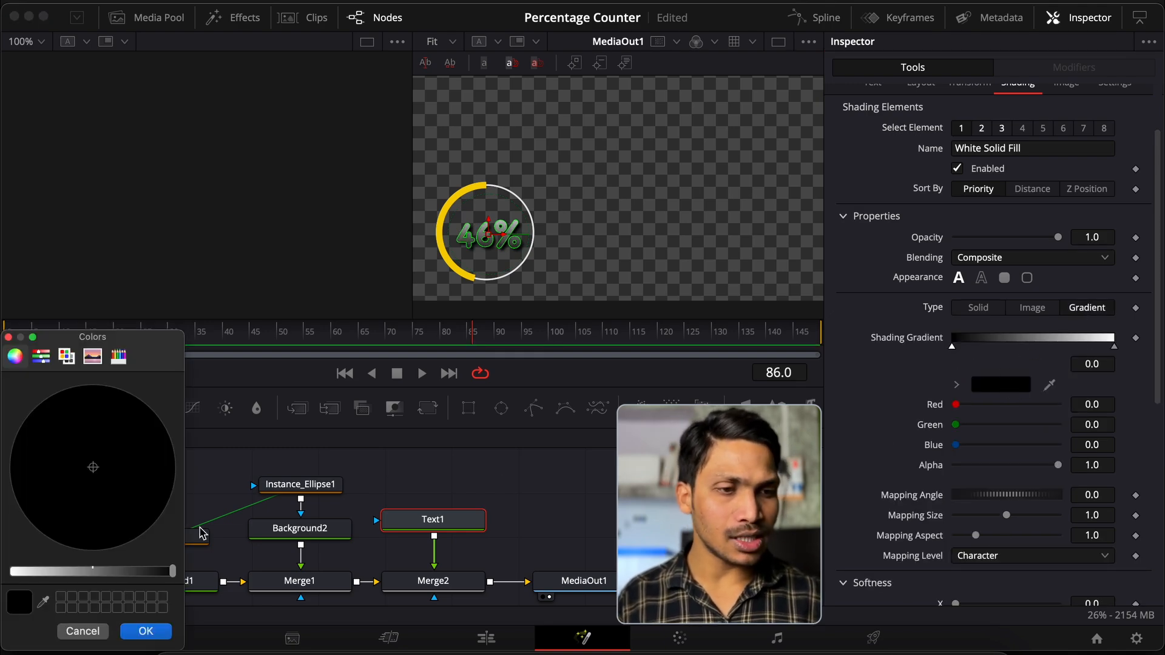
click(61, 573)
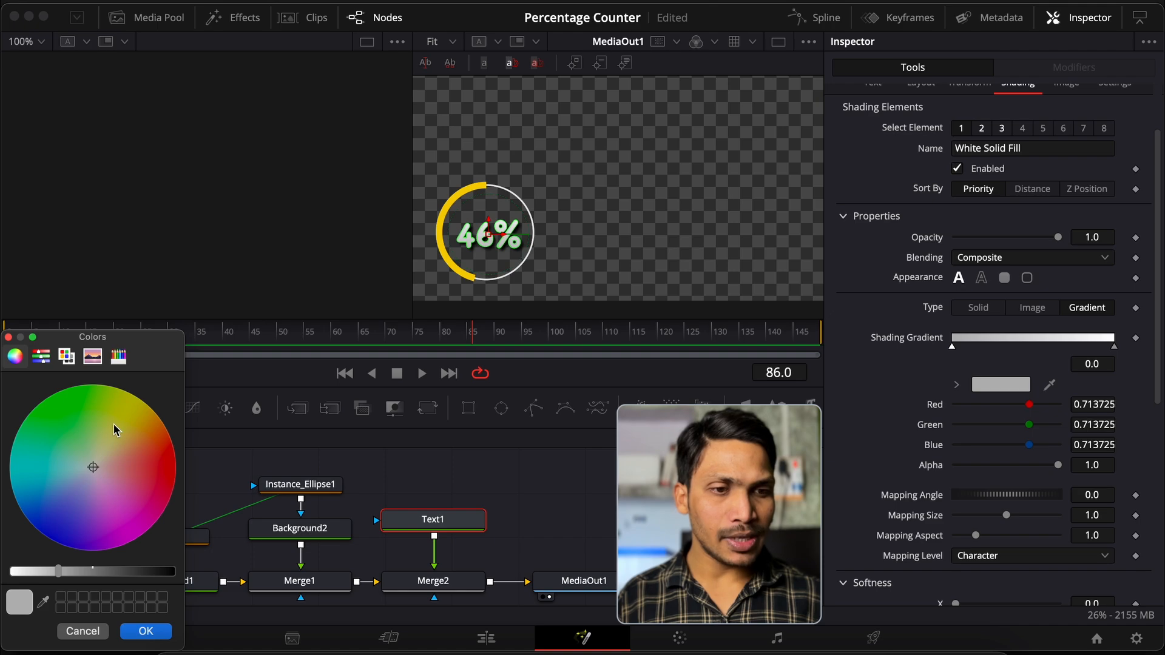
drag(115, 431, 59, 529)
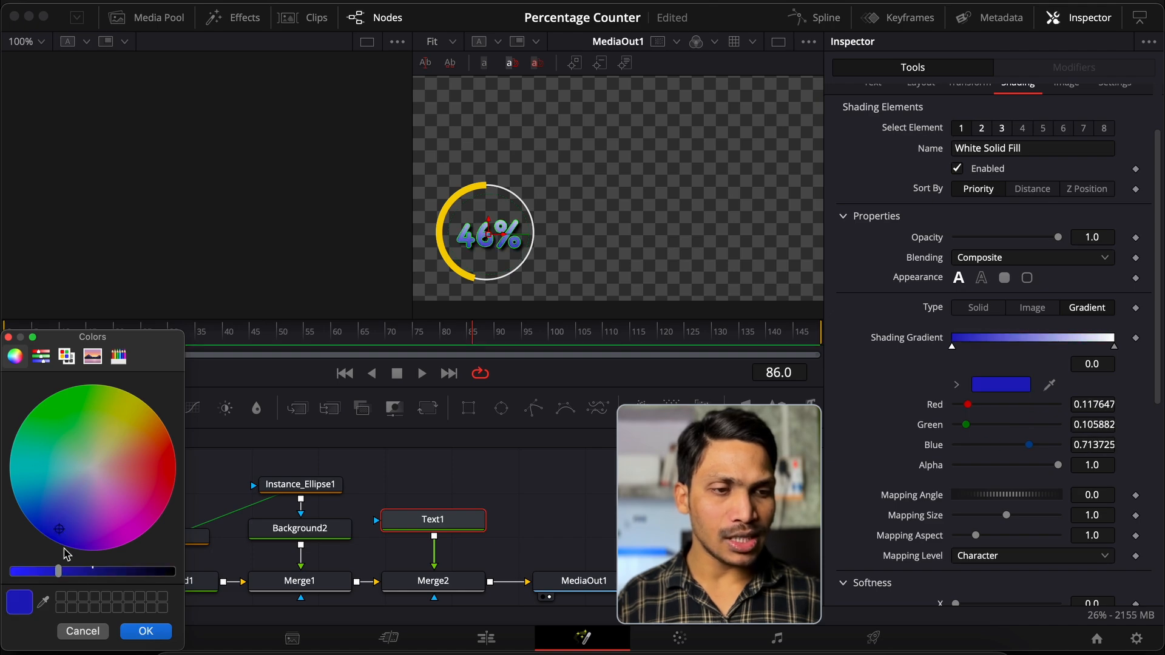
click(145, 631)
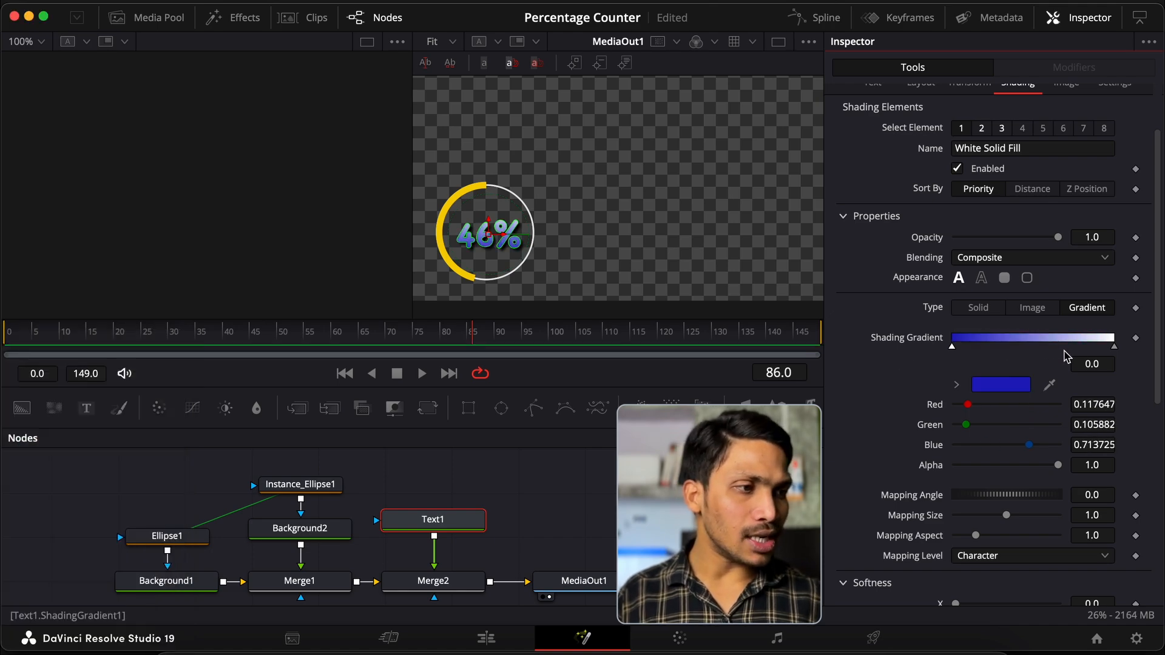
Step: Set the fill gradient's Mapping Level to Word and its Mapping Angle to about 151.3
scroll(992, 437, down, 2)
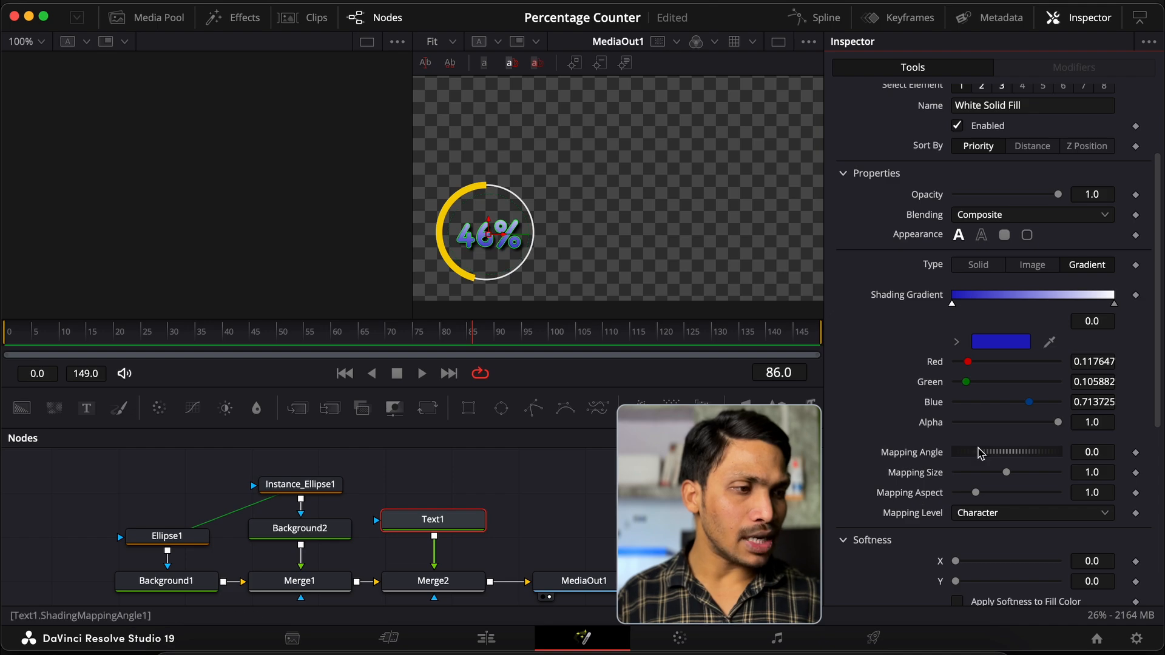
drag(1013, 450, 1020, 452)
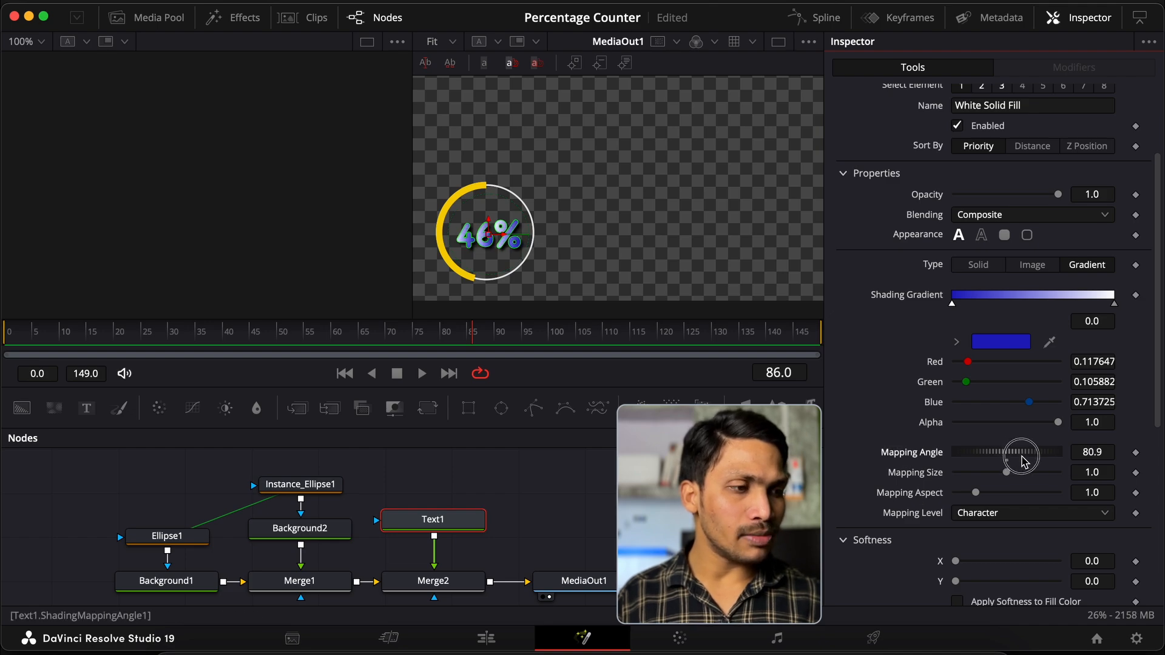
click(994, 515)
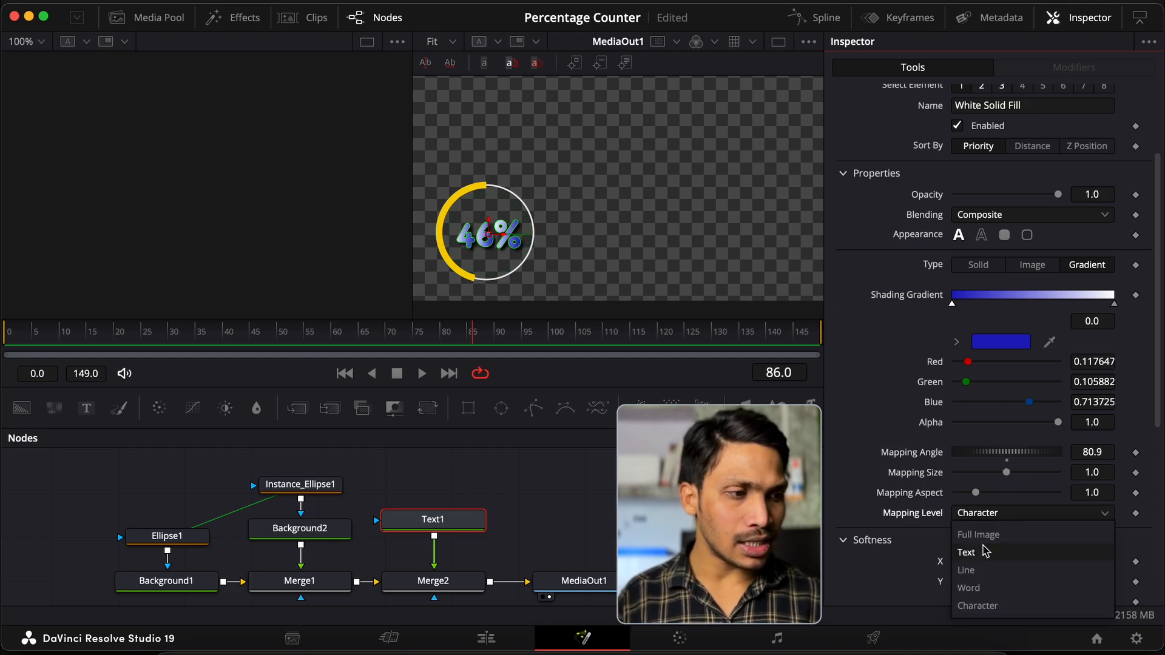
click(980, 589)
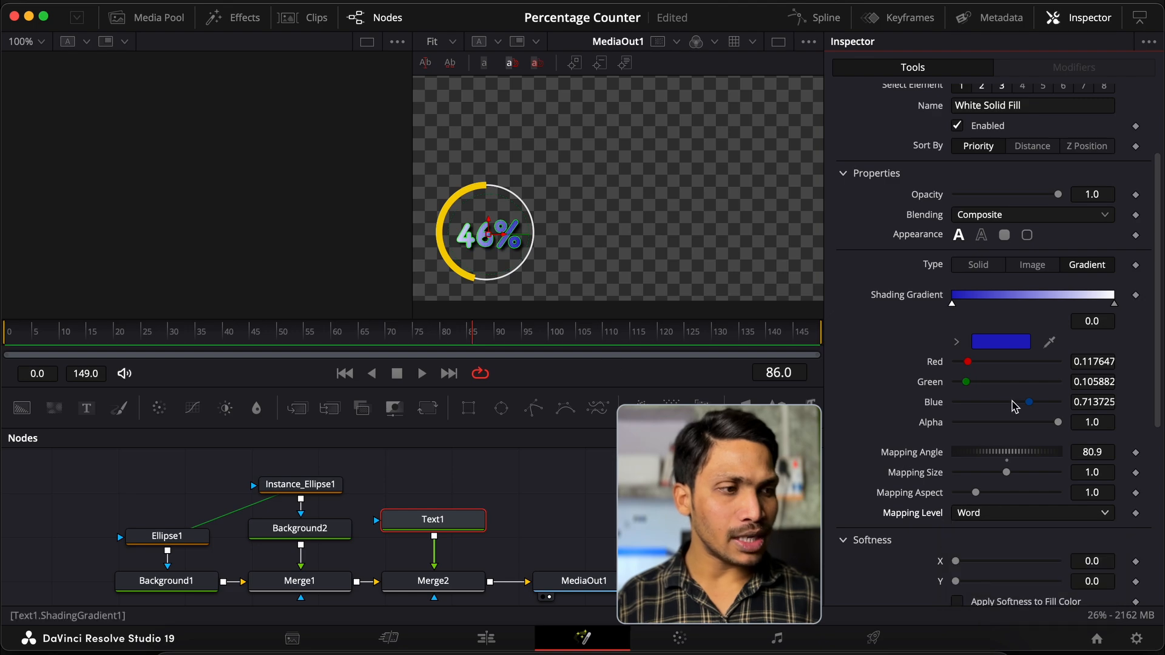
drag(1010, 456, 1029, 456)
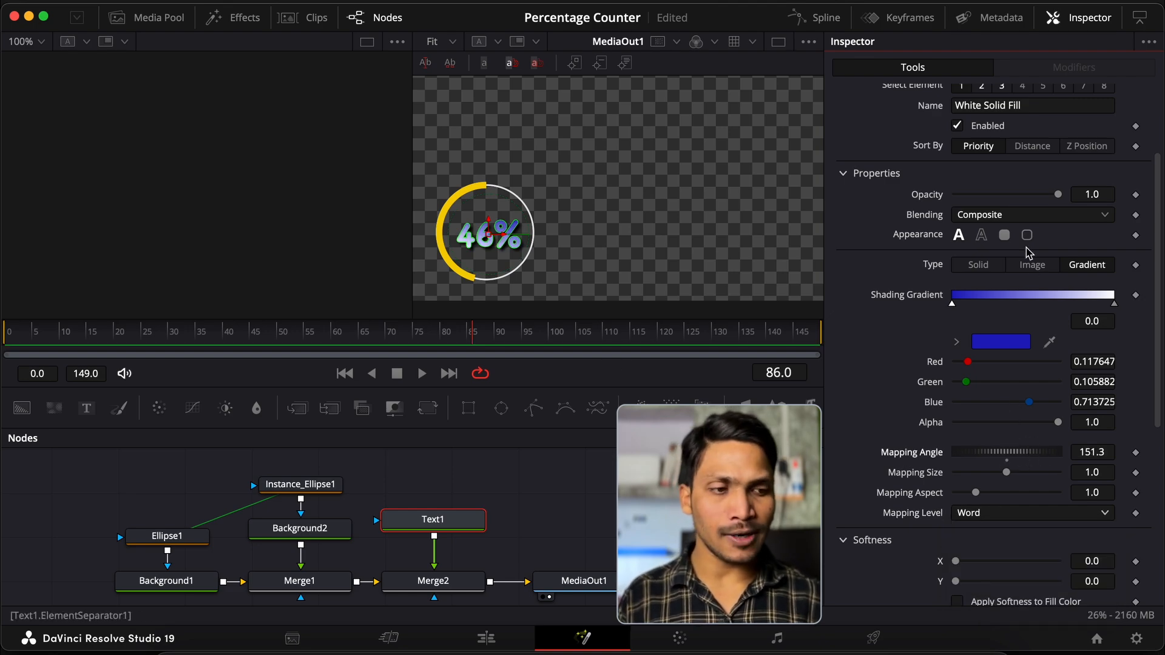
Step: Move the MediaOut1 node farther away from Merge2 to free space in the node graph
scroll(564, 539, down, 2)
drag(573, 536, 673, 536)
scroll(442, 509, left, 1)
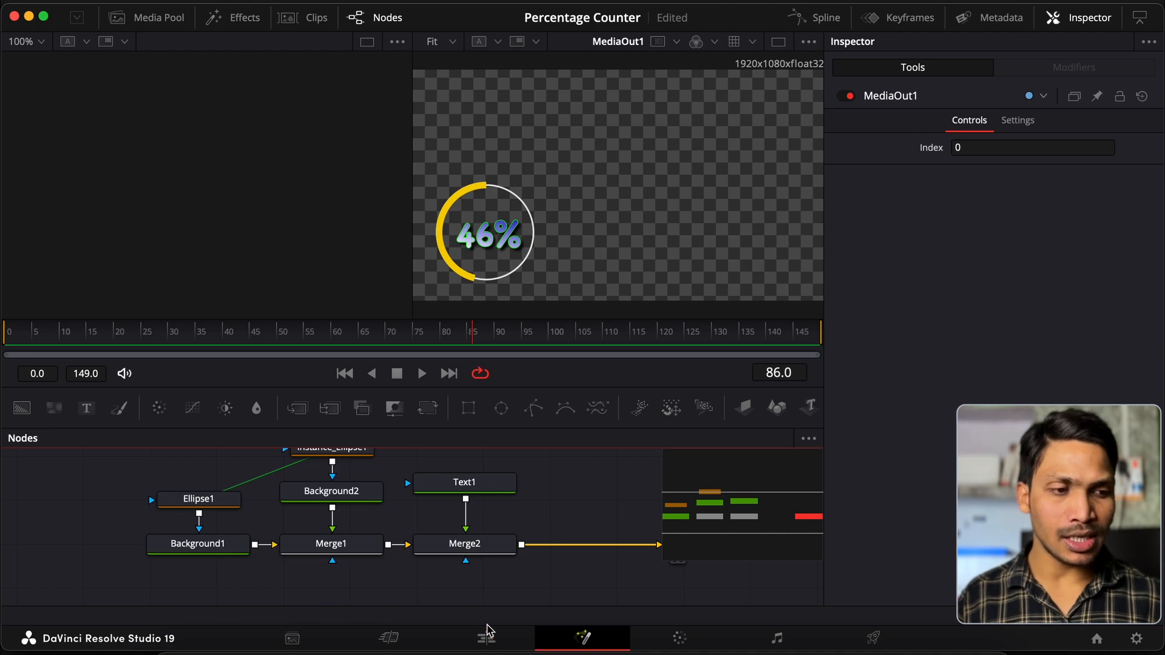
Step: Import IMG_3126.mov into the edit and place it on Video 1 beneath Fusion Composition 1, both starting at 01:00:00:00
click(486, 638)
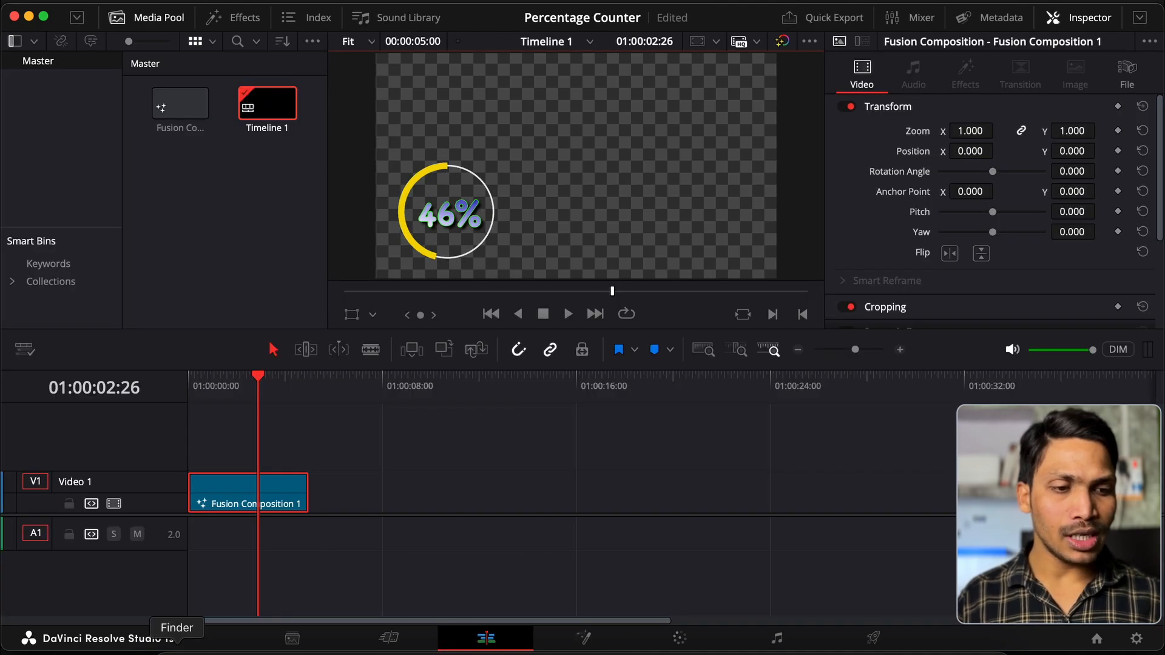
click(177, 648)
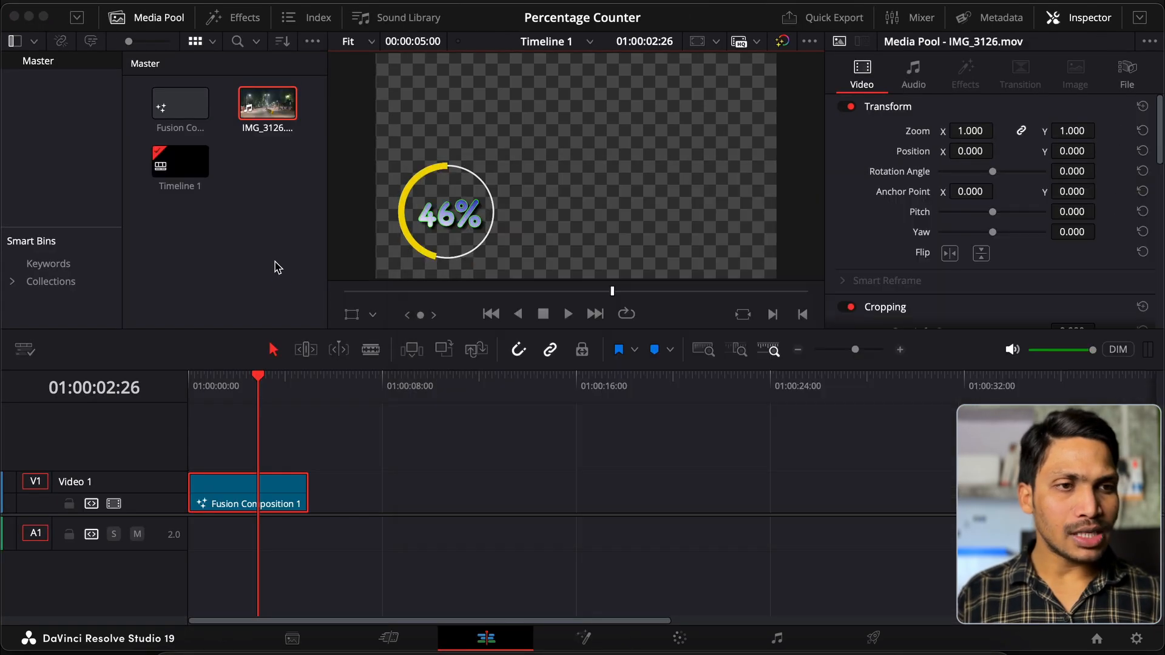
click(278, 267)
drag(268, 105, 276, 465)
drag(389, 488, 267, 489)
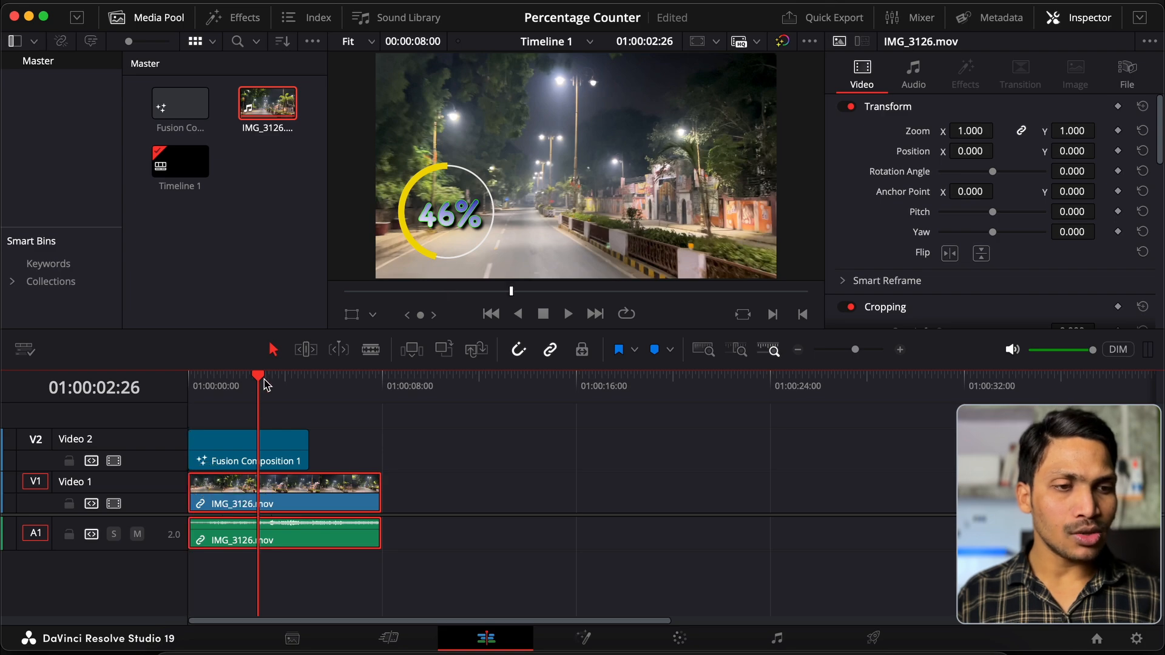
drag(266, 385, 229, 388)
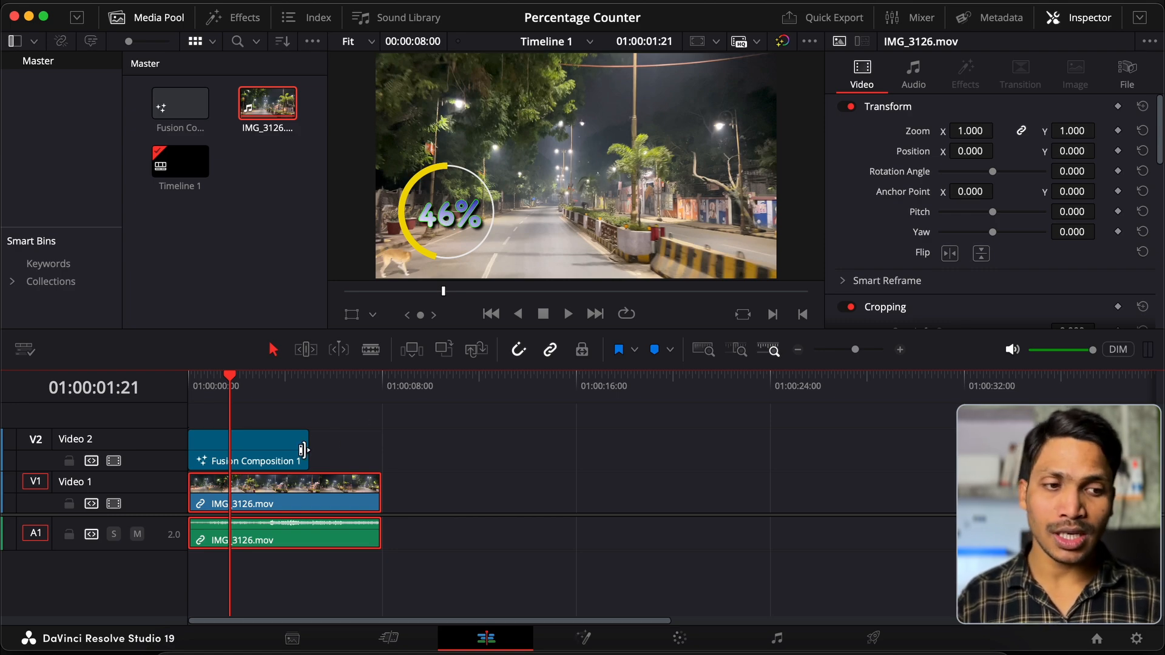
Step: In Fusion Composition 1, add a Background node beside Background1 and mask it with a pasted instance of Ellipse1
click(290, 463)
click(584, 637)
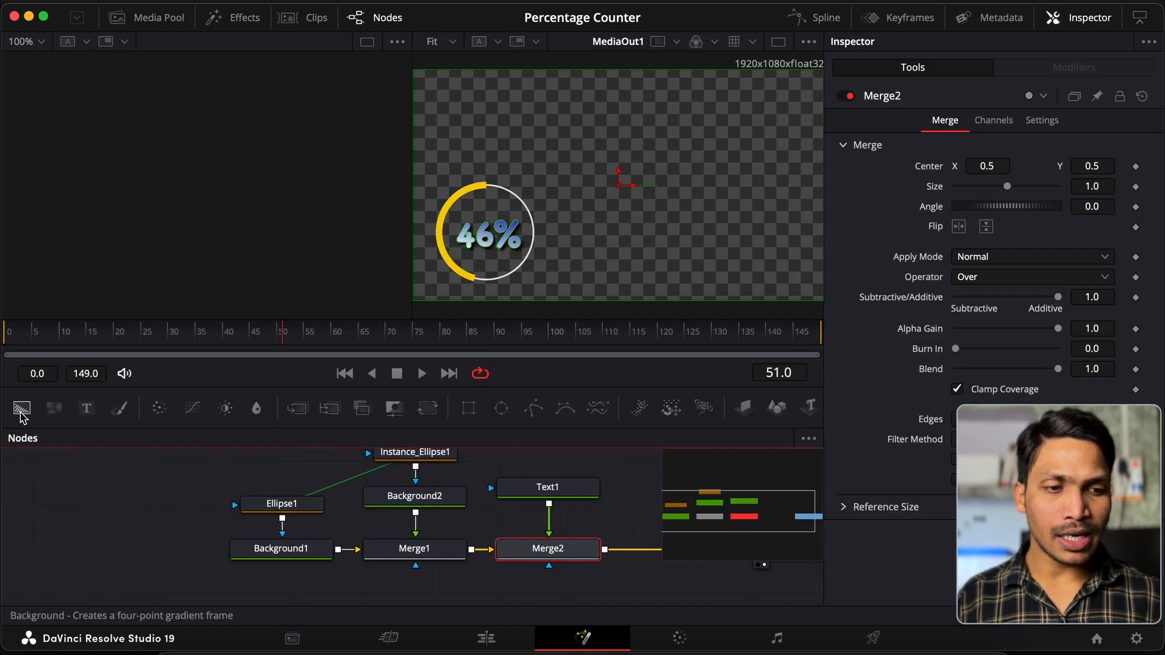
drag(21, 413, 112, 550)
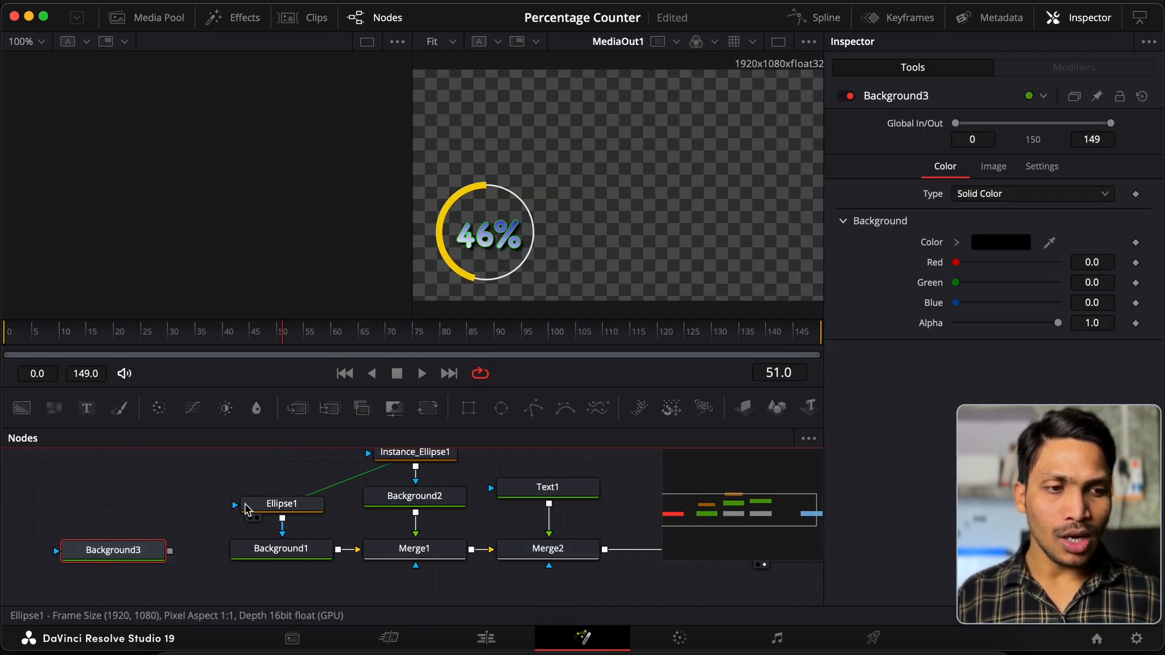
click(247, 509)
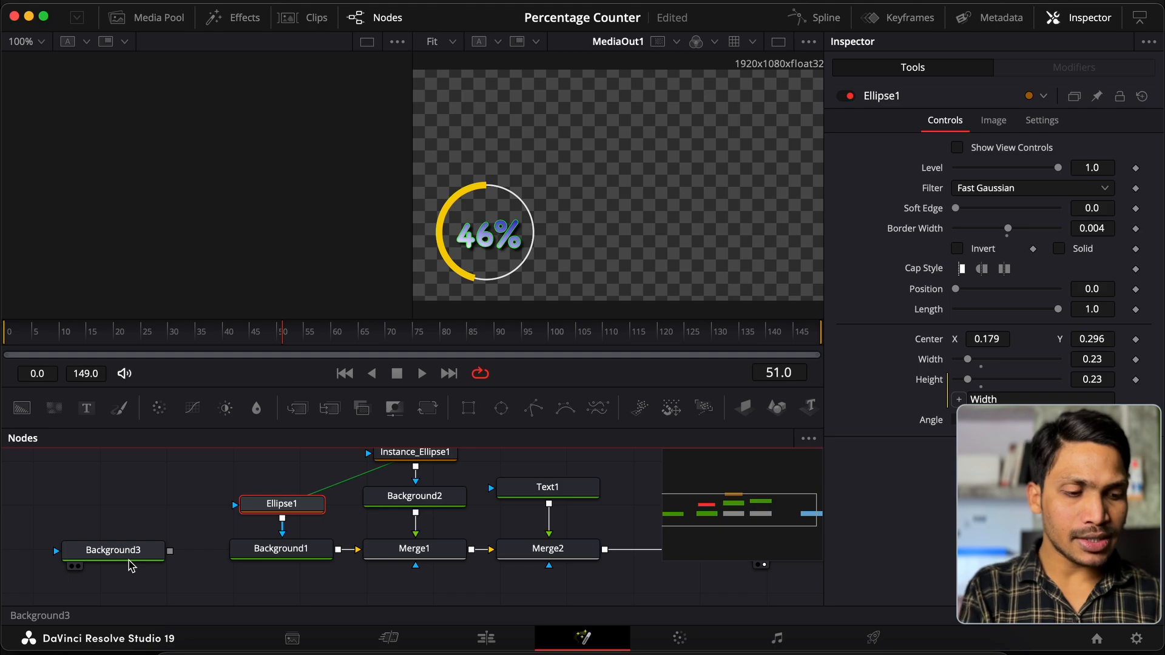
key(super+shift+v)
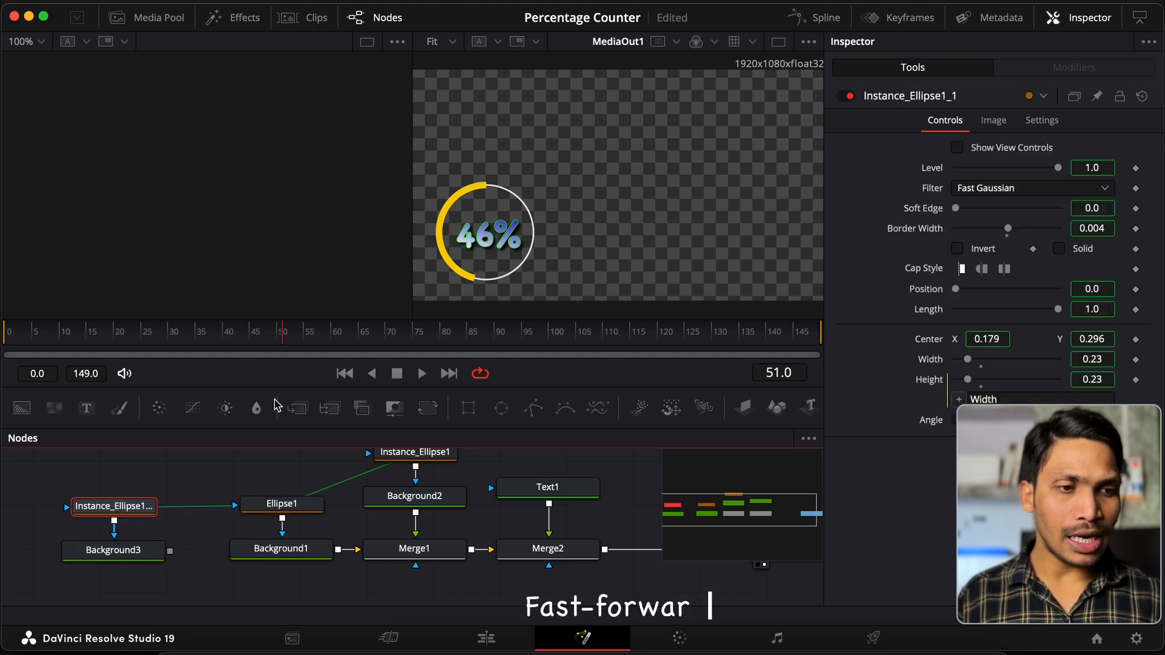
Step: Add a Merge node below Background1, feeding Background3 as its background and Background1 as its foreground, and output it to Merge1
drag(107, 472, 125, 567)
drag(124, 558, 54, 556)
drag(302, 574, 273, 497)
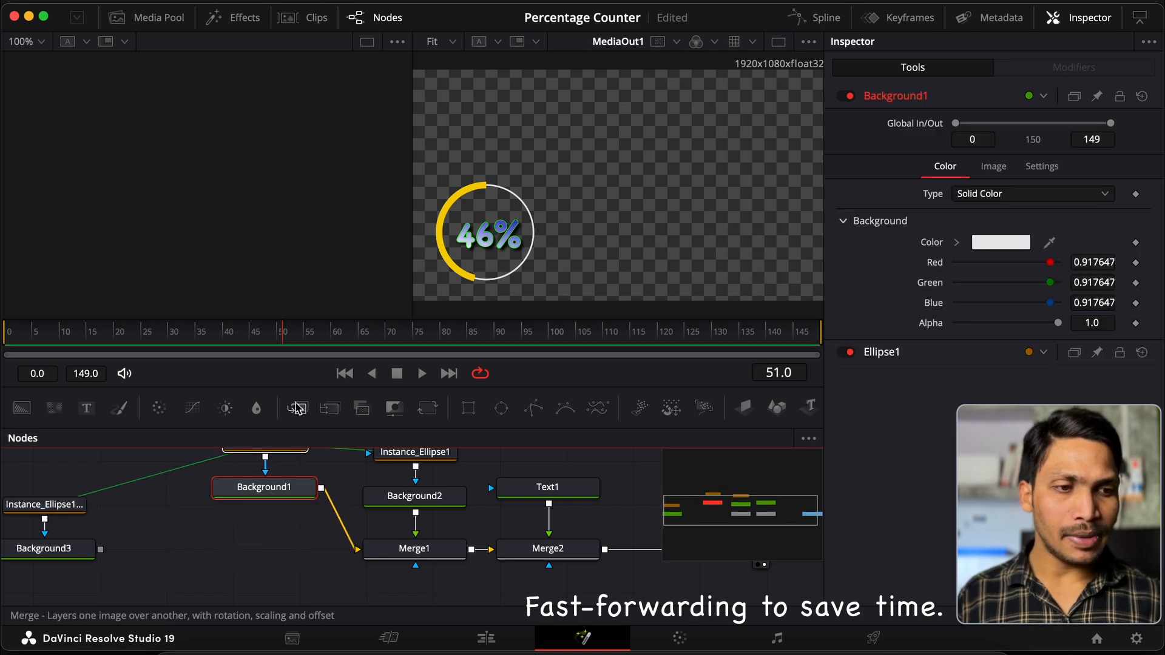
drag(297, 407, 271, 548)
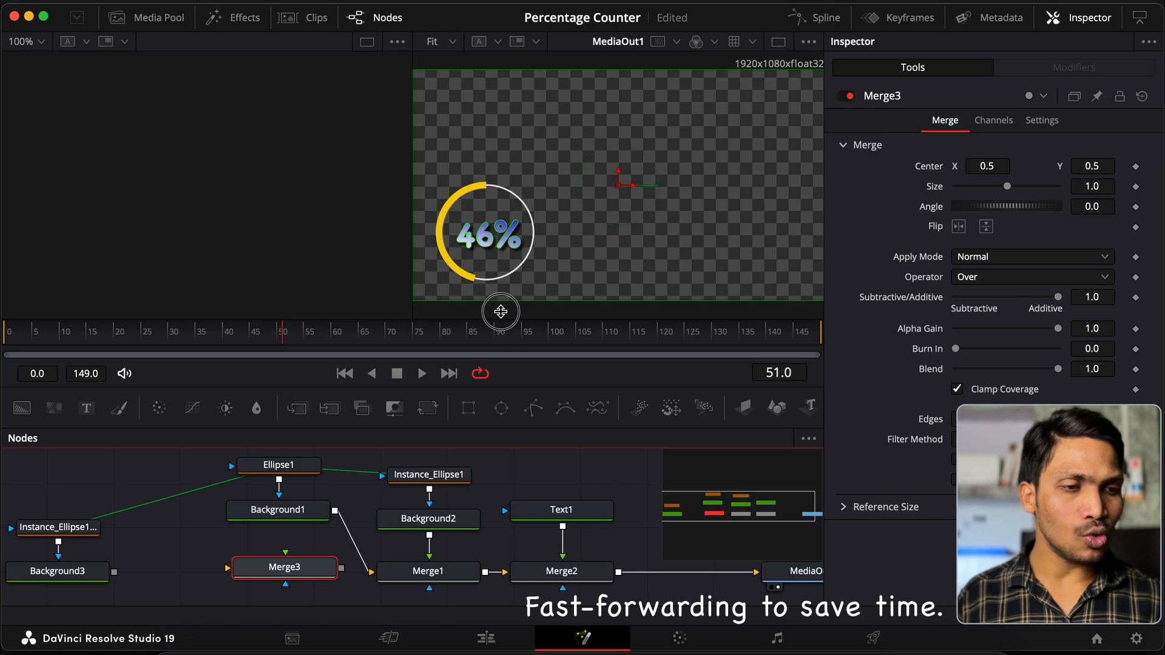
drag(501, 311, 502, 252)
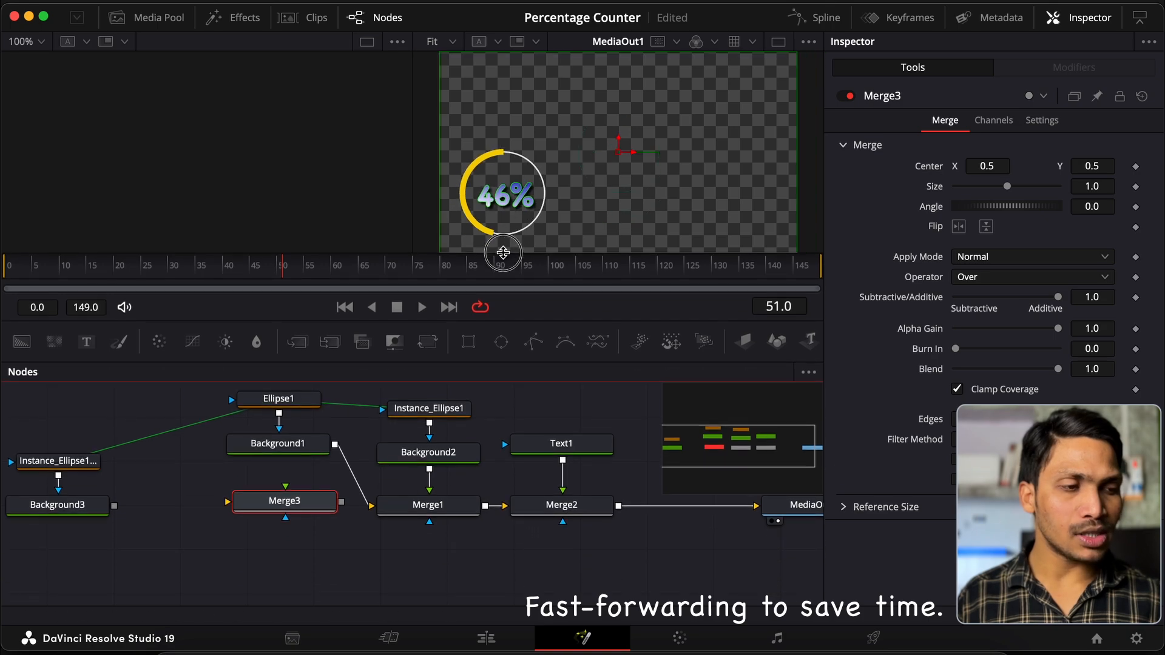
click(1138, 17)
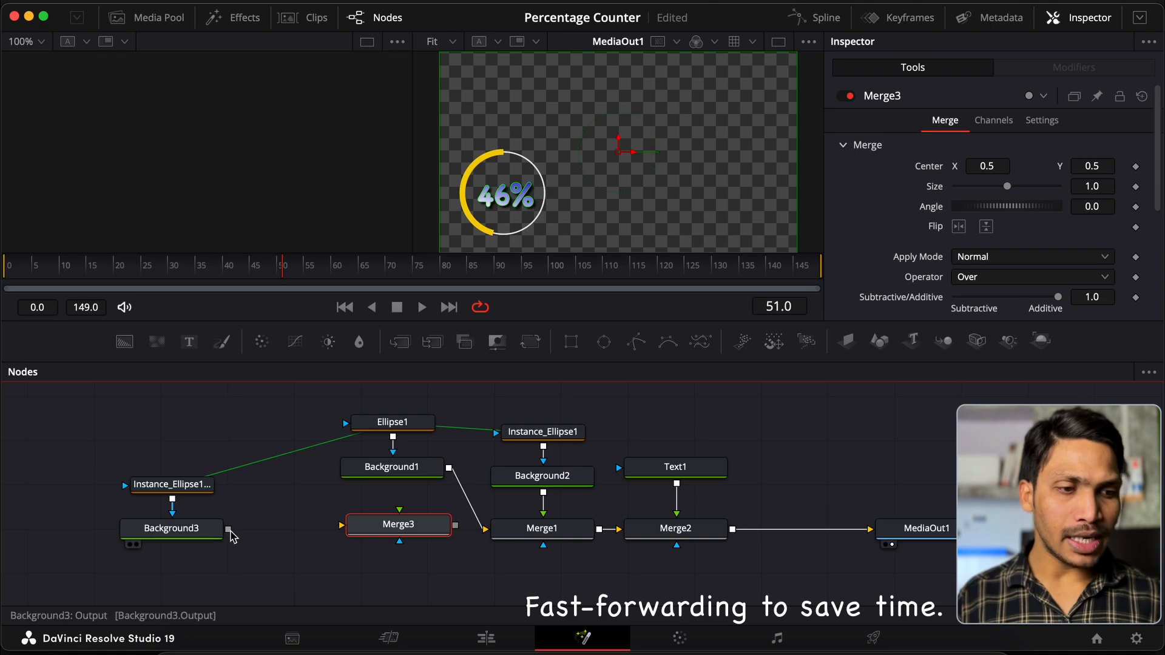
drag(228, 529, 355, 534)
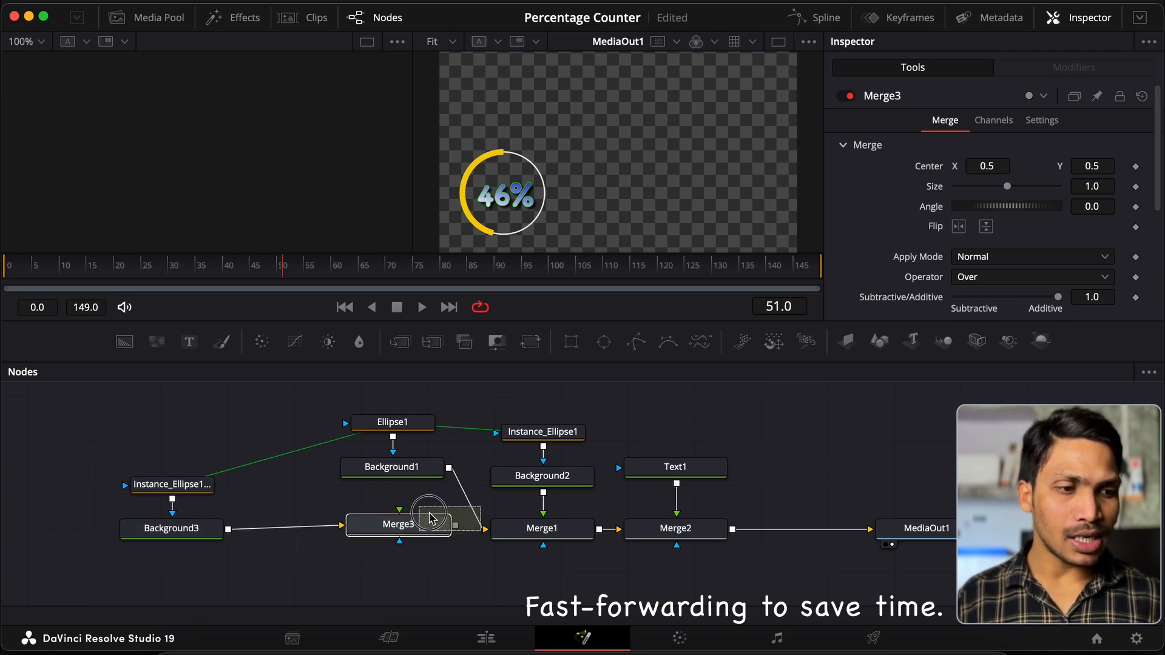
mouse_move(483, 537)
mouse_down()
mouse_move(466, 520)
mouse_move(394, 513)
mouse_move(486, 529)
mouse_up()
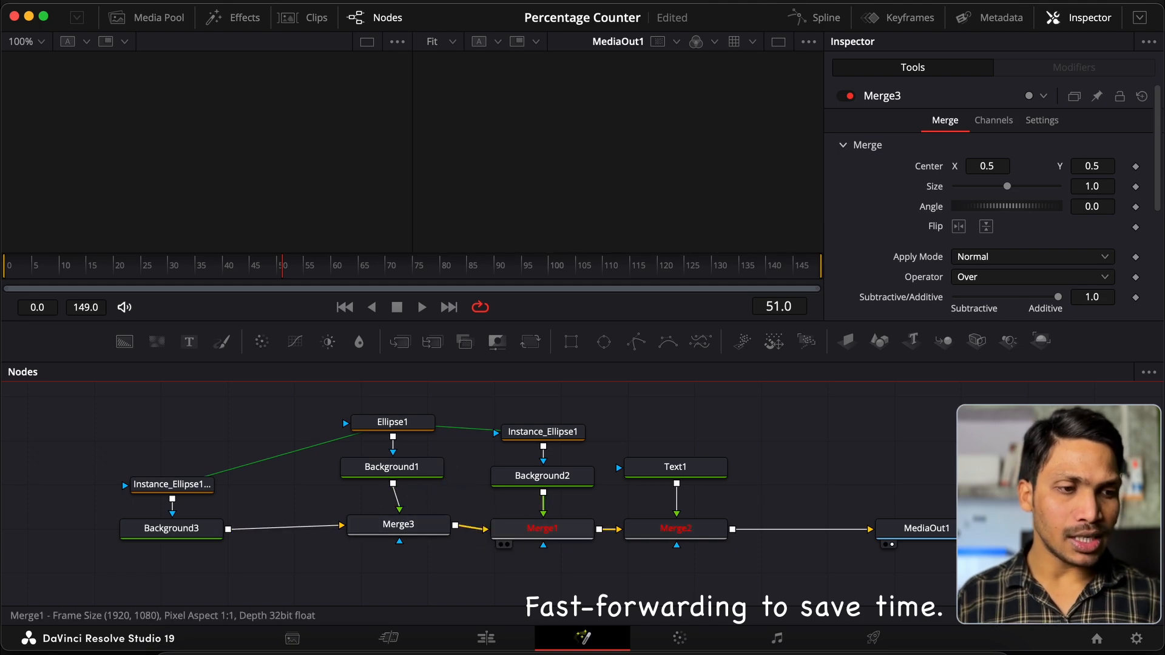
Step: Deinstance Border Width and Solid on Background3's ellipse mask and turn on Solid
click(180, 490)
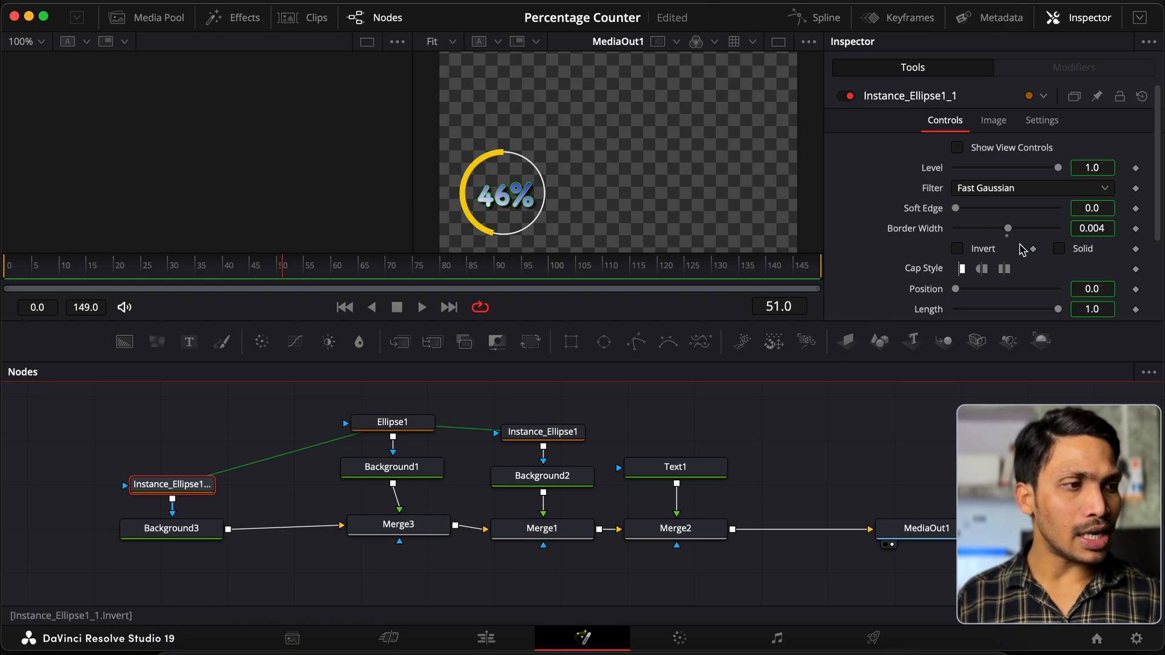
right_click(917, 229)
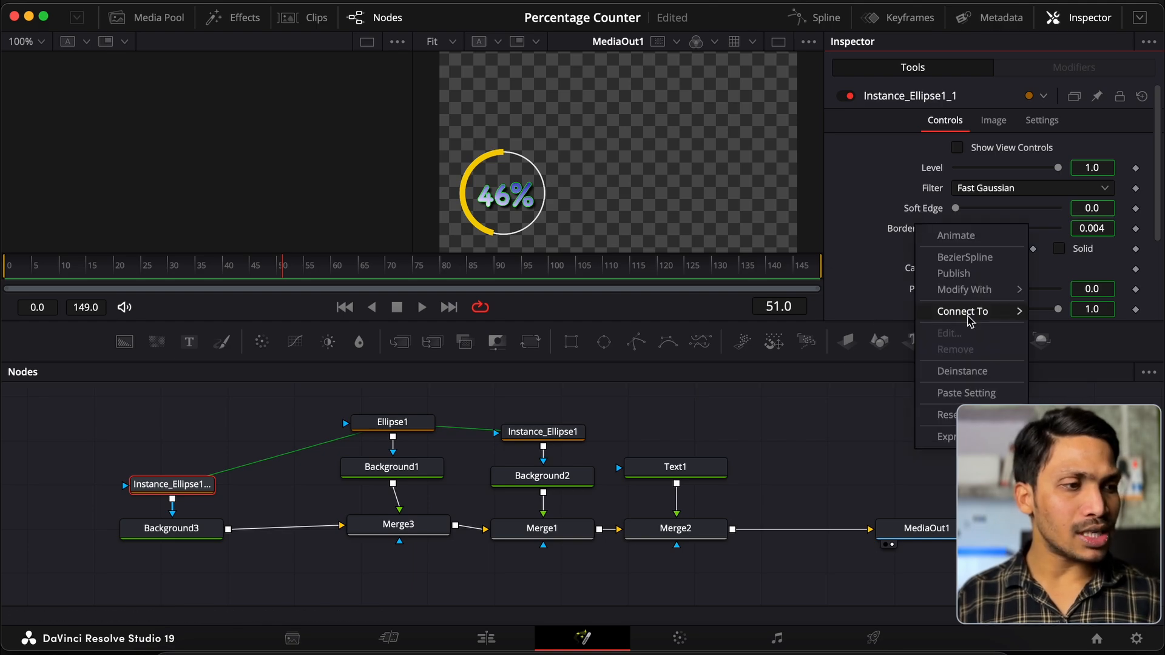
click(957, 372)
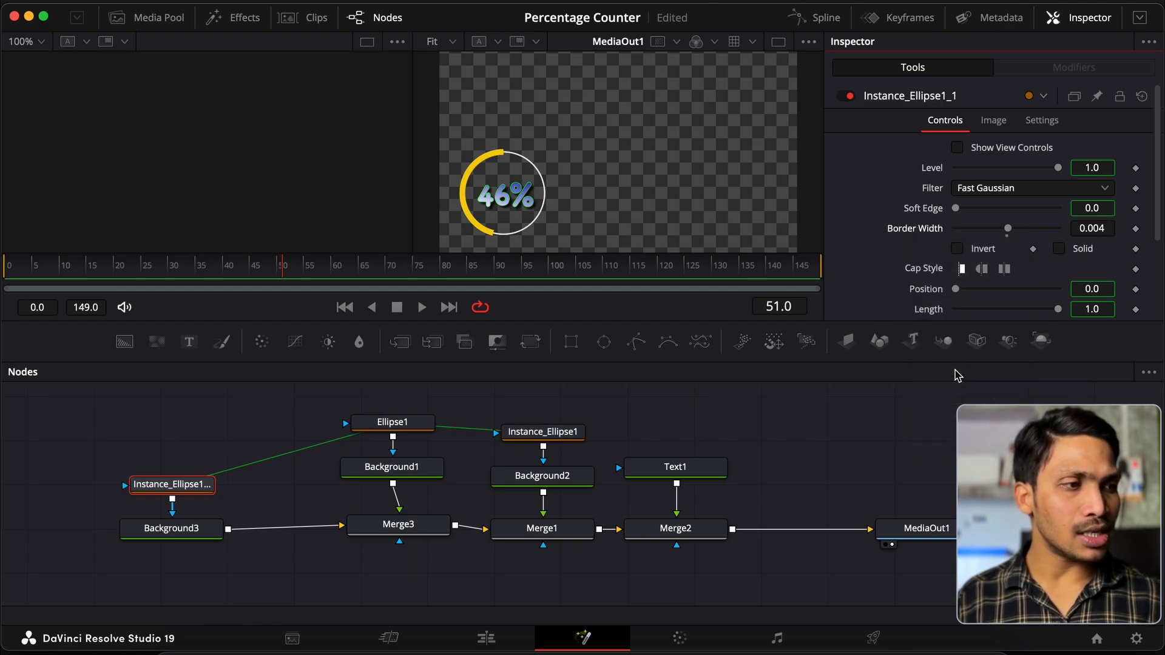
right_click(1086, 251)
click(1090, 396)
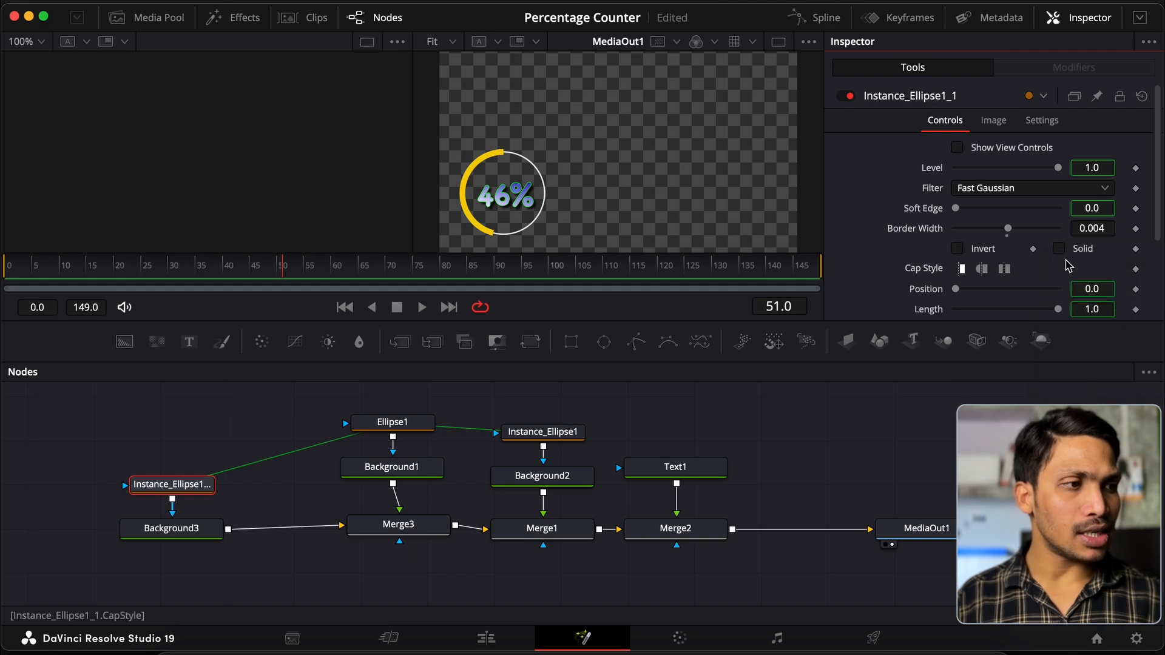
click(1058, 249)
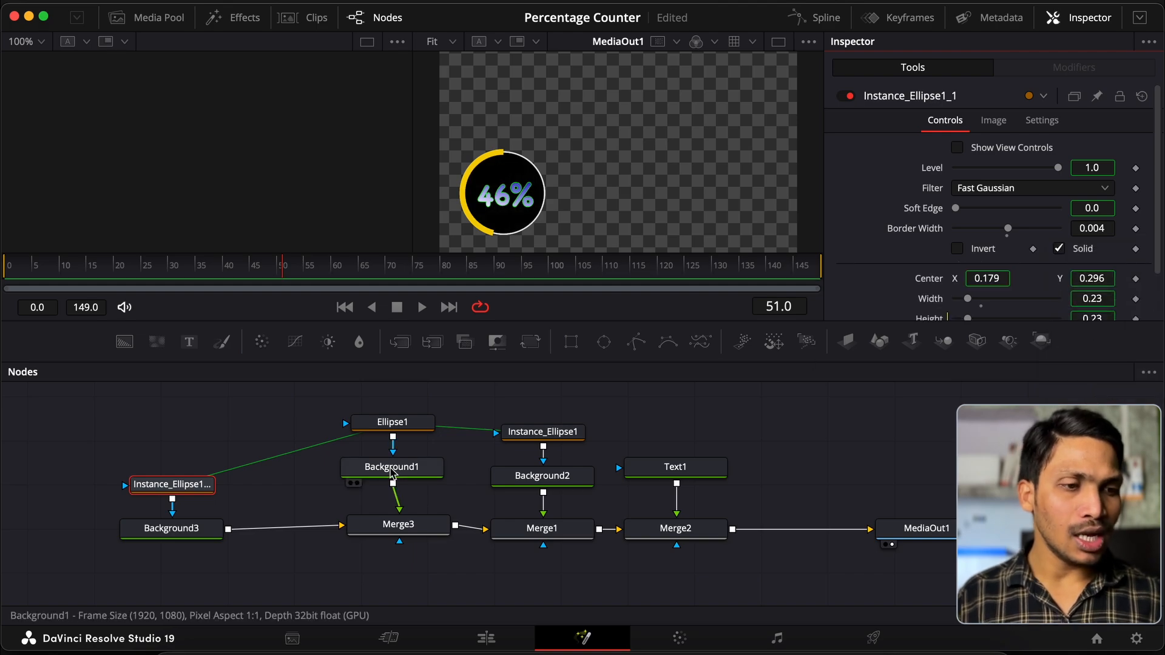
Step: Set Background3's solid color to a dark grey with red, green and blue at 0.341176
click(196, 529)
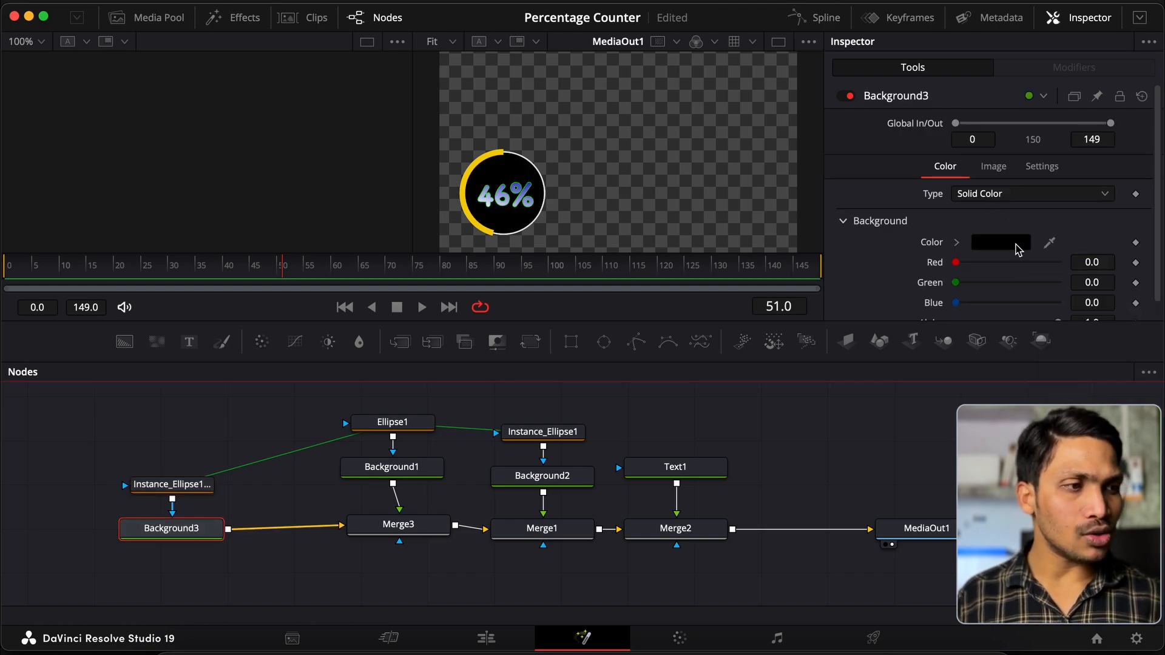
click(1018, 246)
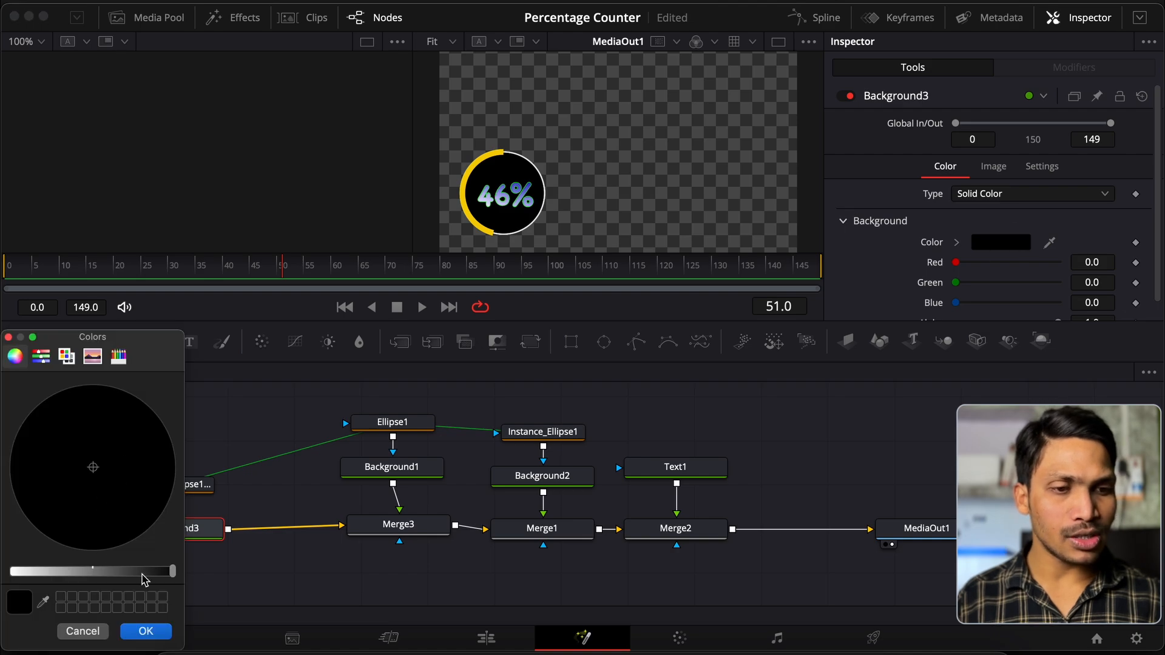
drag(144, 579, 124, 579)
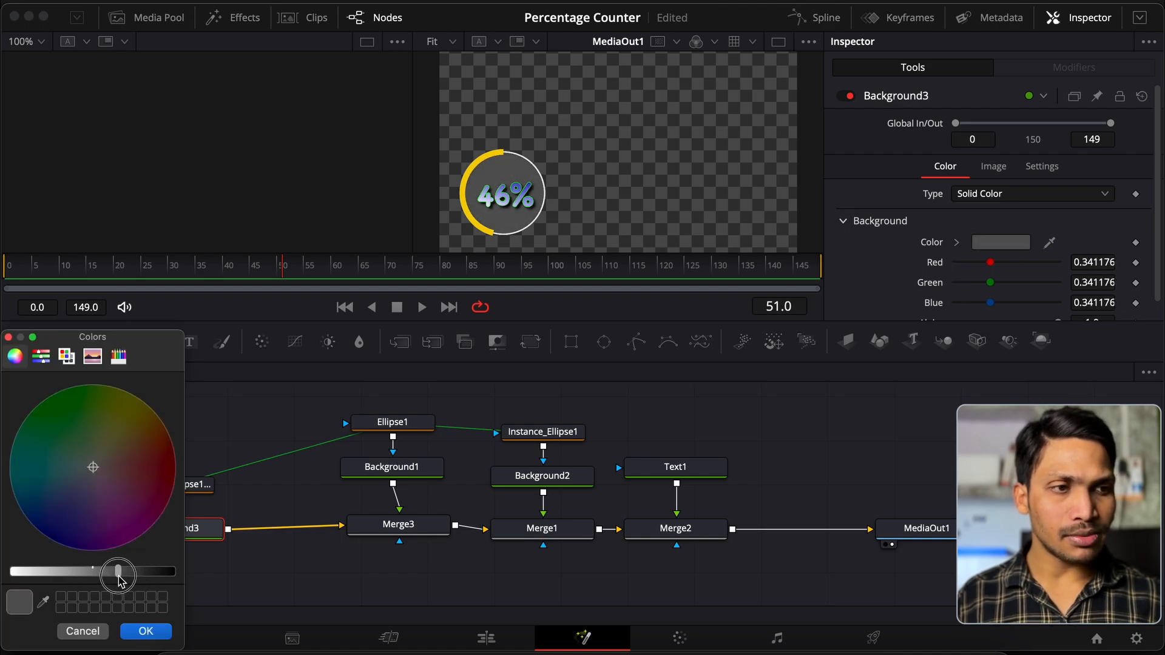
click(146, 632)
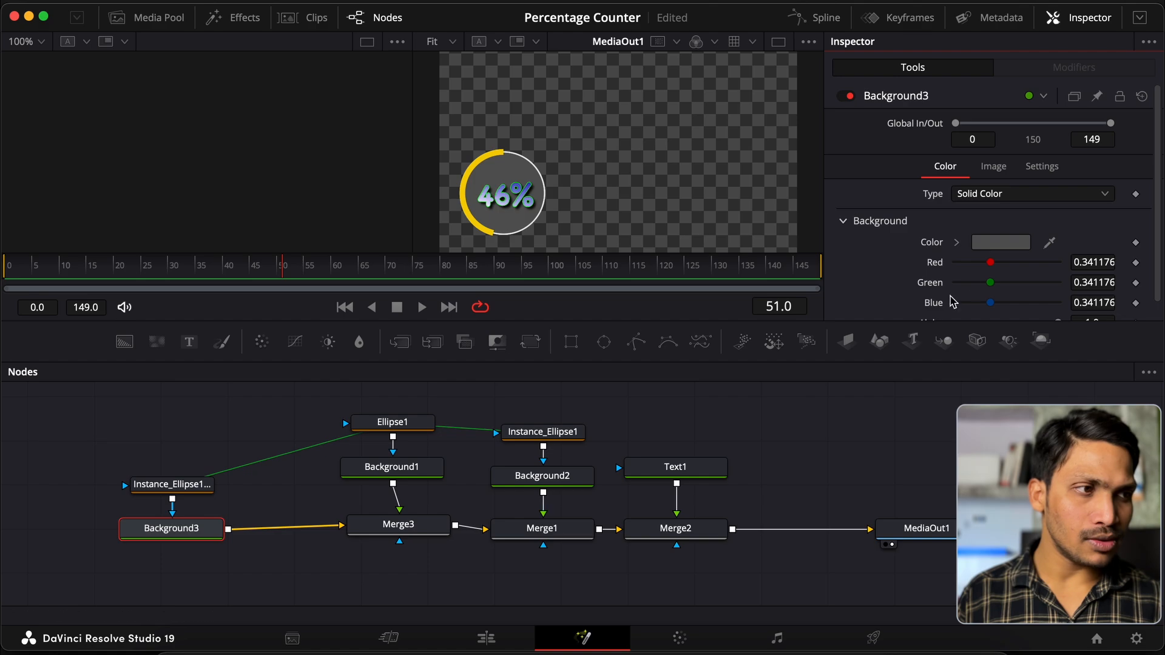
Step: Move the MediaOut1 node closer to Merge2 in the node graph
click(1137, 21)
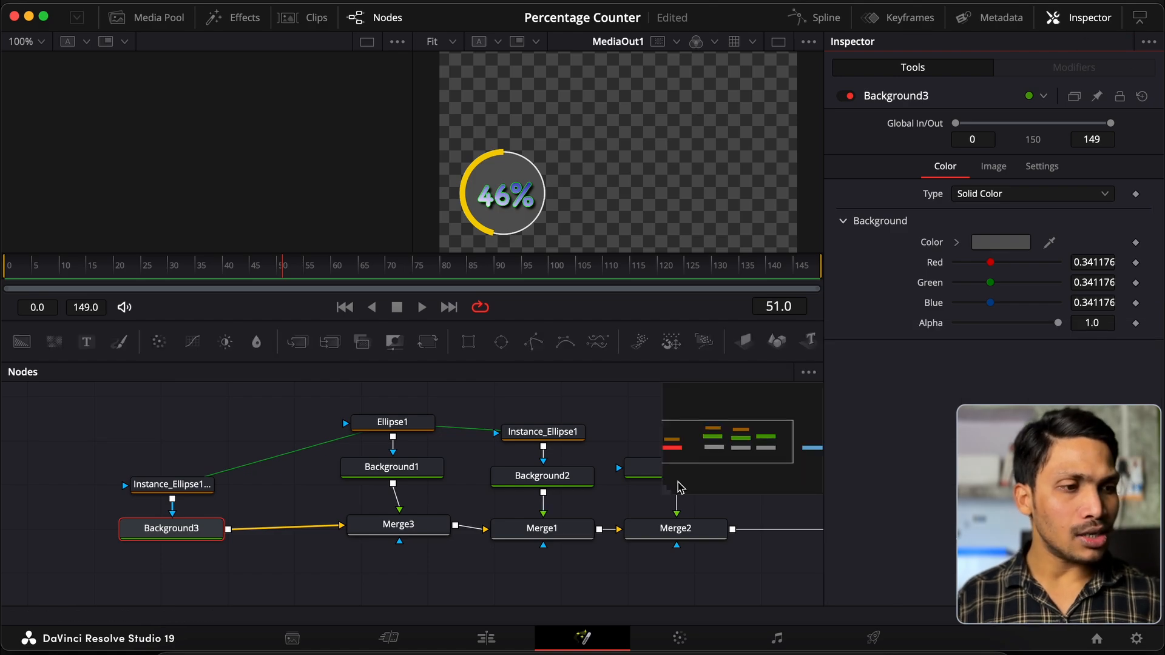
scroll(678, 485, right, 5)
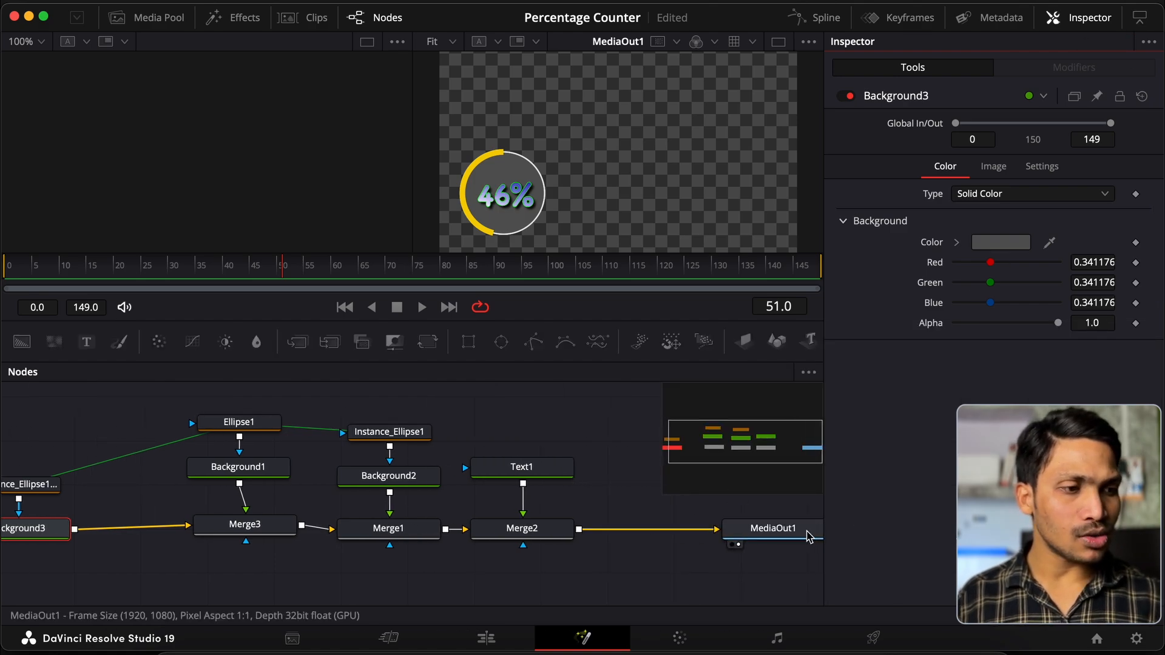
drag(806, 533, 694, 540)
click(693, 537)
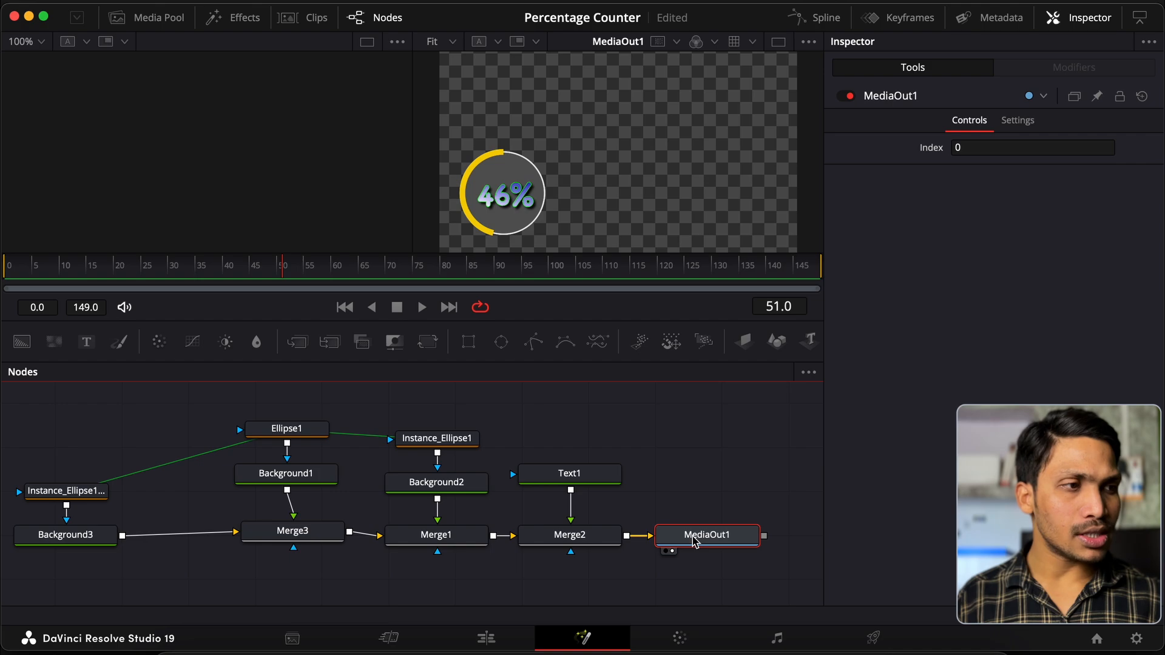
Step: Deinstance Width and Height on Background3's ellipse mask and enlarge its Width to about 0.315
click(84, 541)
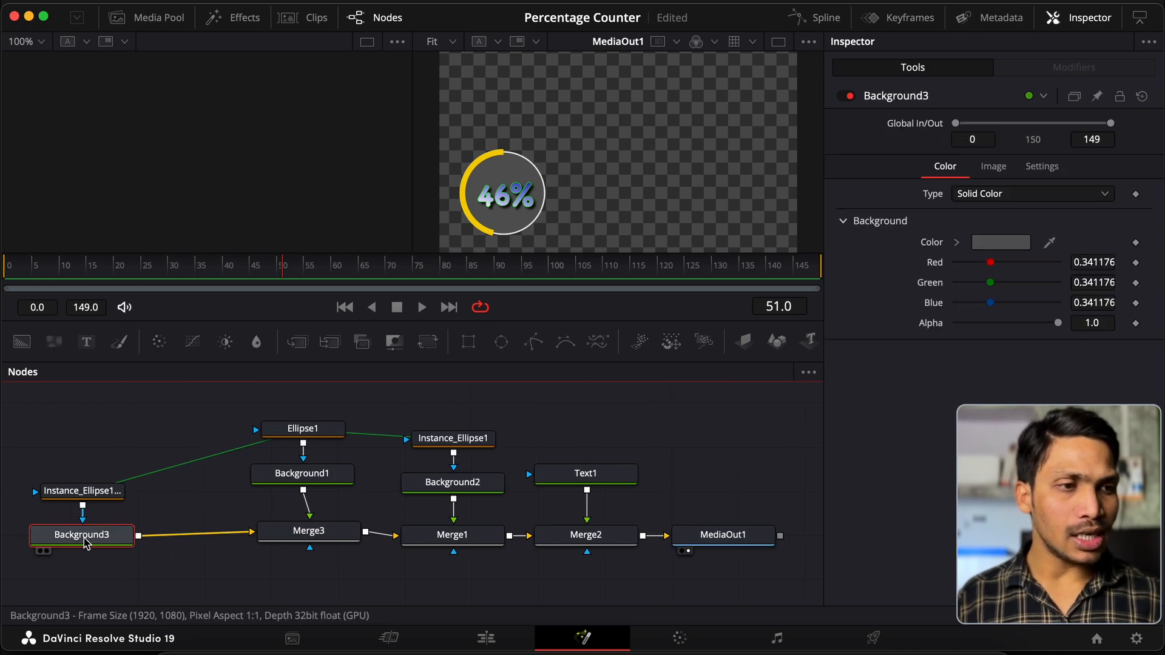
click(82, 491)
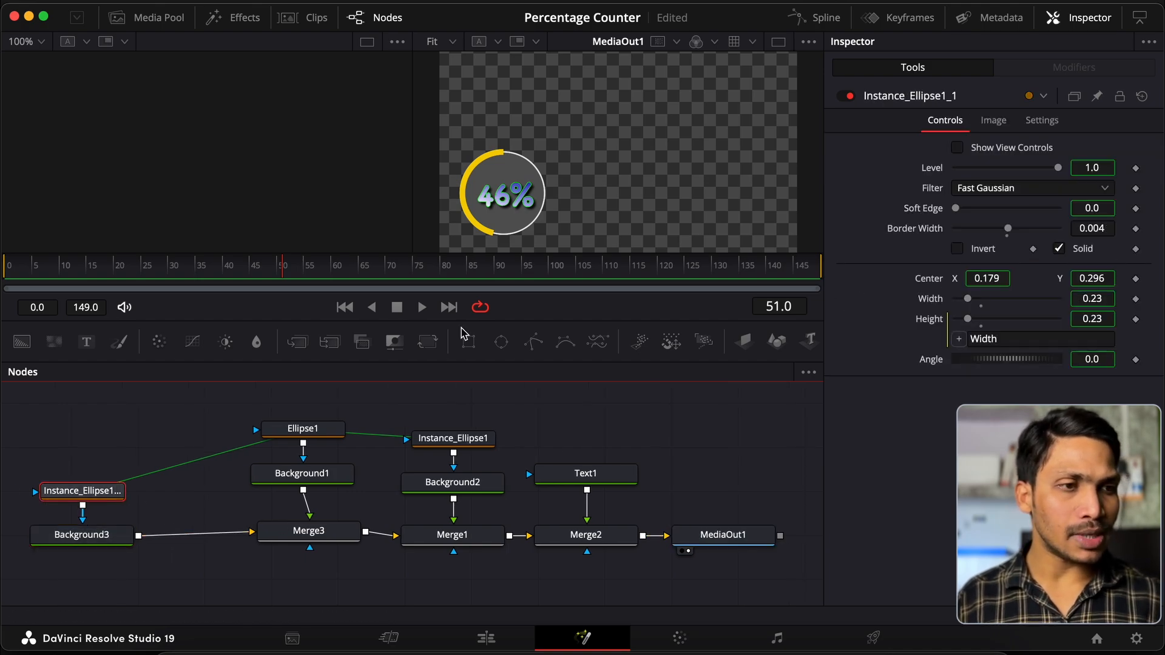
right_click(931, 303)
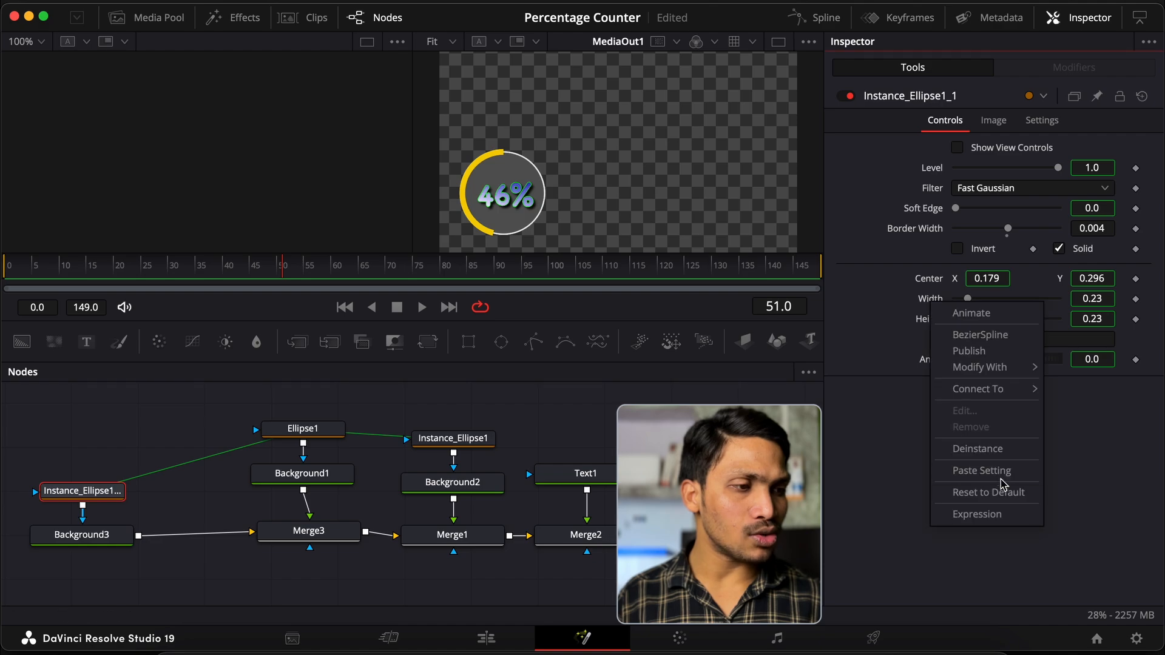
click(965, 449)
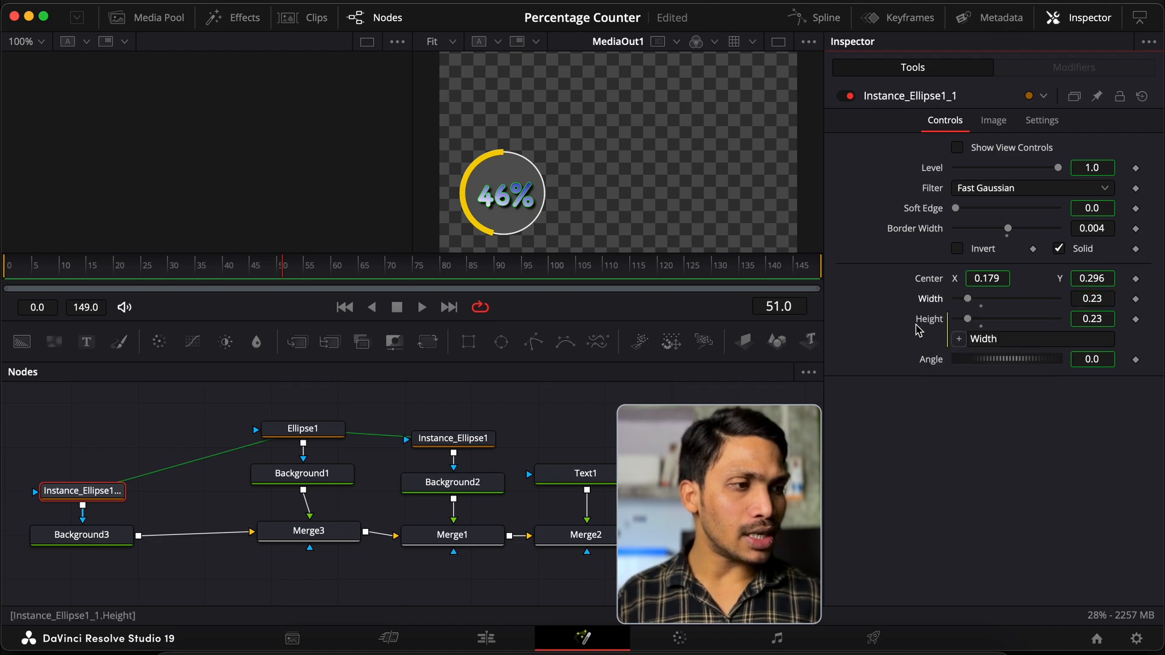
right_click(923, 322)
click(977, 470)
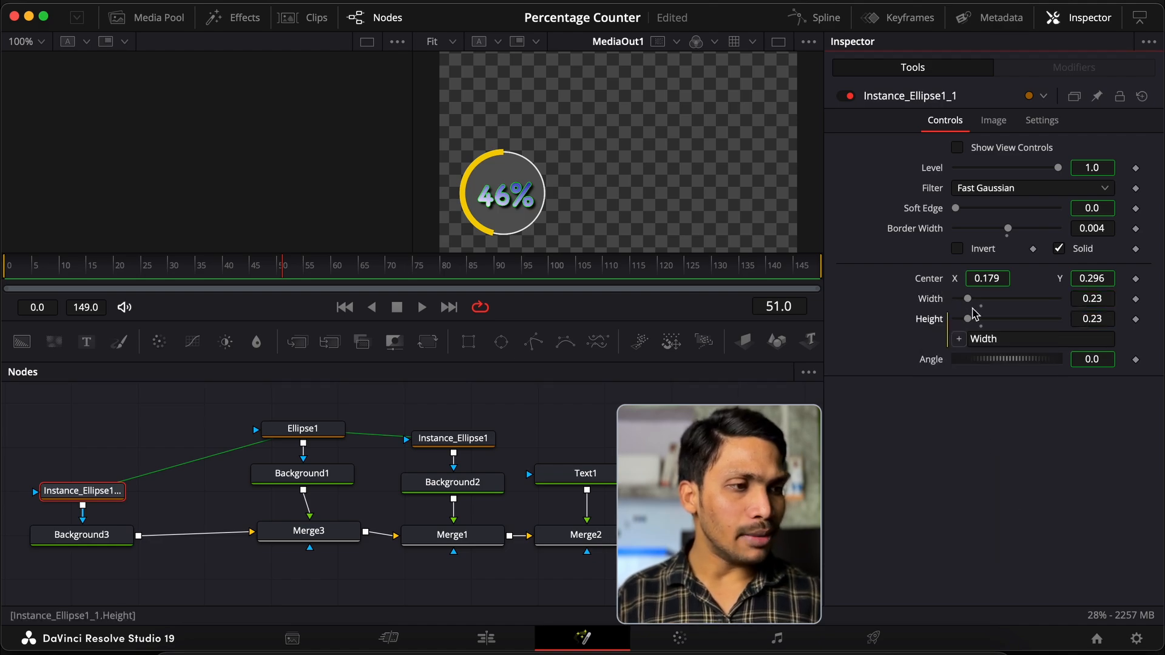
drag(968, 301, 973, 304)
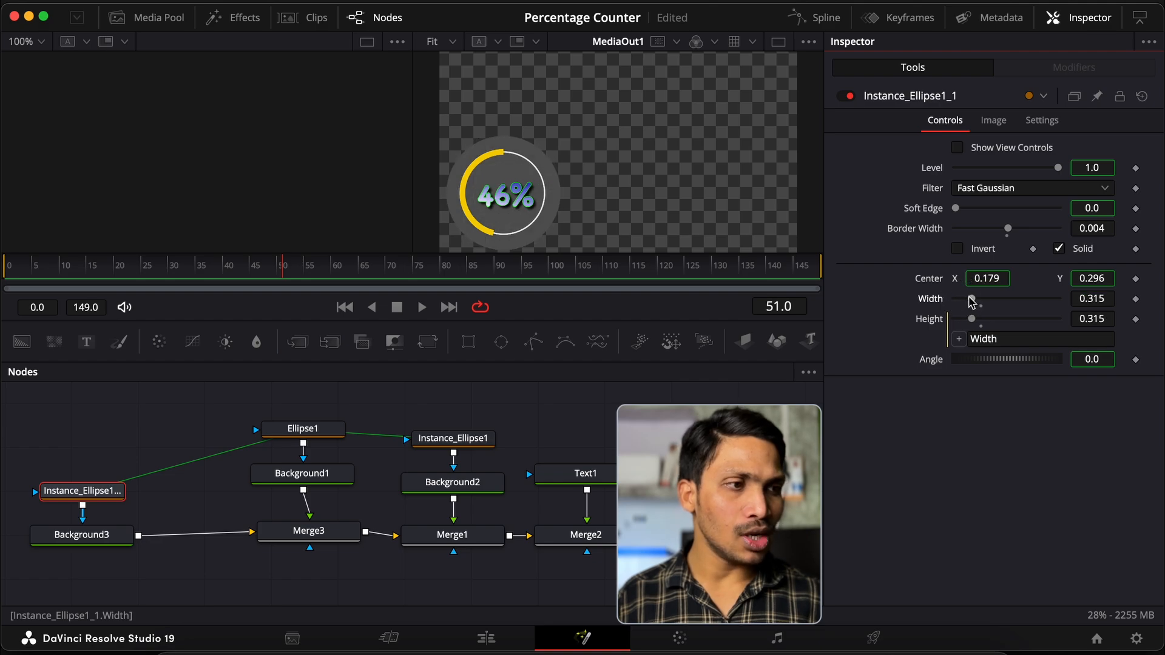
Step: Deinstance the backdrop mask's Soft Edge, set it to about 0.0362, and reduce the mask's Width to about 0.236
right_click(928, 209)
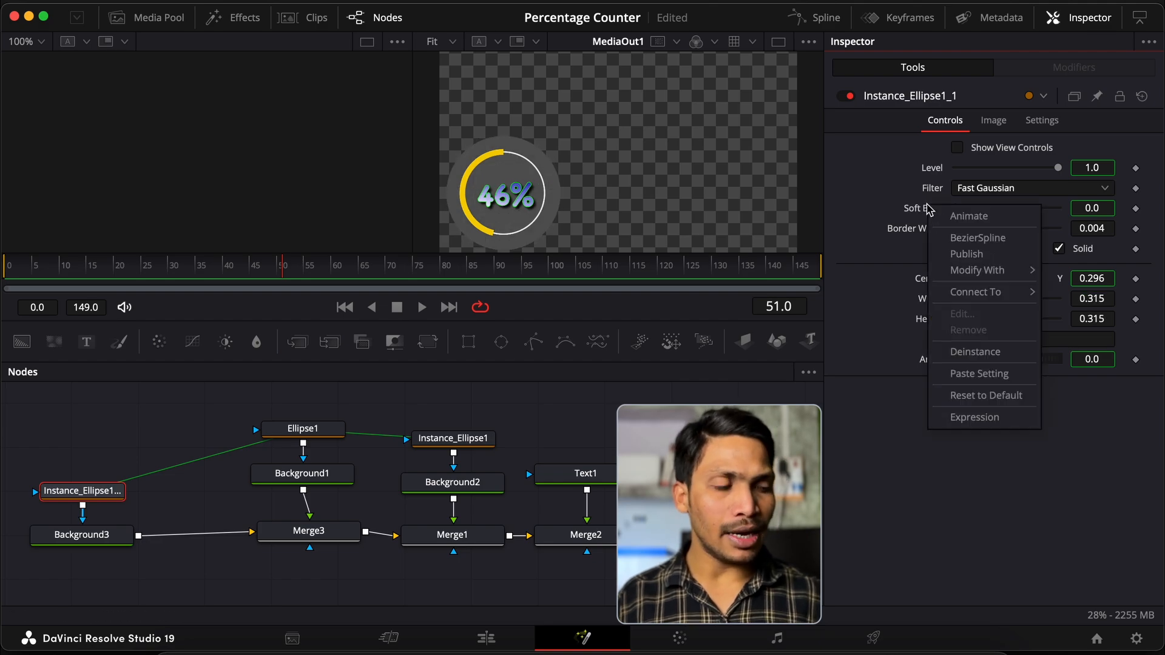
click(970, 352)
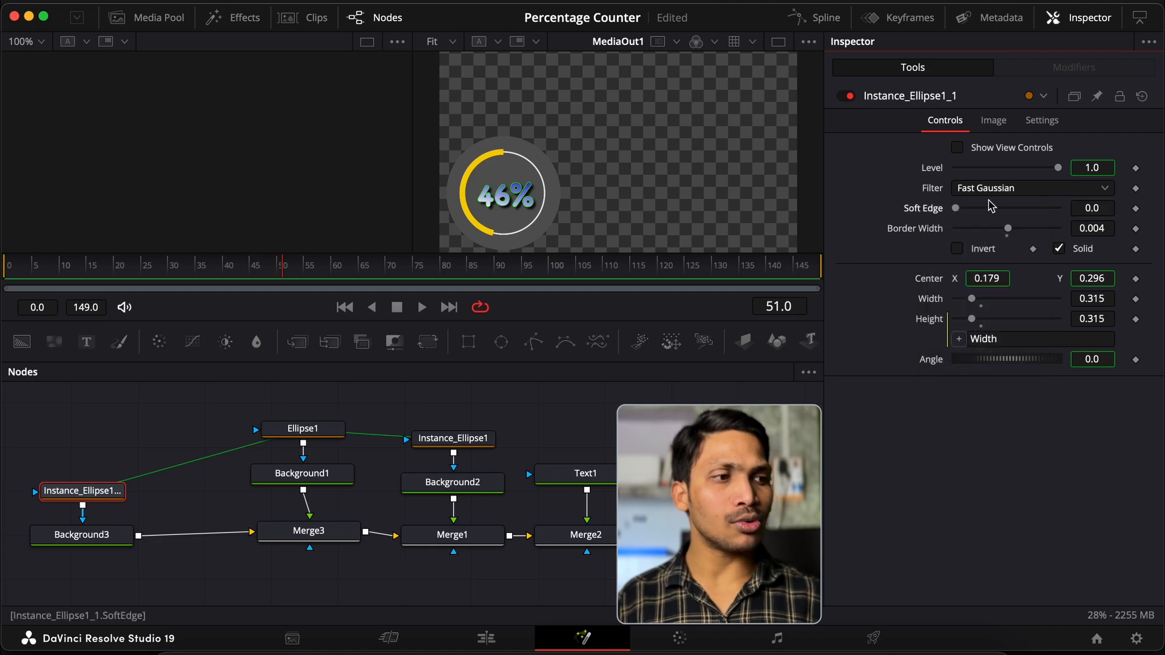
drag(958, 211, 977, 211)
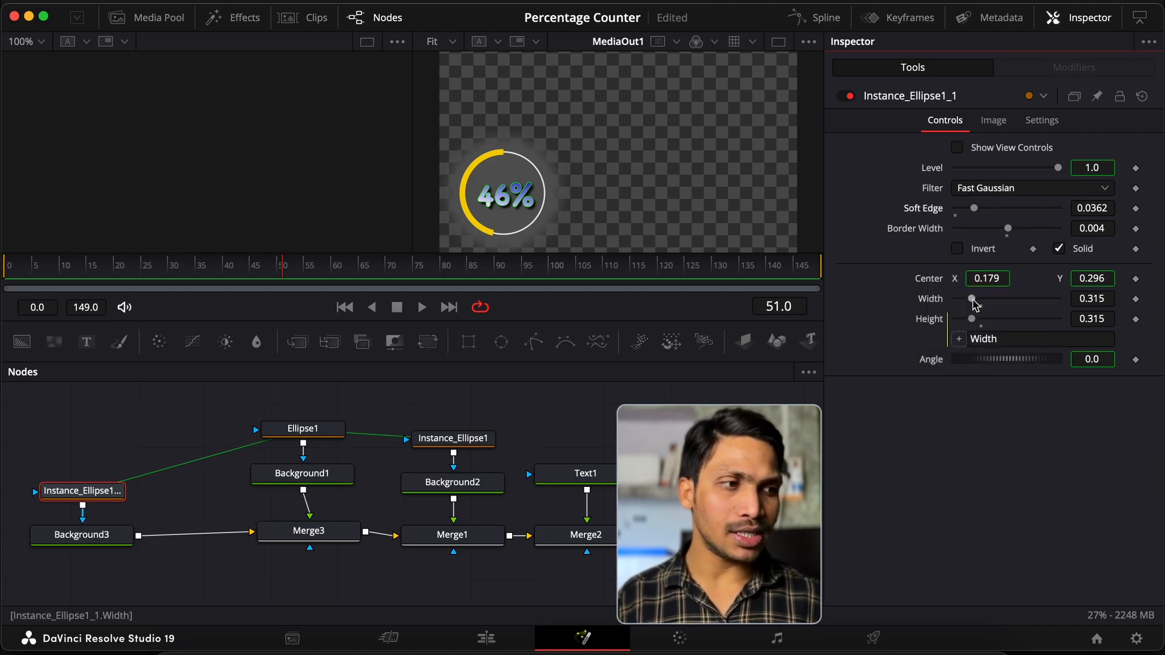
drag(972, 300, 968, 300)
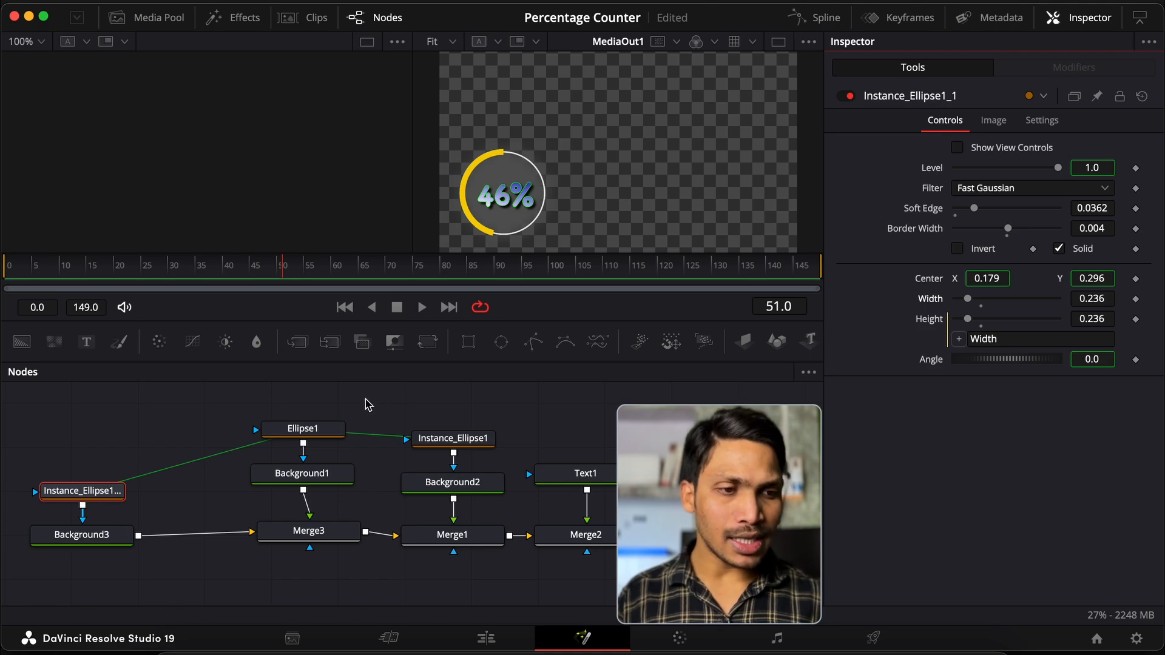
Step: Reduce the Border Width of the Instance_Ellipse1 arc mask to about 0.003 and set its Percentage to 71
click(455, 438)
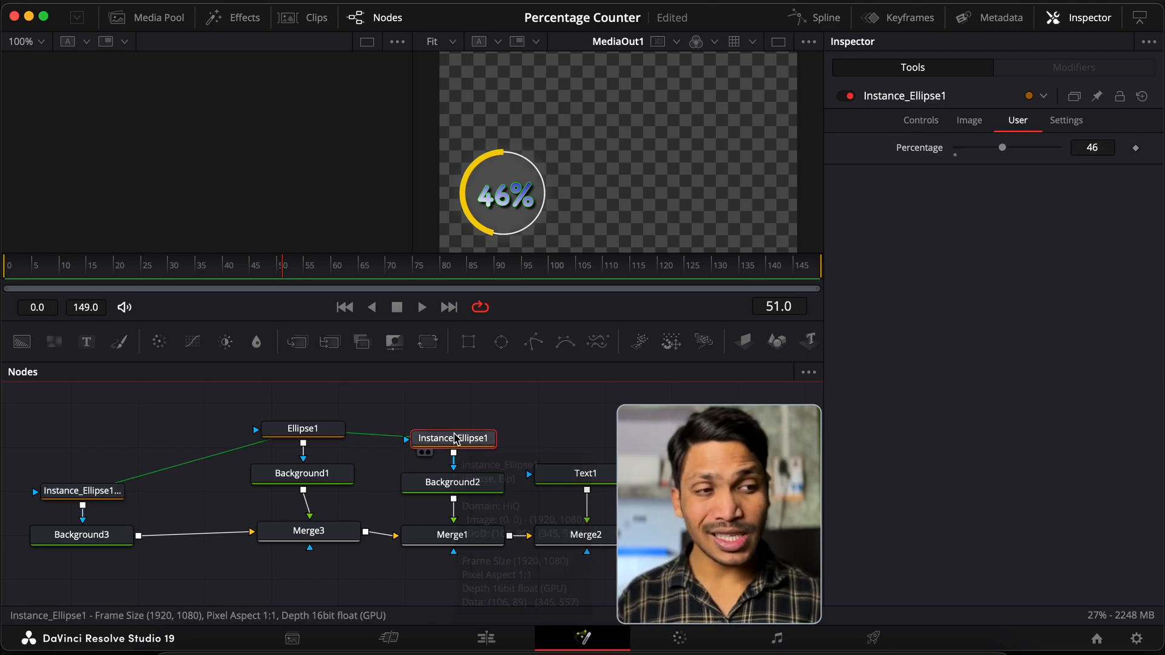
click(922, 120)
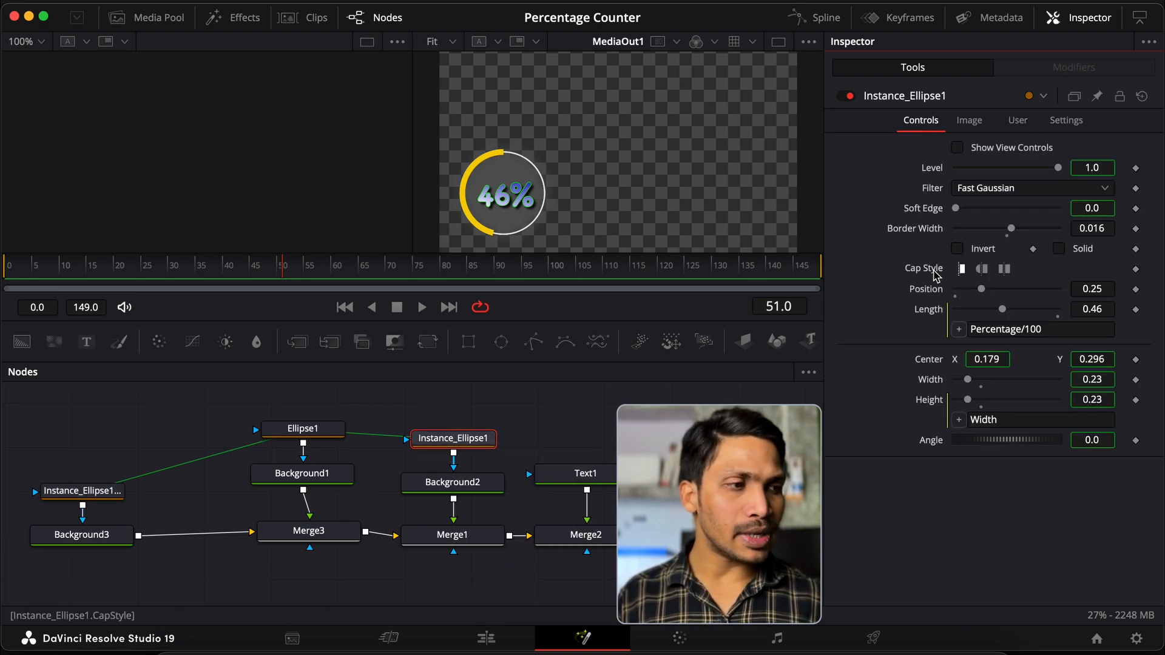
drag(1012, 232, 1010, 234)
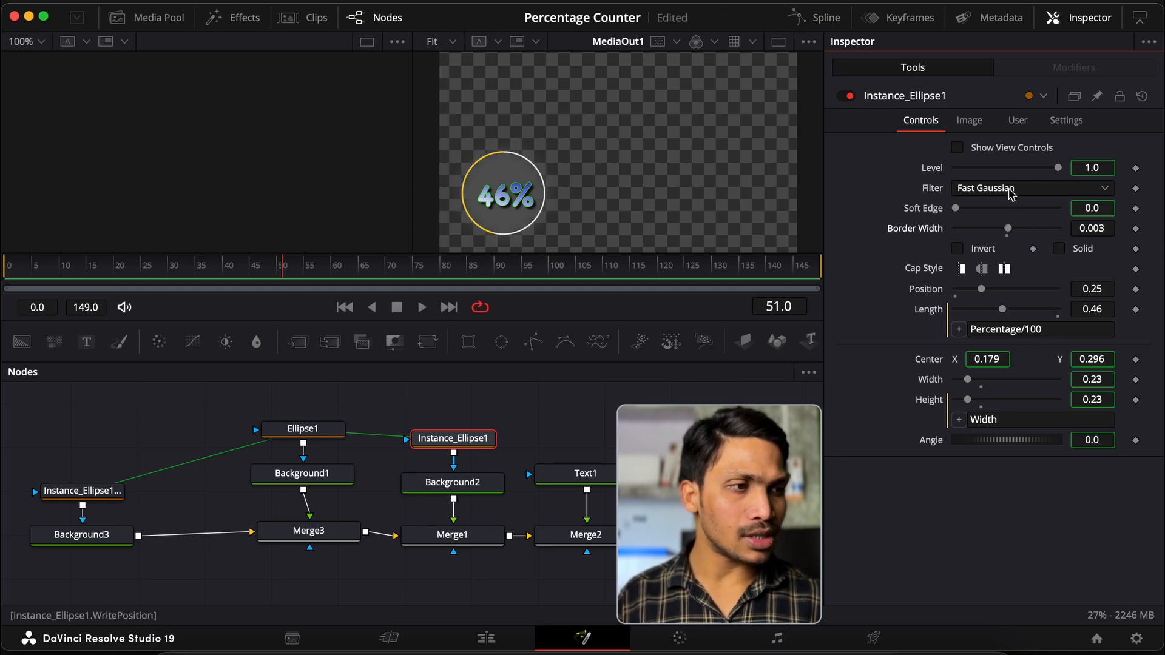
click(1017, 120)
drag(1003, 150, 1030, 159)
Step: Increase the Border Width of Ellipse1, the white ring's mask, to about 0.025
click(322, 429)
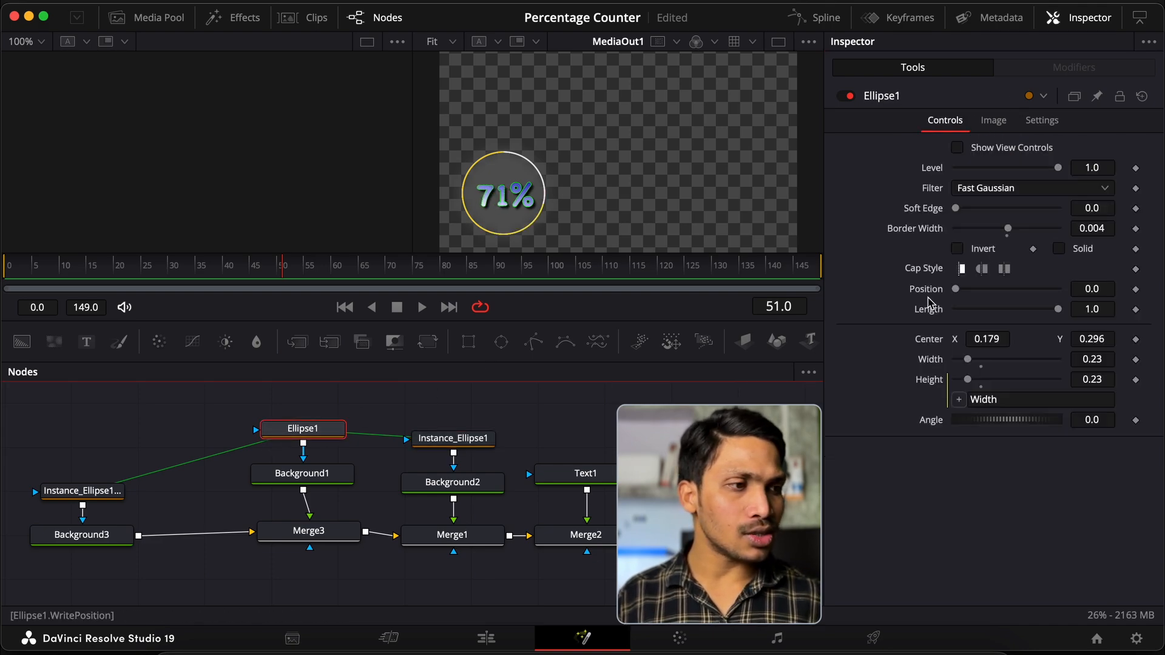
drag(1009, 229, 1015, 233)
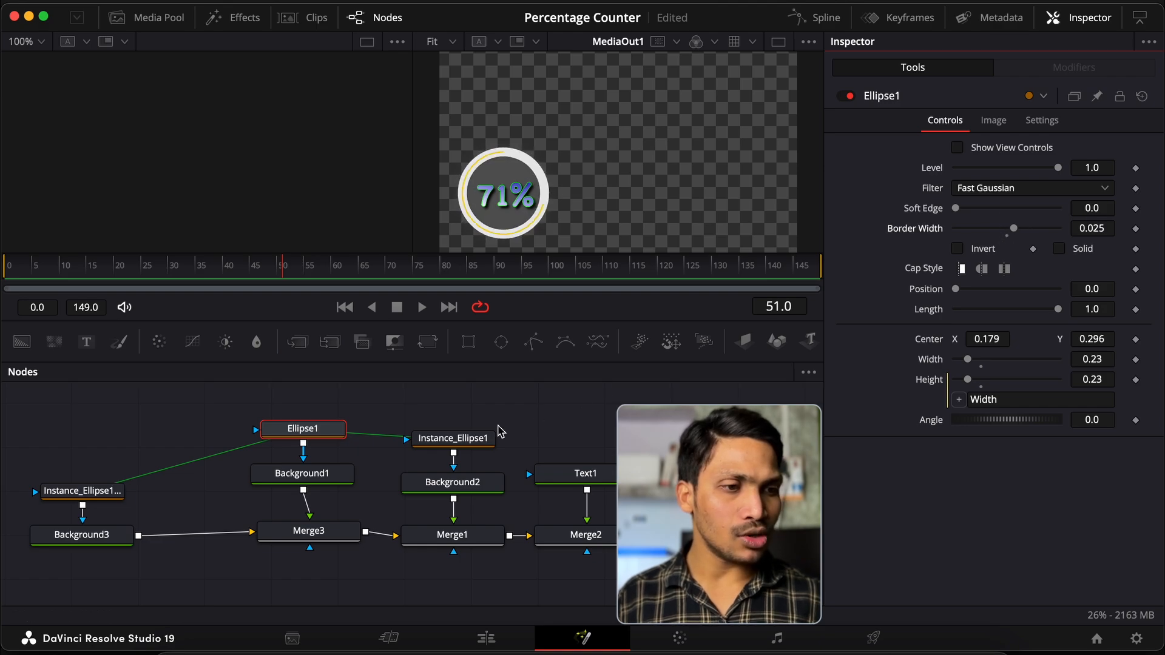
Step: Reinstance the Border Width of the Instance_Ellipse1 arc mask and set its Percentage to 38
click(455, 438)
click(922, 128)
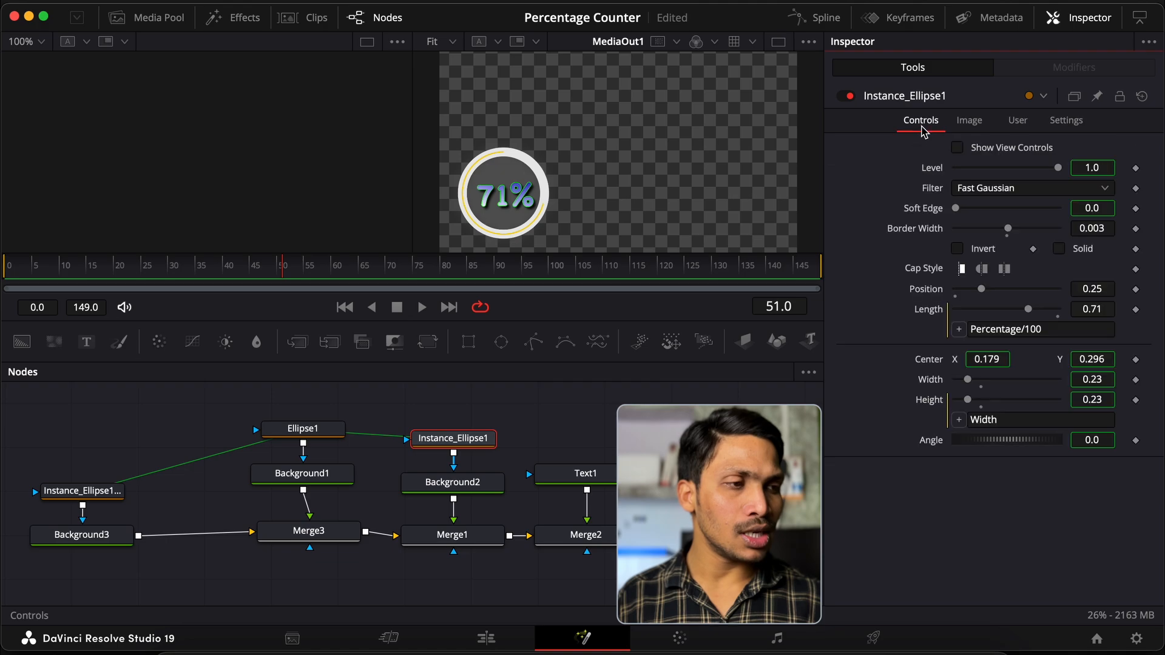
right_click(922, 228)
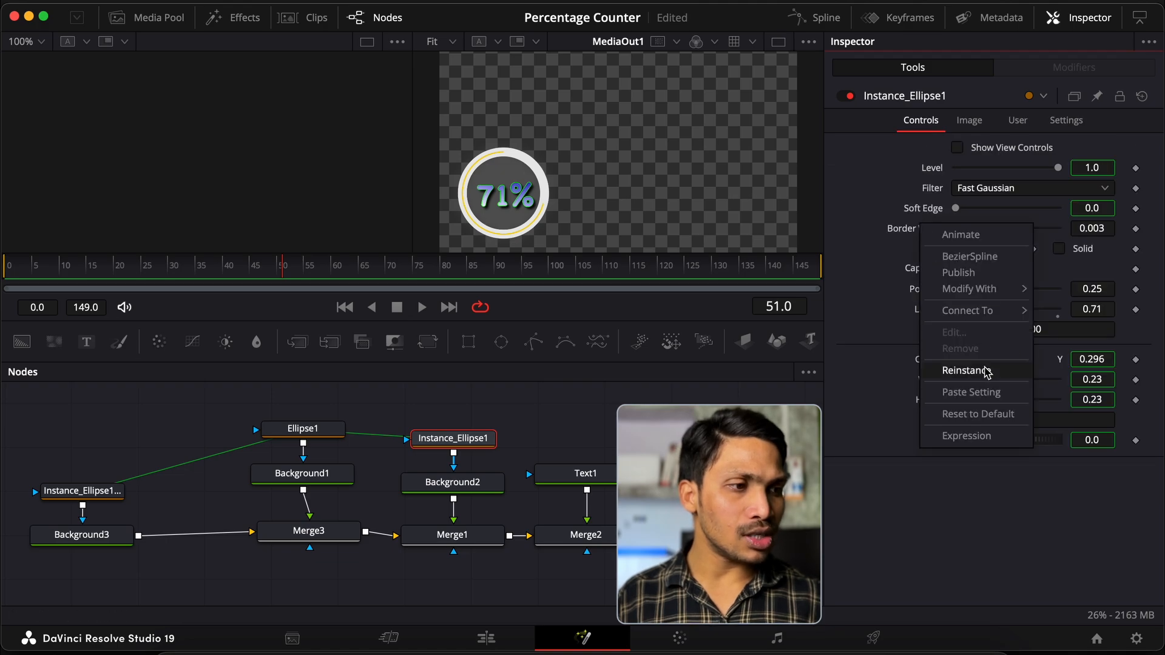
click(986, 371)
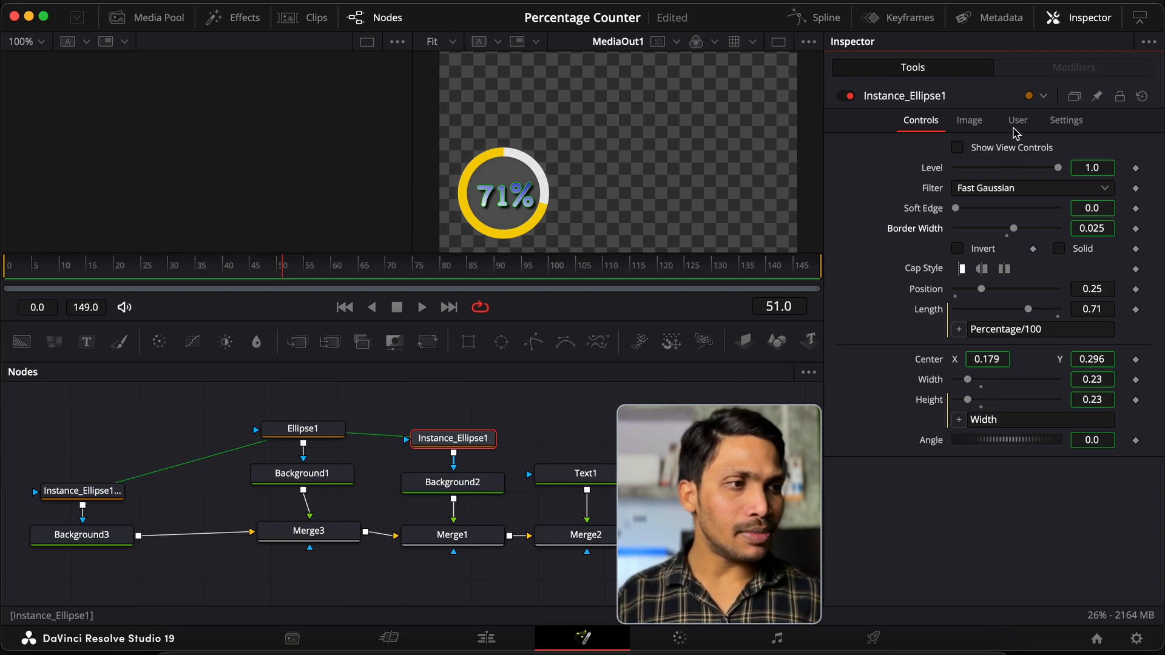
click(1018, 121)
drag(1030, 152, 1004, 157)
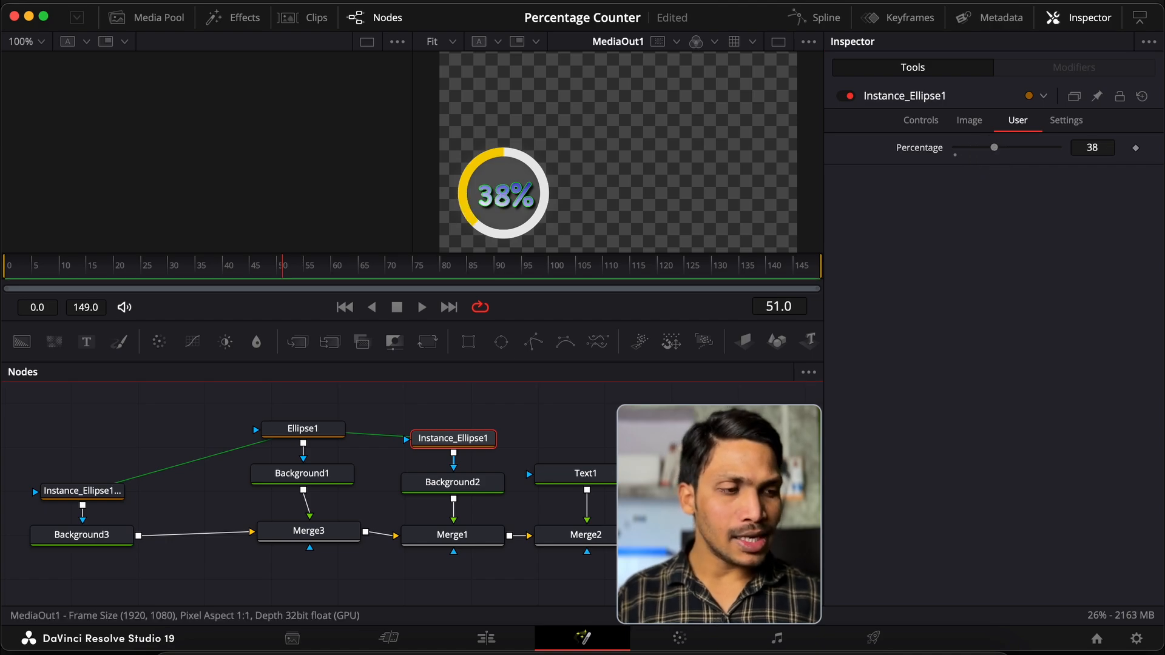
Step: Try a Glow node between Merge2 and MediaOut1, and undo it
click(781, 533)
scroll(782, 532, right, 2)
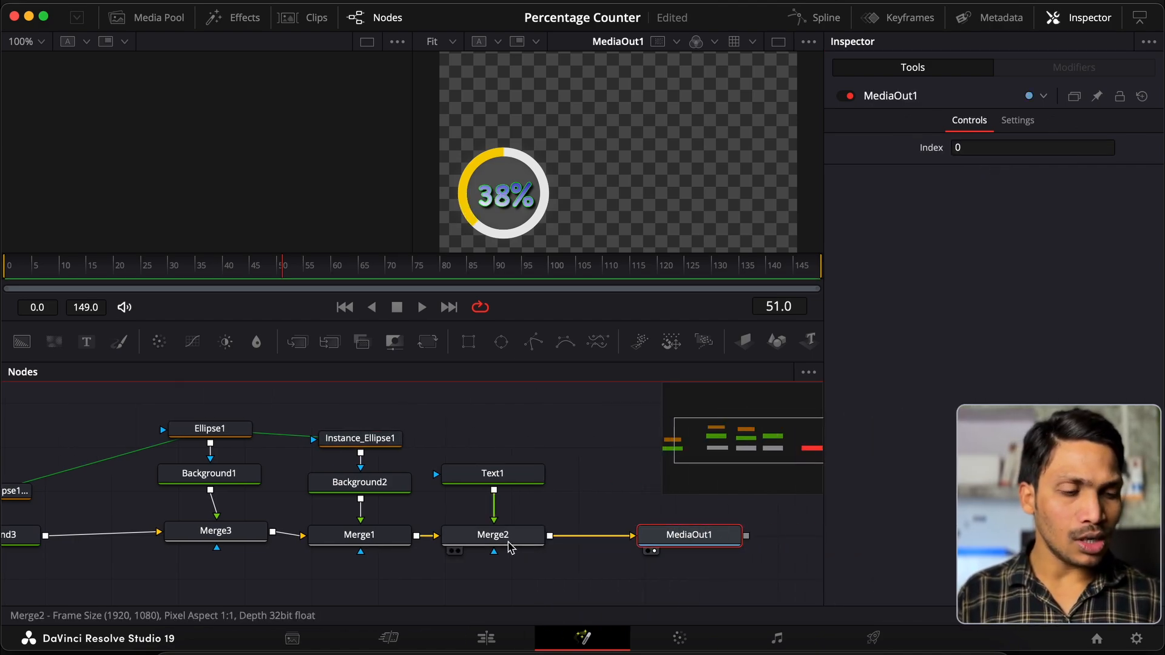
click(510, 544)
key(shift+space)
text(glo)
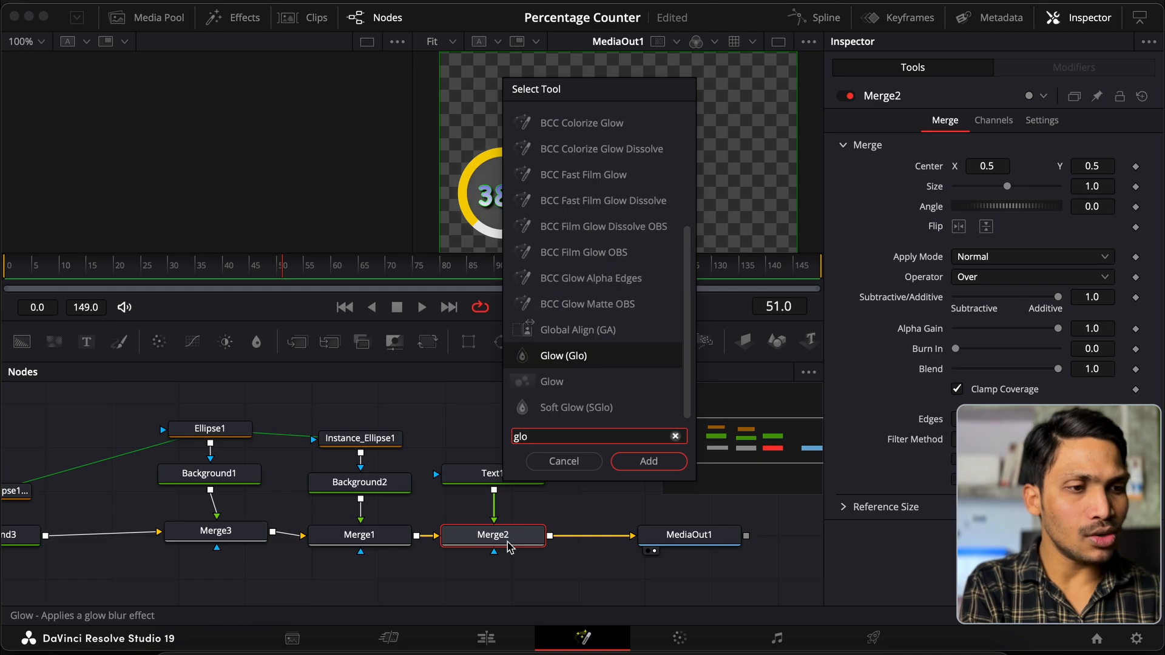
key(Return)
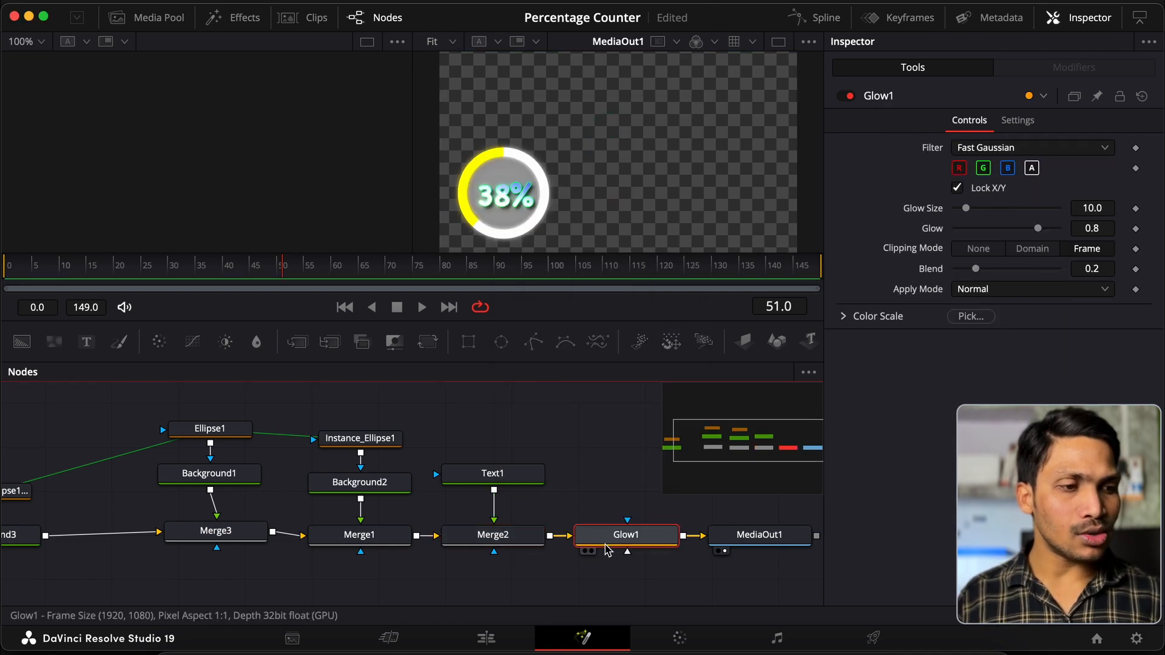
key(super+z)
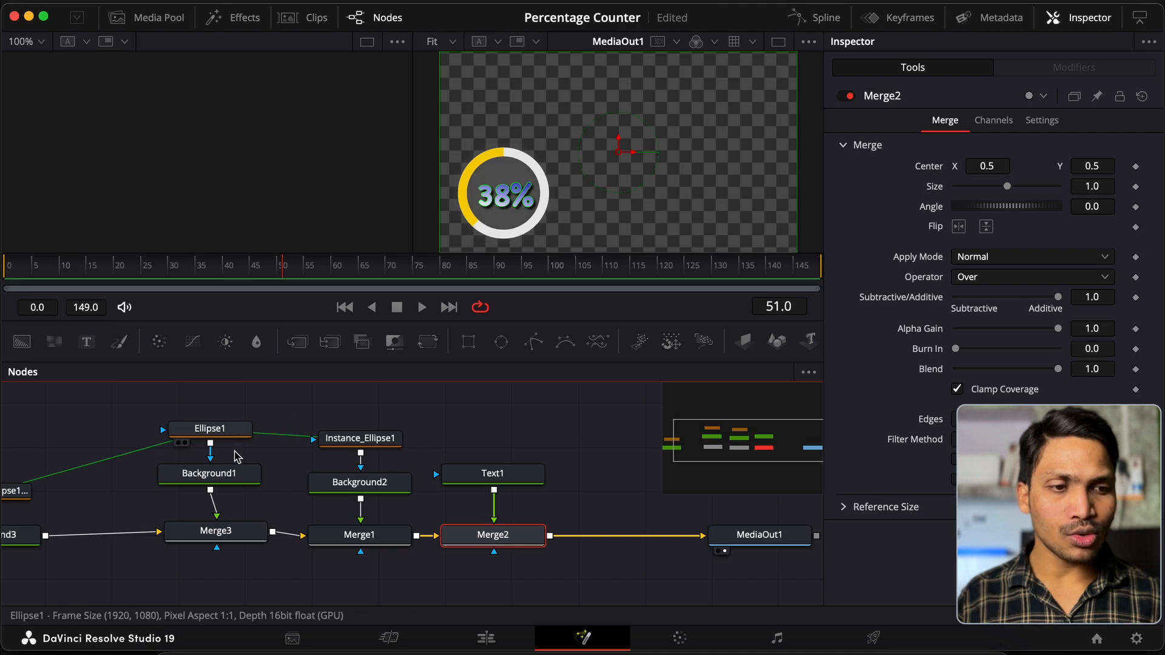
Step: Move Background2 and its mask up and add a Glow before Merge1 with Glow Size about 22.8 and Glow about 0.85
drag(163, 391, 261, 488)
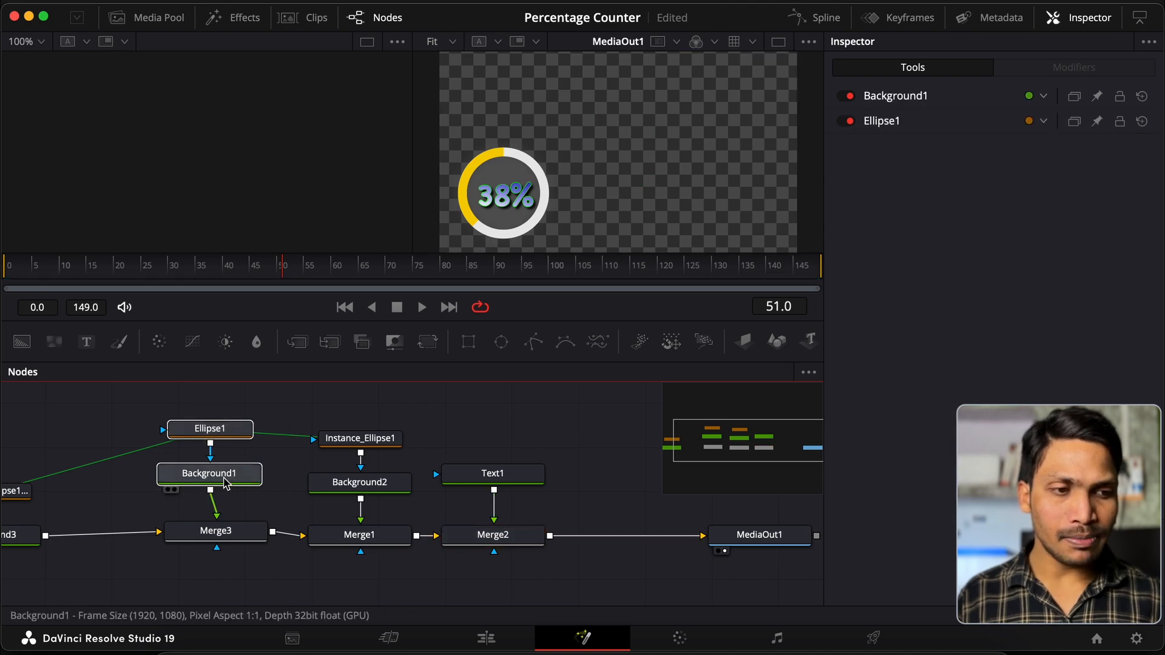
drag(328, 408, 381, 428)
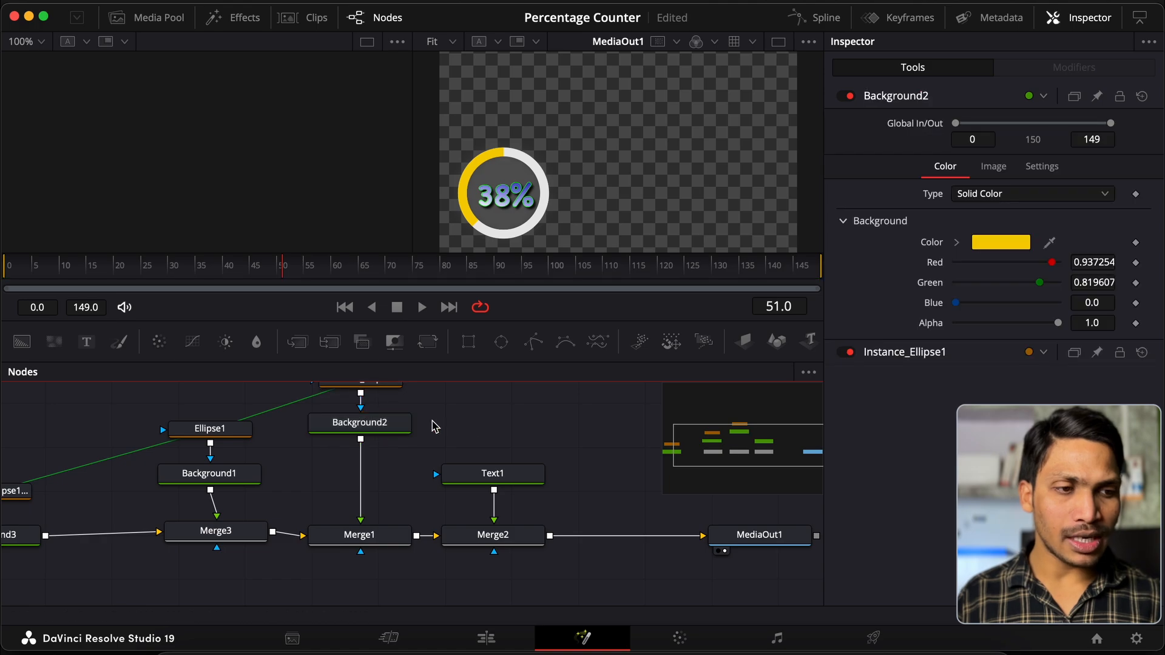
key(shift+space)
text(glow)
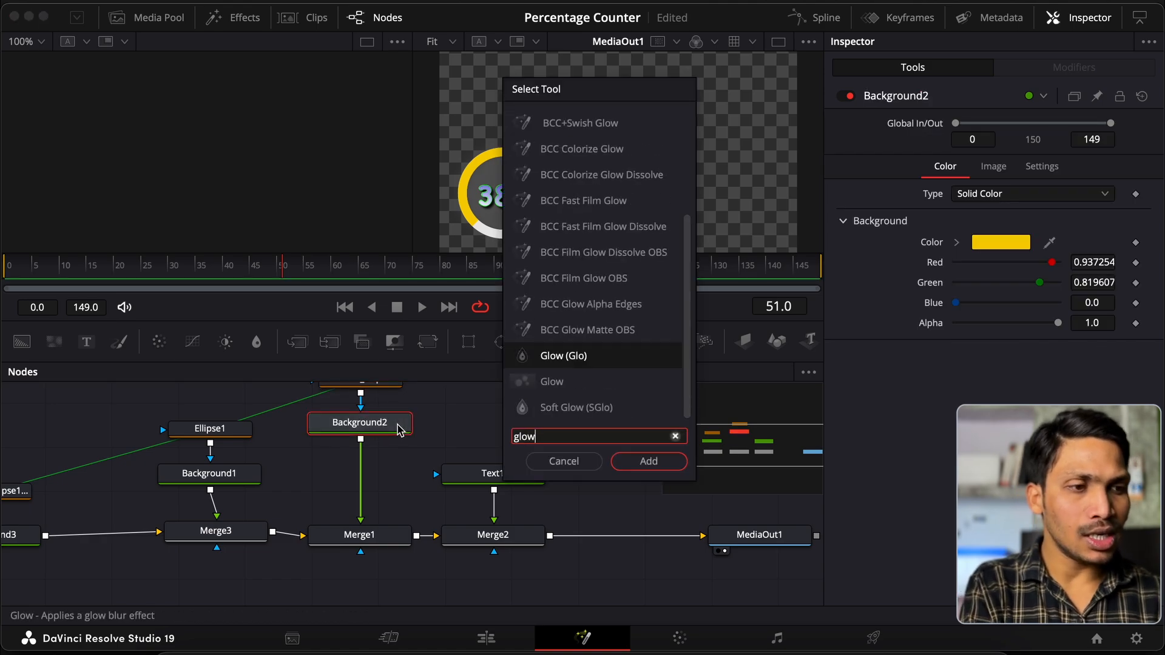
key(Return)
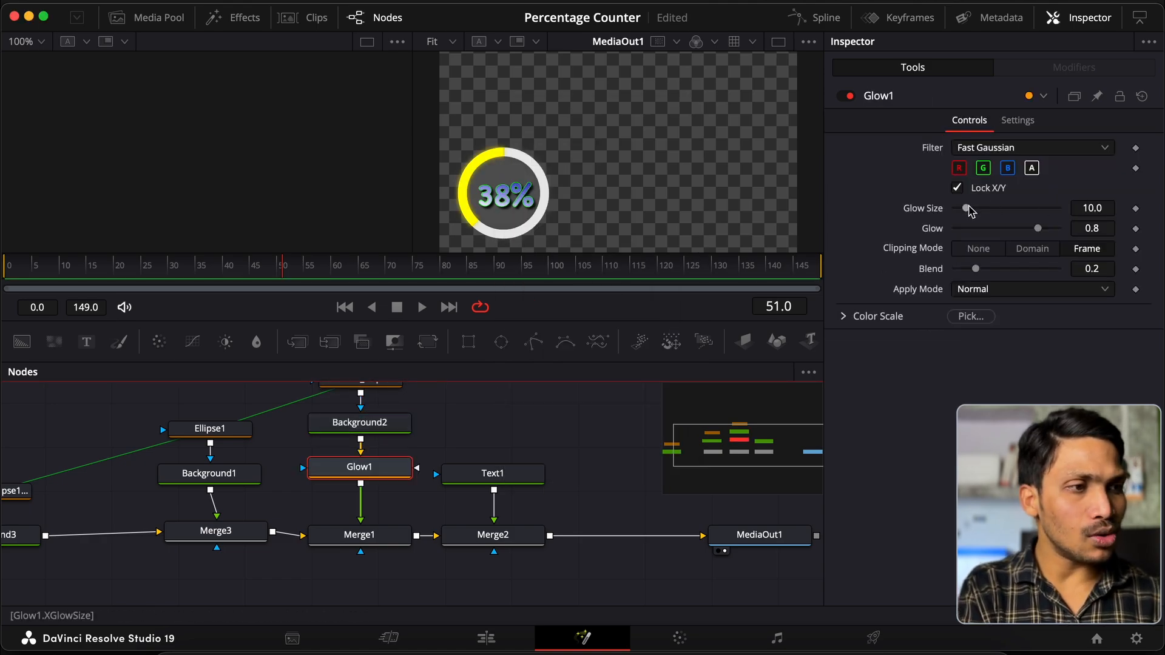
drag(968, 211, 1041, 231)
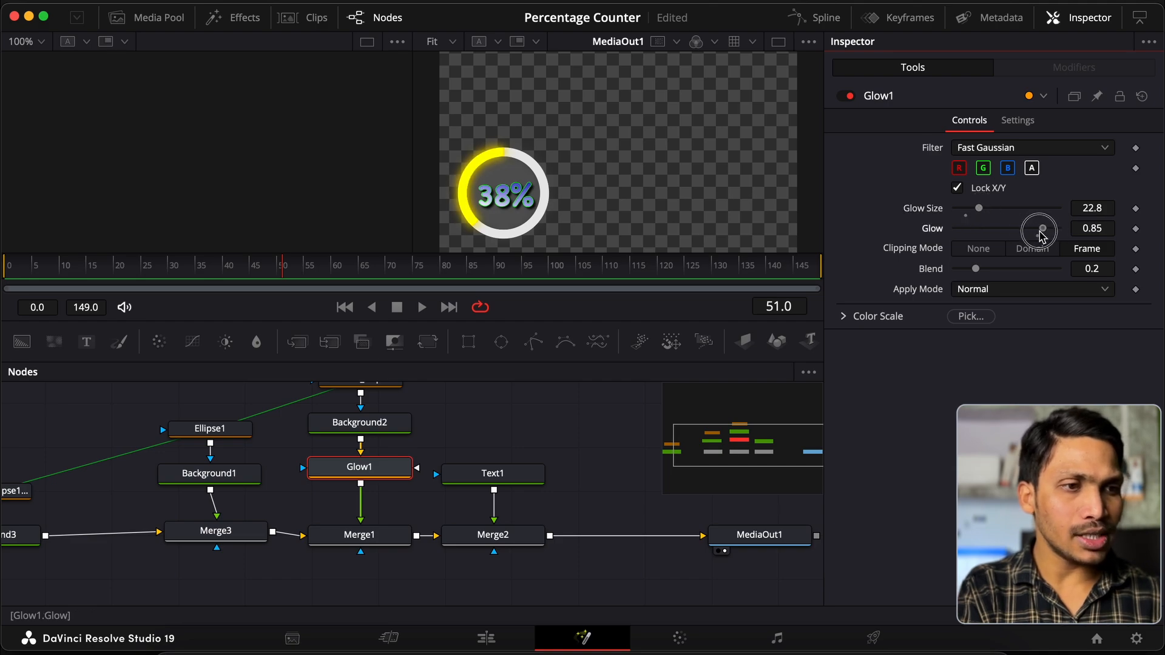
Step: Set the Percentage of Instance_Ellipse1 to 44 to test the glowing arc
scroll(321, 424, up, 1)
click(367, 404)
scroll(366, 405, up, 1)
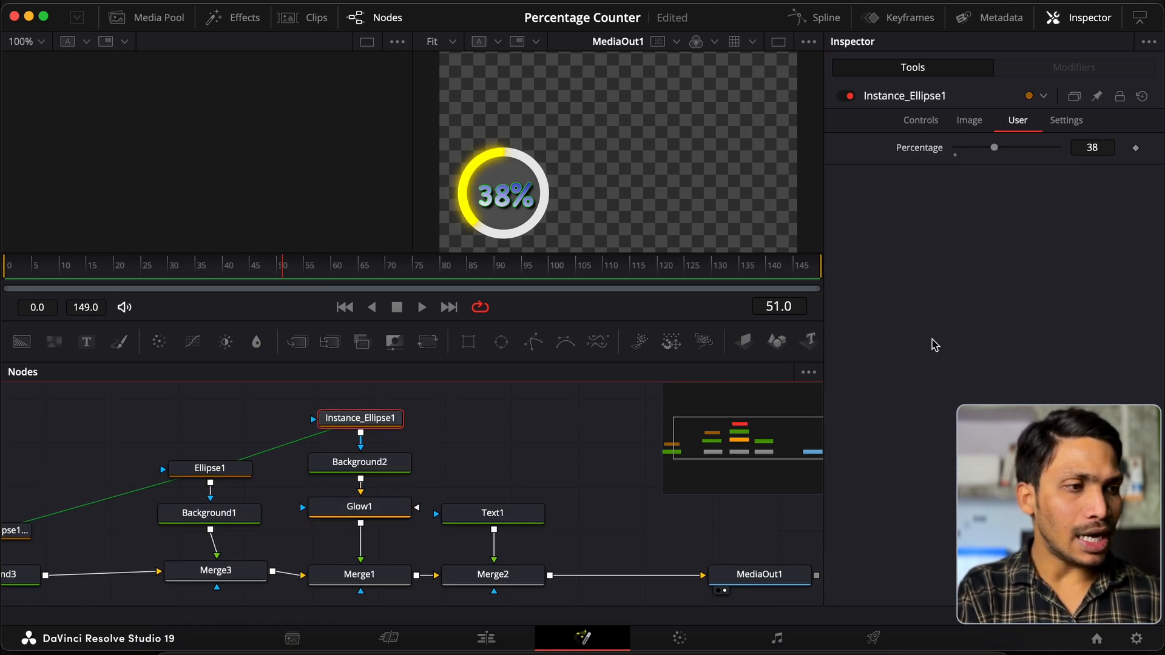
drag(994, 148, 1000, 151)
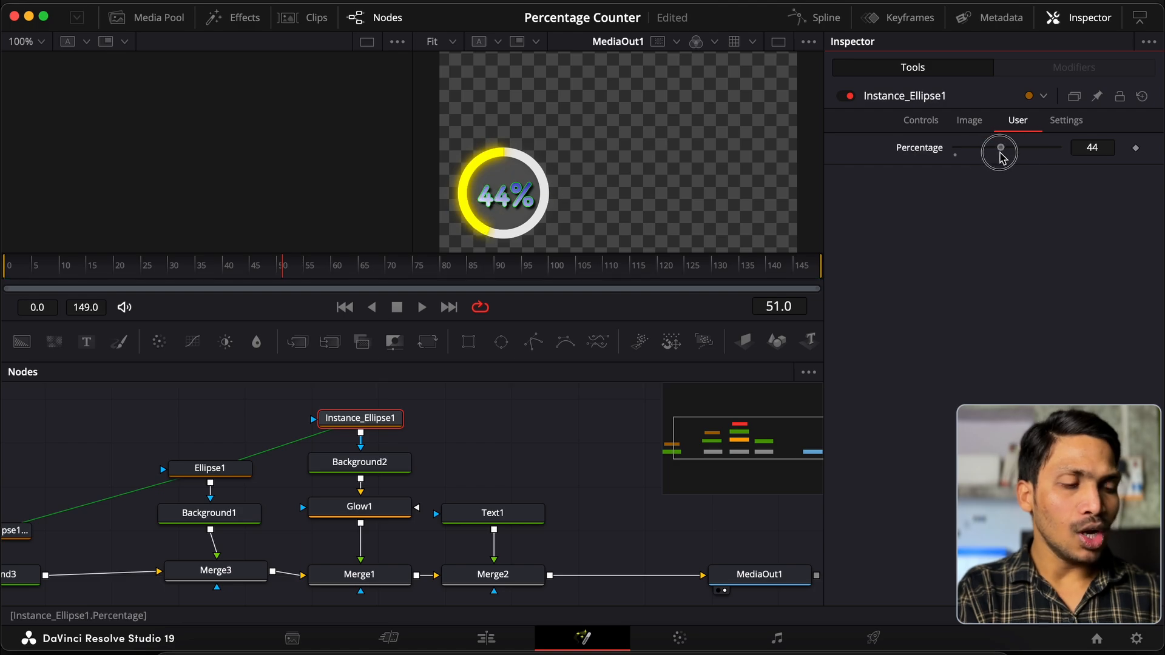
Step: Keyframe the Percentage of Instance_Ellipse1 at frame 0 with a value of 0
click(510, 576)
scroll(515, 567, down, 1)
click(364, 408)
scroll(365, 408, up, 1)
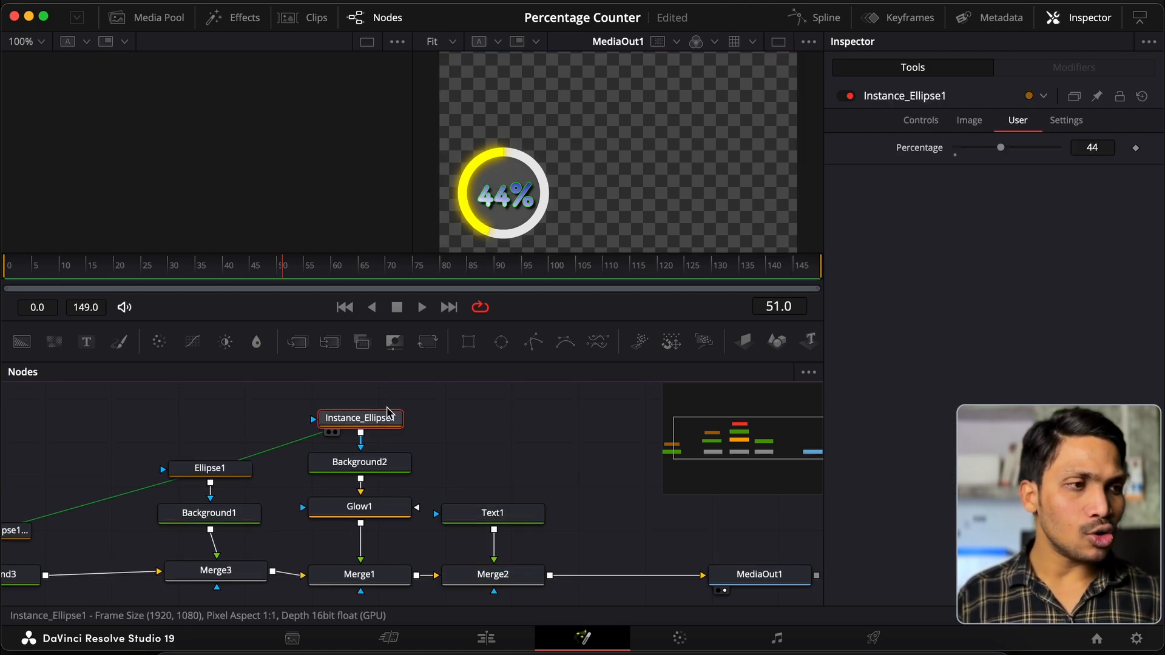
click(344, 308)
click(1134, 148)
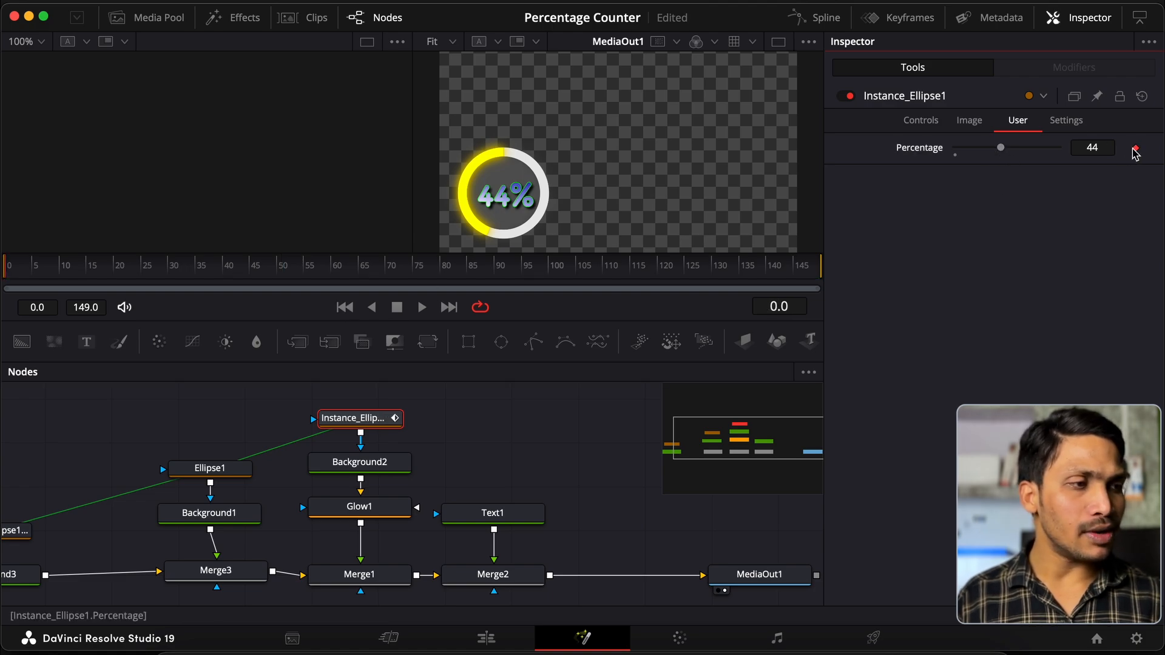
drag(1001, 150, 806, 144)
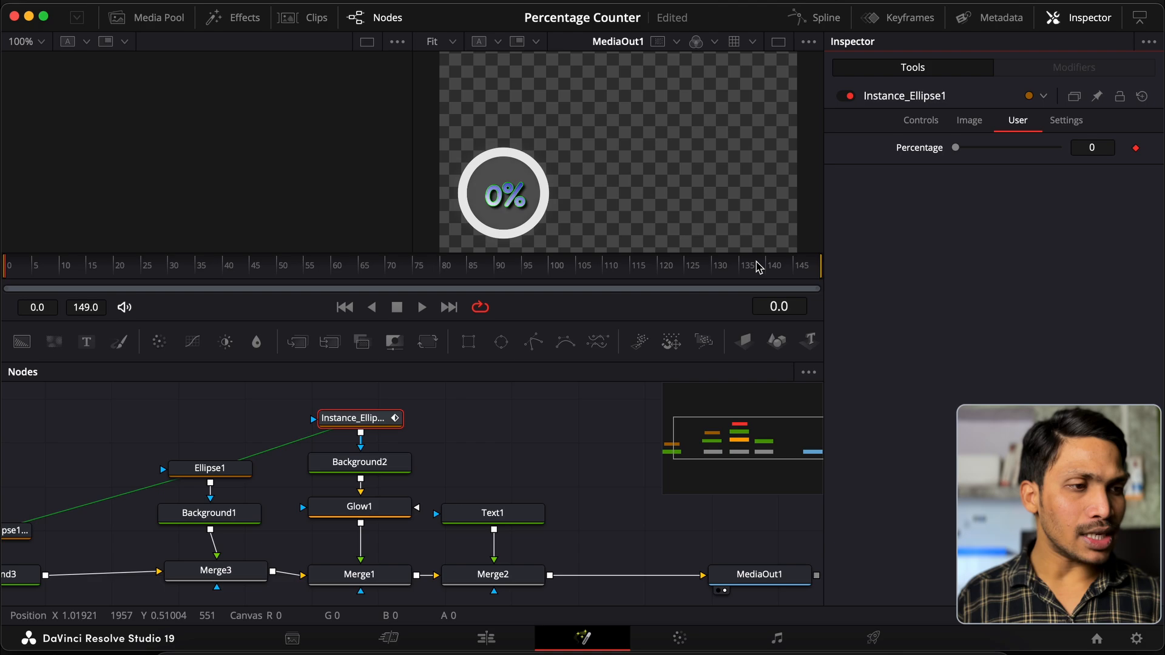
Step: Add a Percentage keyframe of 100 at frame 30 on Instance_Ellipse1
click(777, 307)
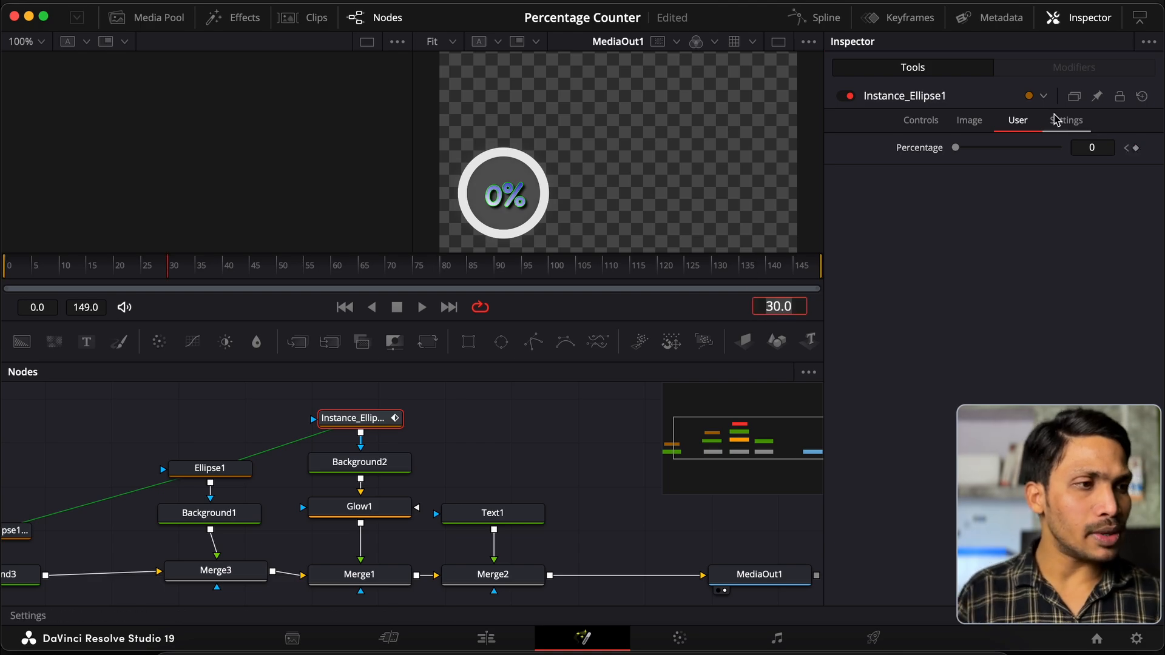
click(956, 149)
drag(957, 149, 1092, 159)
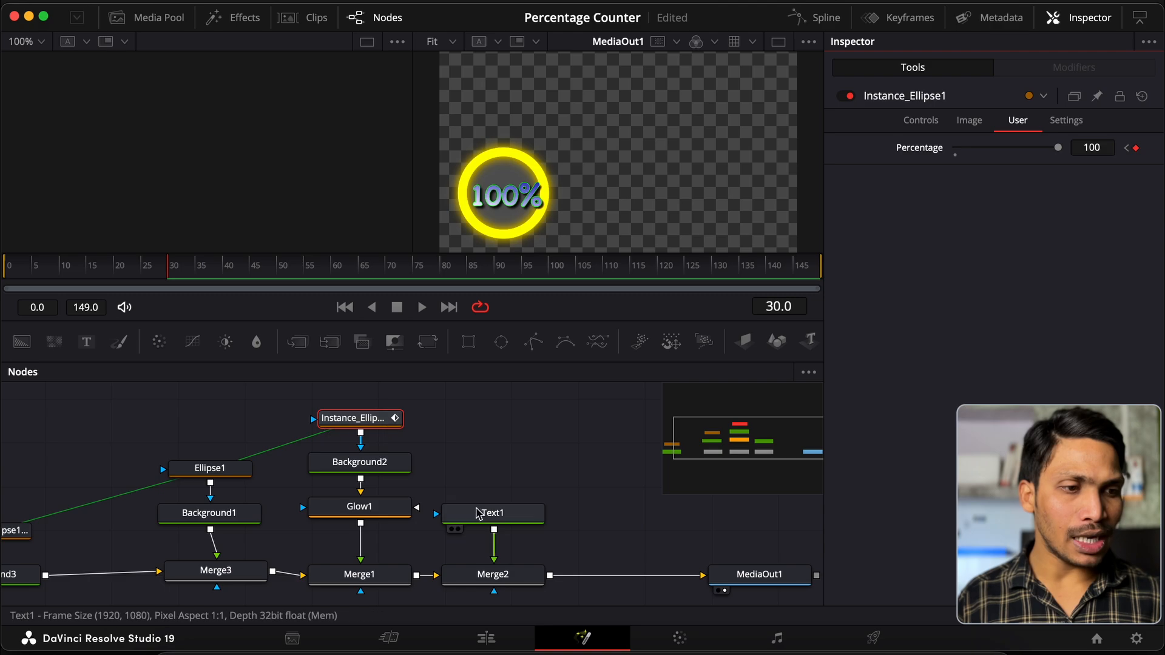
Step: Reduce the Size of the Text1 percentage label to about 0.1133 so it fits inside the ring
click(486, 516)
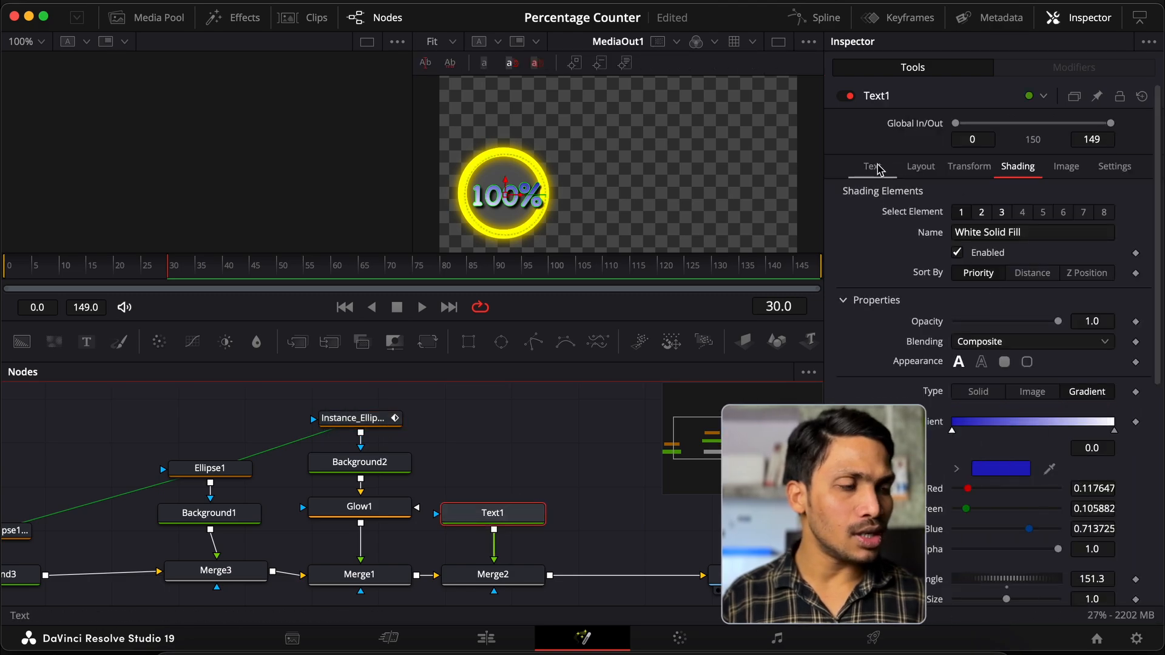
click(872, 166)
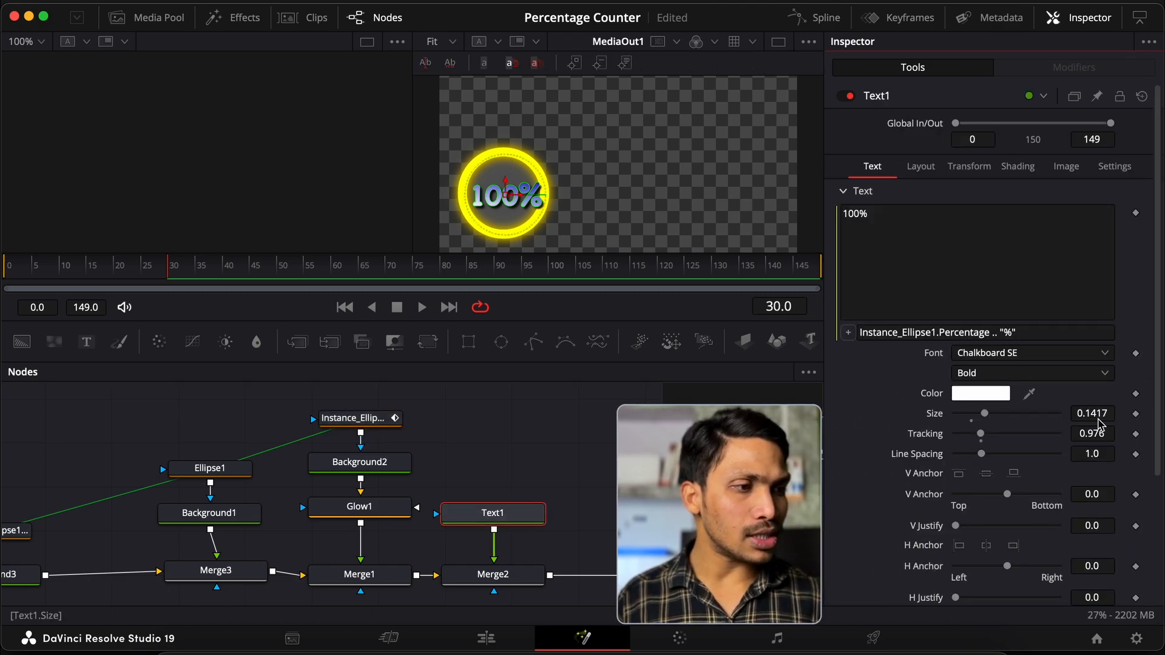
click(1098, 416)
drag(1098, 416, 979, 414)
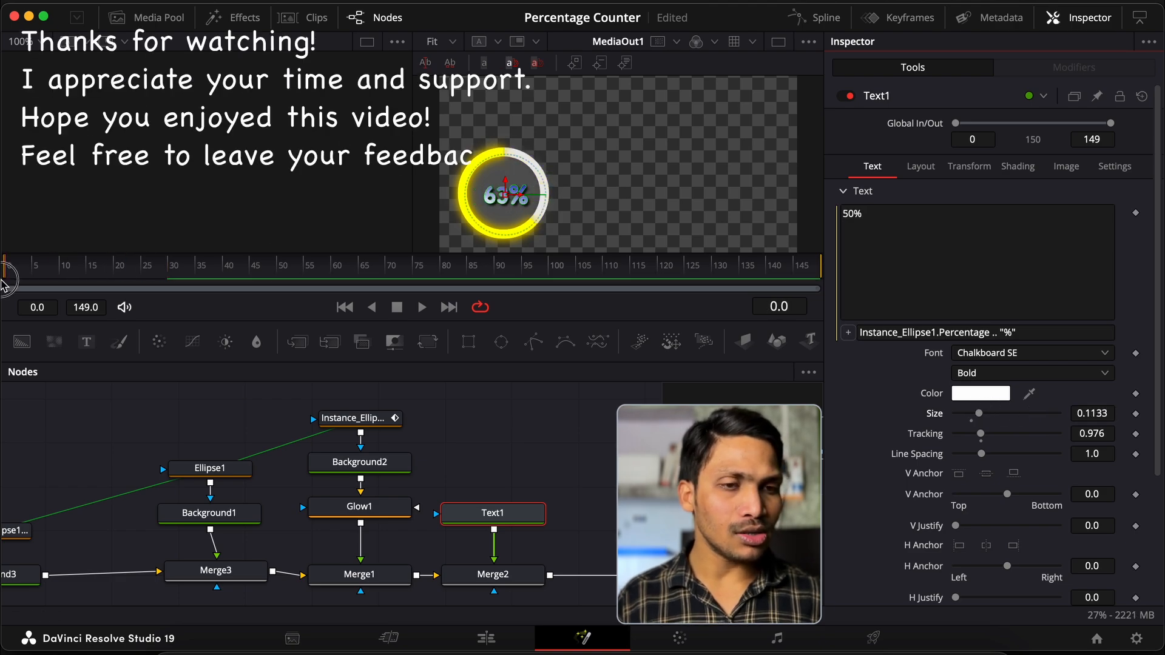